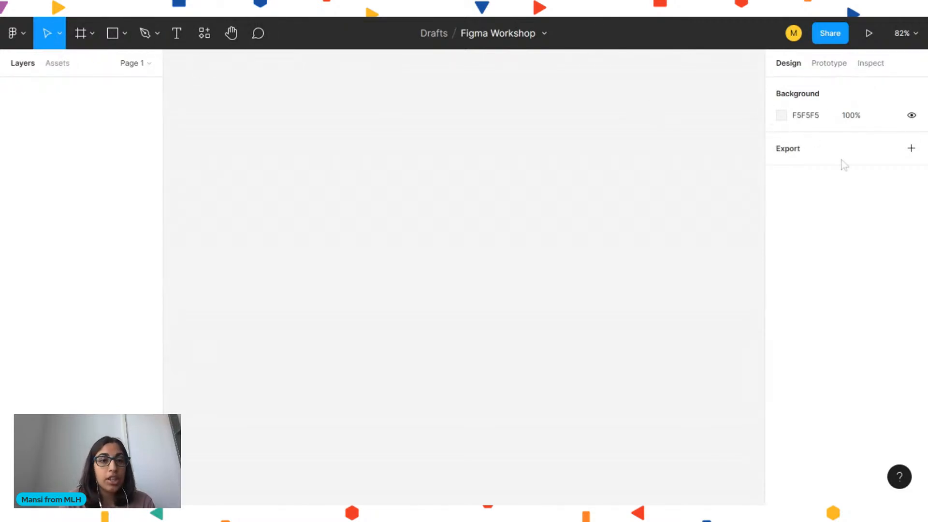
Browse the move, frame, shape, pen, text and hand tools and their menus, returning to the Move tool
left_click(57, 34)
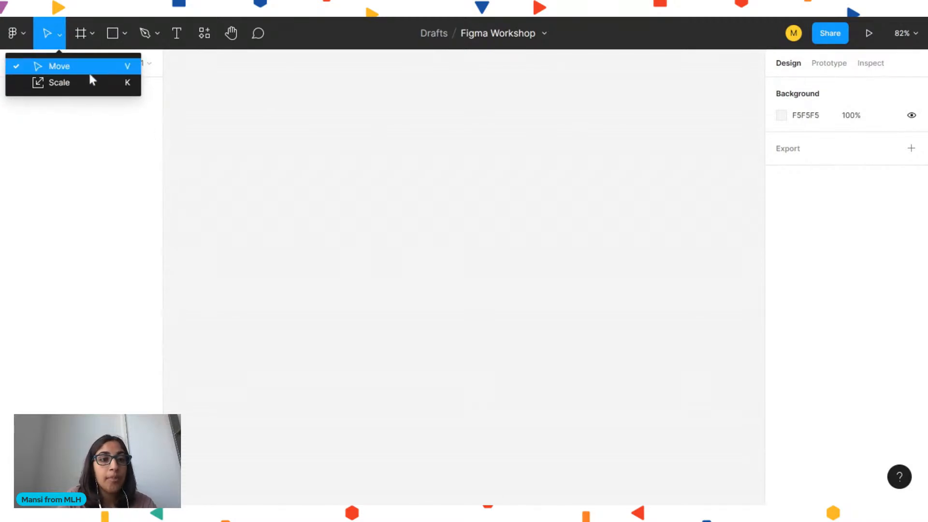
left_click(85, 37)
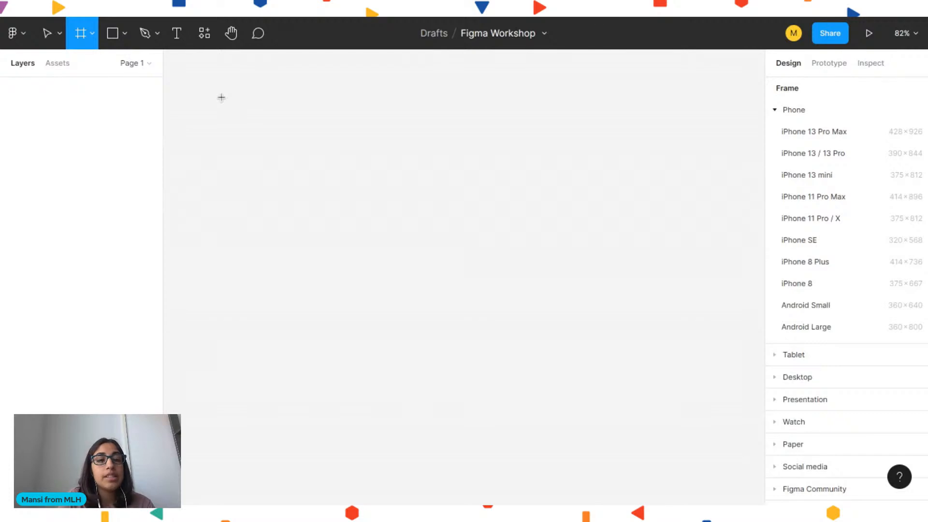
left_click(112, 33)
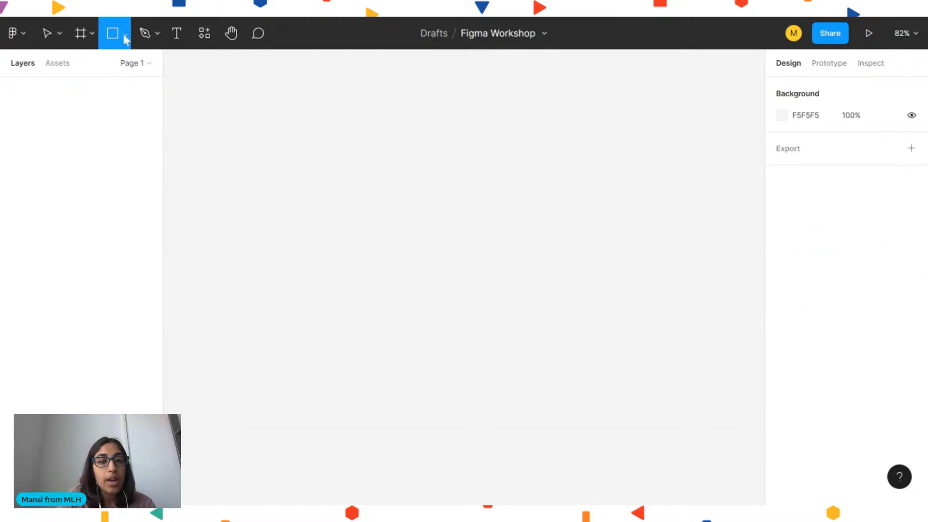
left_click(124, 35)
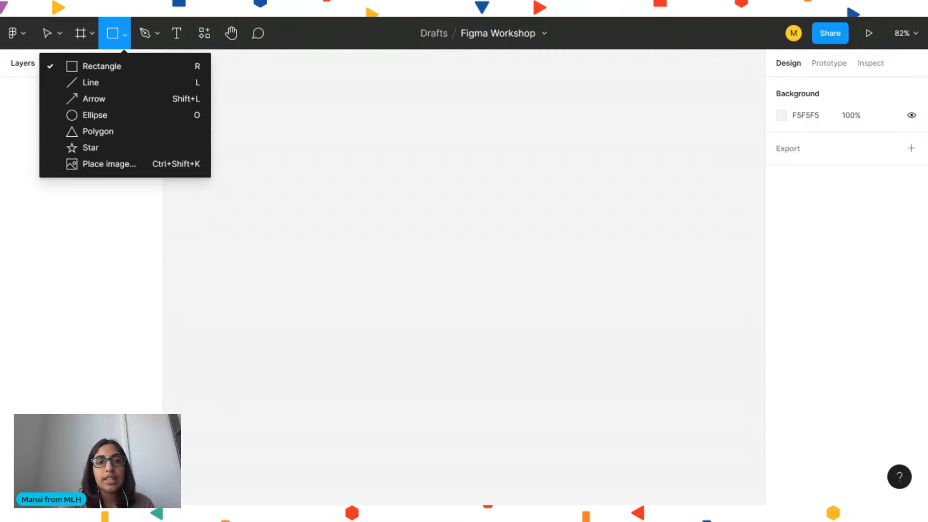
left_click(140, 37)
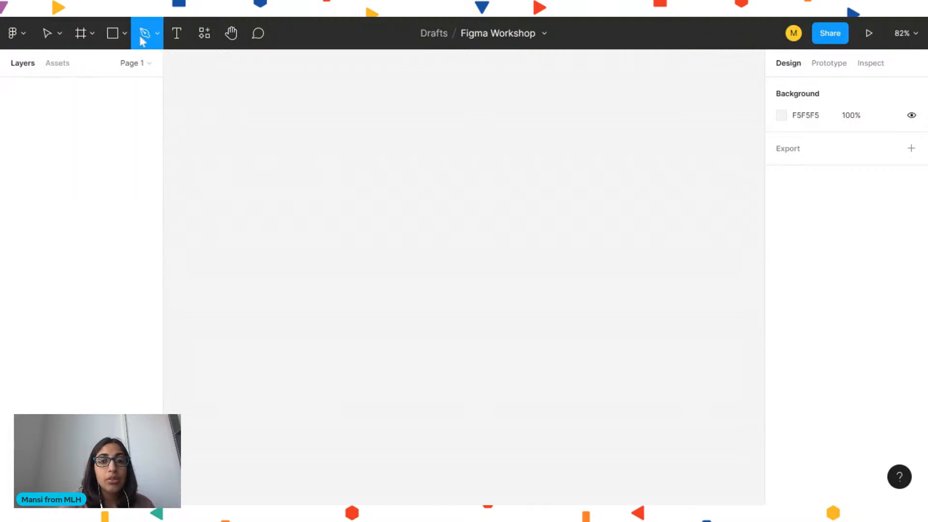
left_click(158, 38)
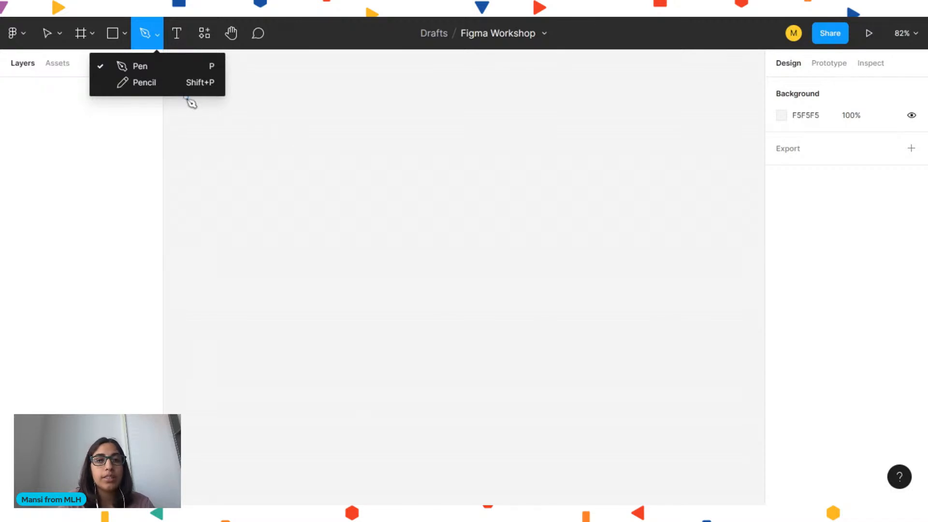
left_click(177, 43)
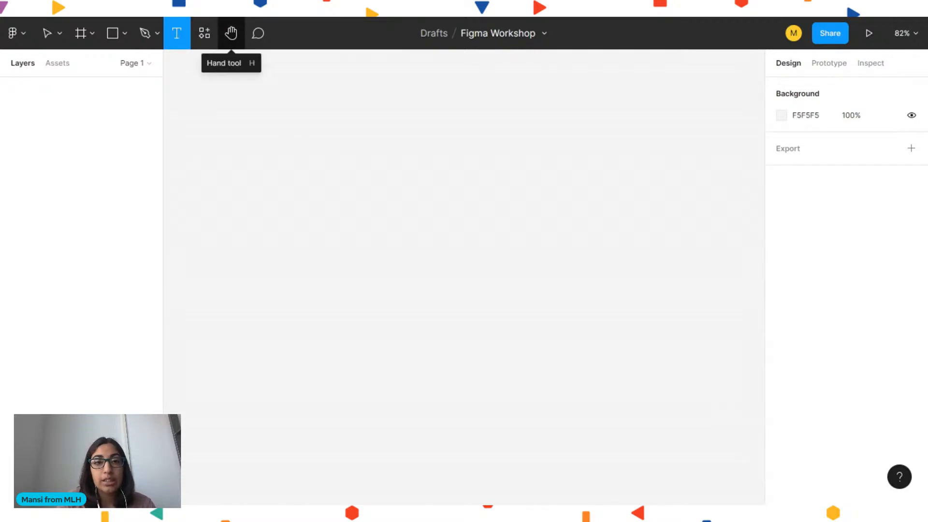
left_click(234, 36)
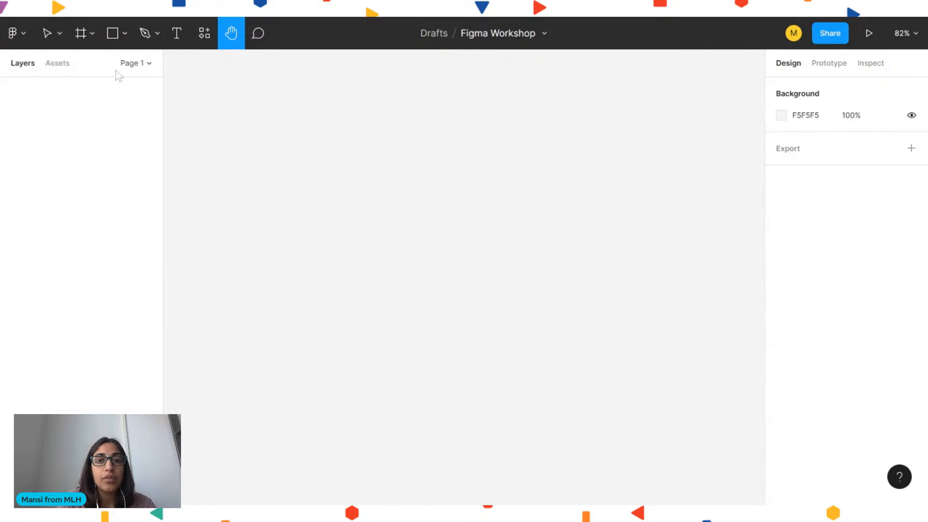
left_click(49, 30)
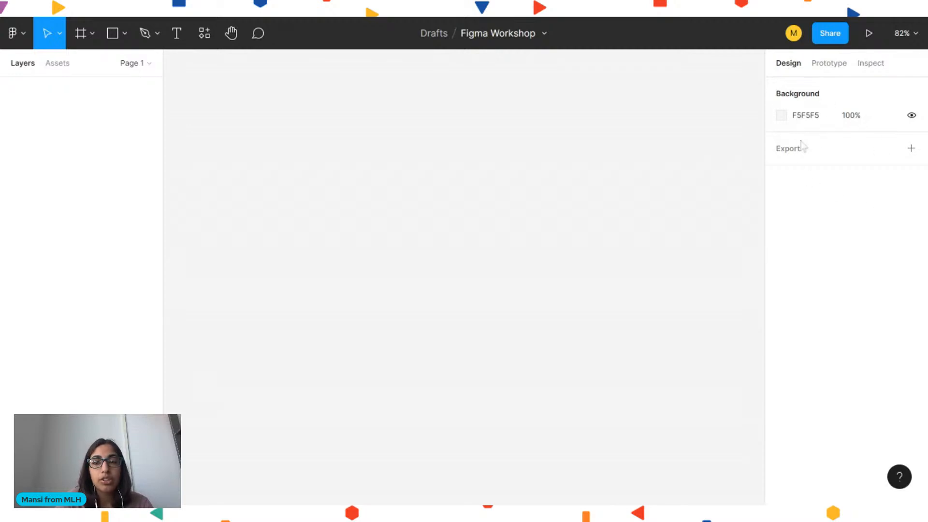
Examine the Prototype and Inspect panels, switching the code view between CSS, iOS and Android
left_click(829, 63)
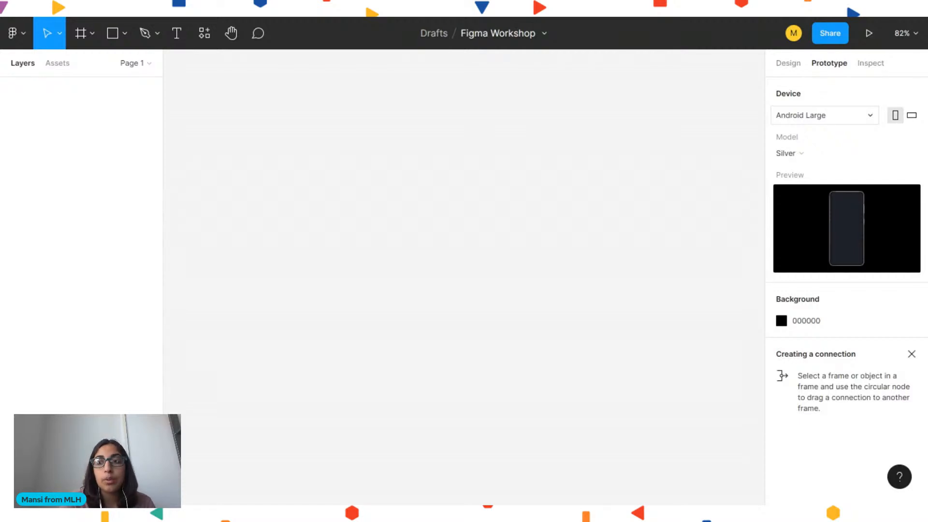
left_click(868, 73)
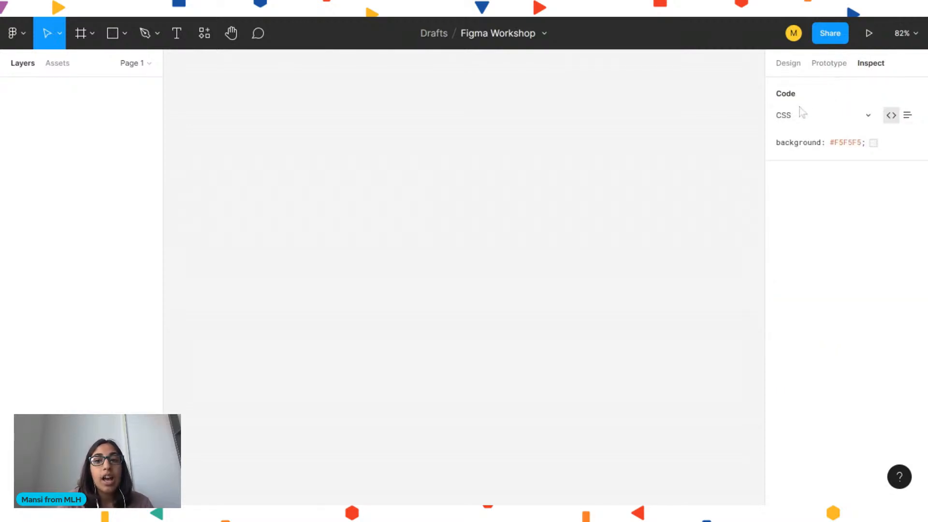
left_click(798, 120)
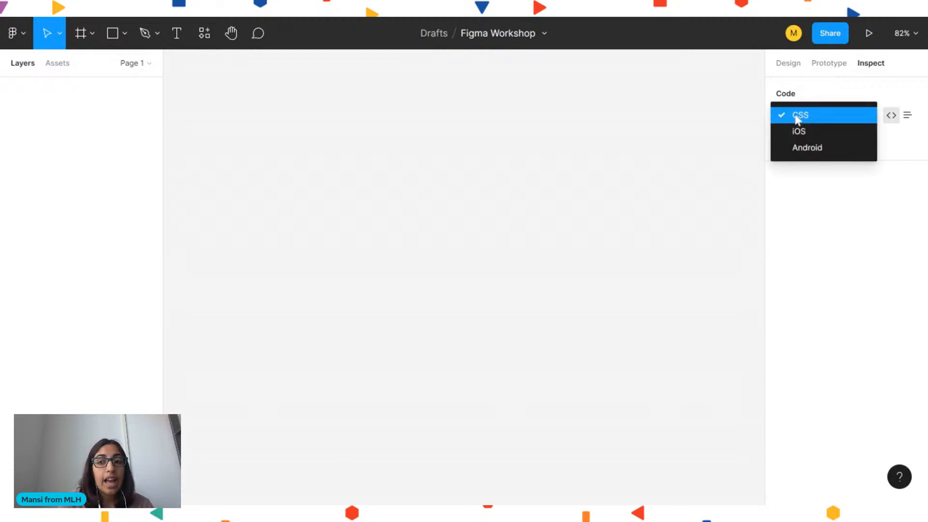
left_click(799, 130)
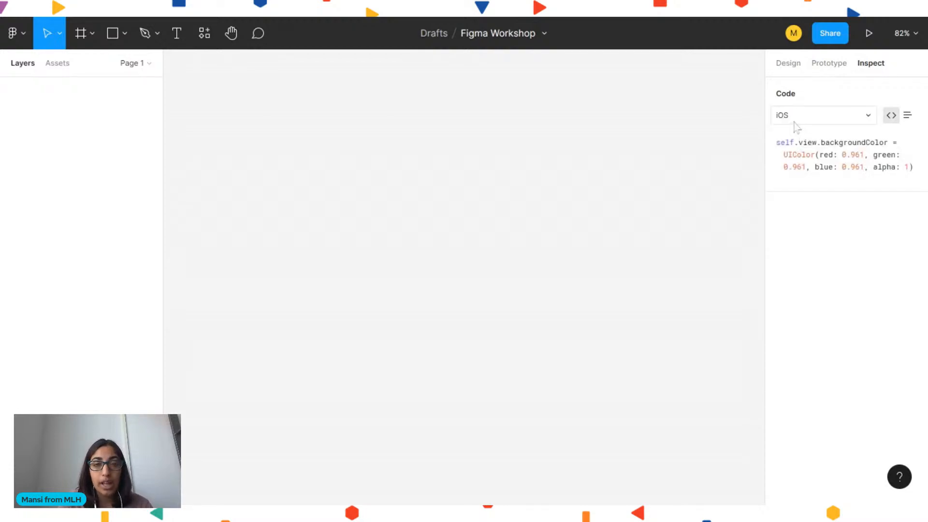
left_click(796, 127)
left_click(797, 132)
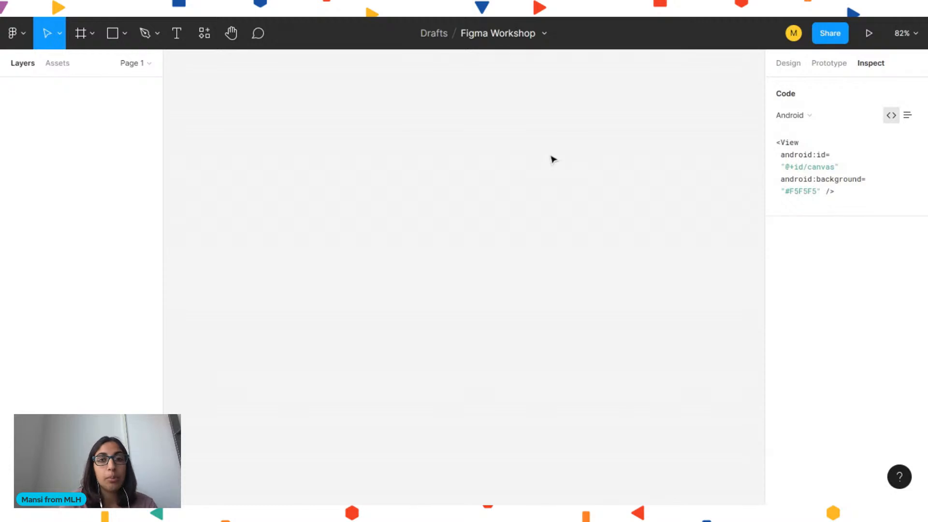
Create an iPhone 13 / 13 Pro frame from the phone frame presets
left_click(87, 32)
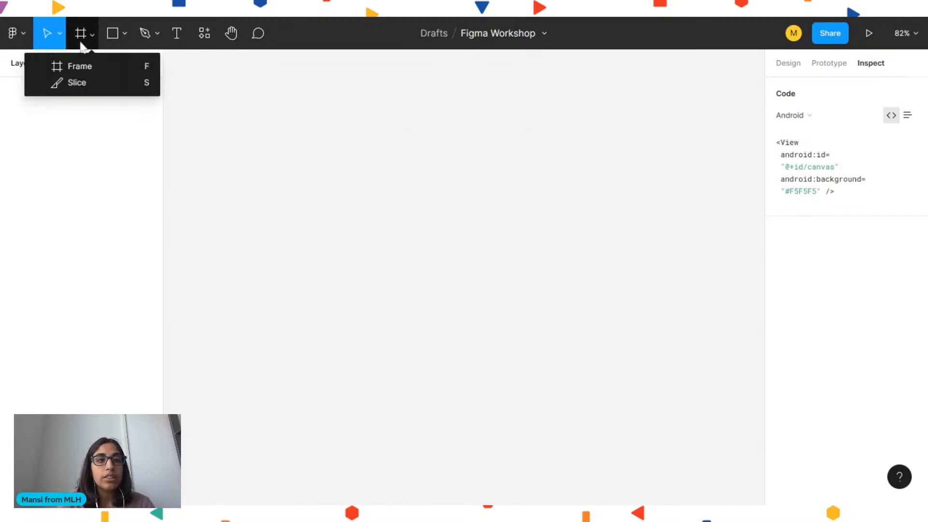
left_click(80, 65)
left_click(82, 34)
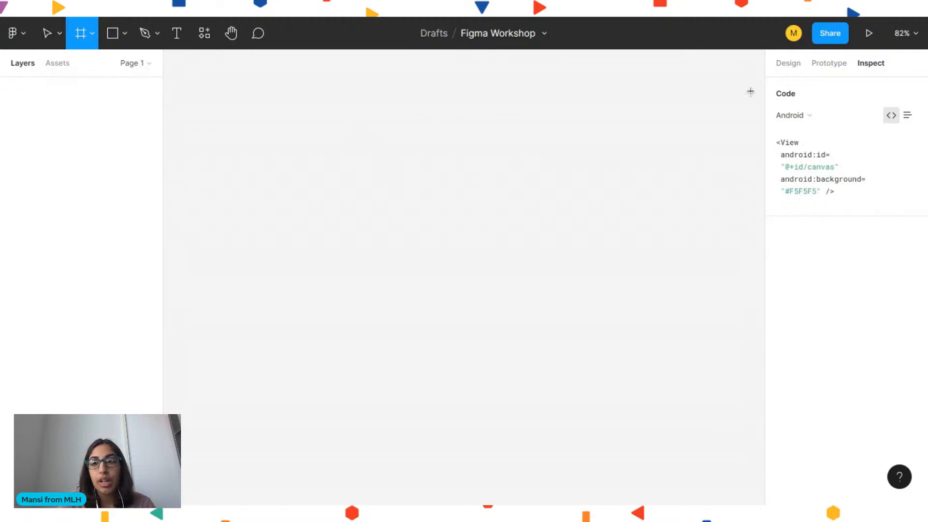
left_click(799, 67)
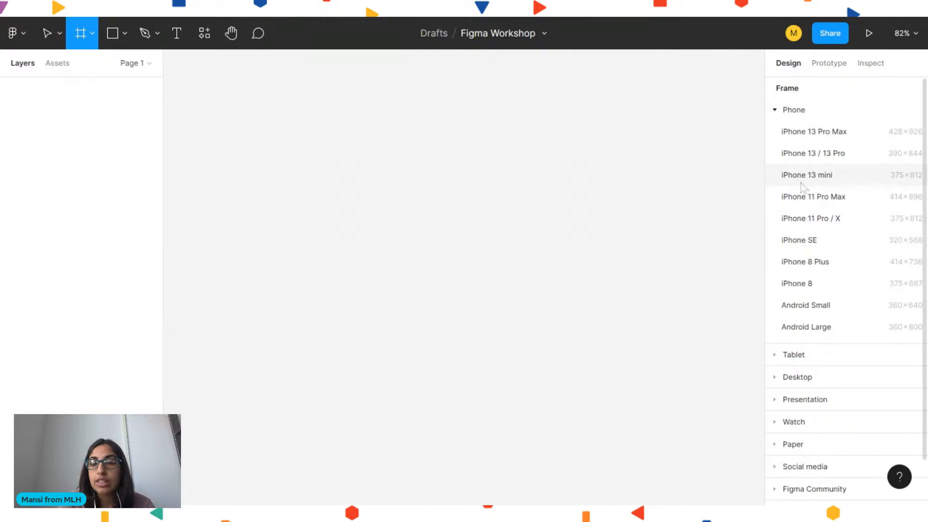
left_click(804, 155)
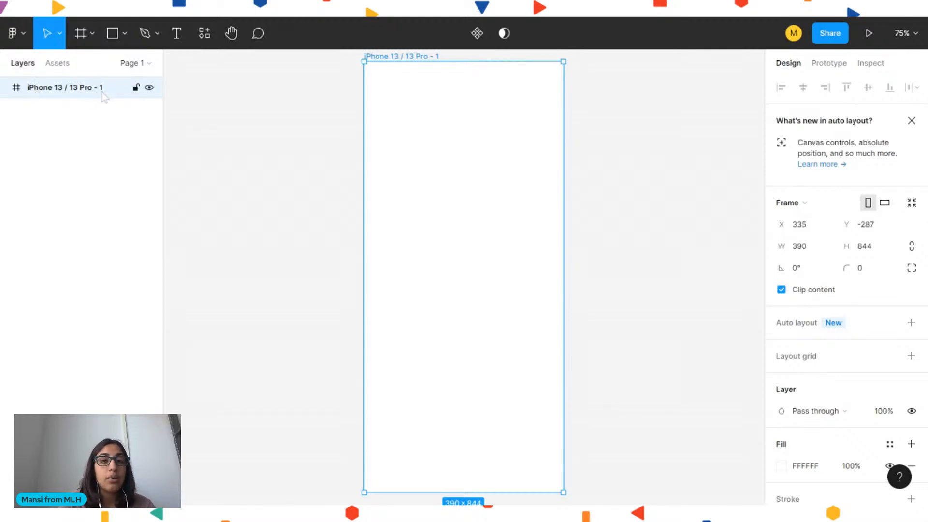
Rename the frame as Login Page
double_click(65, 94)
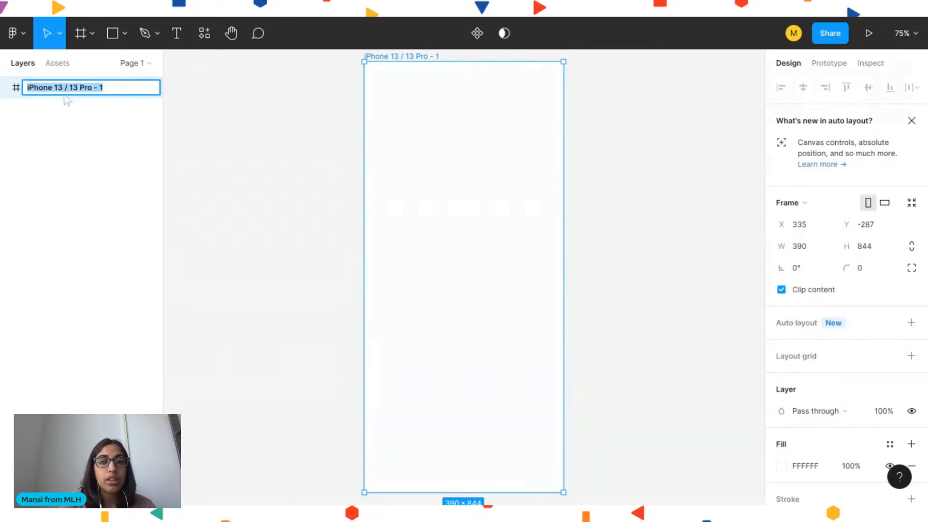
left_click(117, 91)
key("BackSpace")
key("BackSpace")
key("BackSpace")
key("BackSpace")
key("BackSpace")
key("BackSpace")
key("BackSpace")
key("BackSpace")
key("BackSpace")
key("BackSpace")
key("BackSpace")
key("BackSpace")
key("BackSpace")
key("BackSpace")
key("BackSpace")
key("BackSpace")
key("BackSpace")
key("BackSpace")
key("BackSpace")
key("BackSpace")
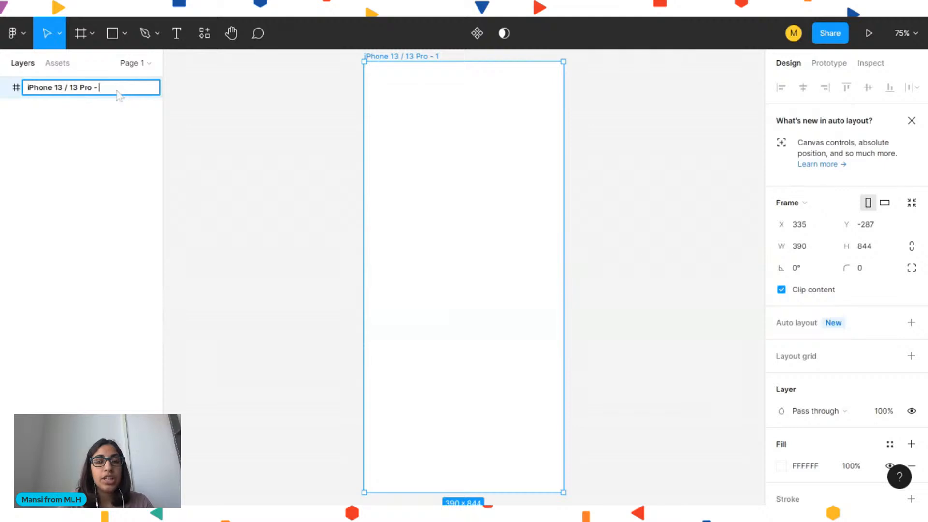
type("Login Page")
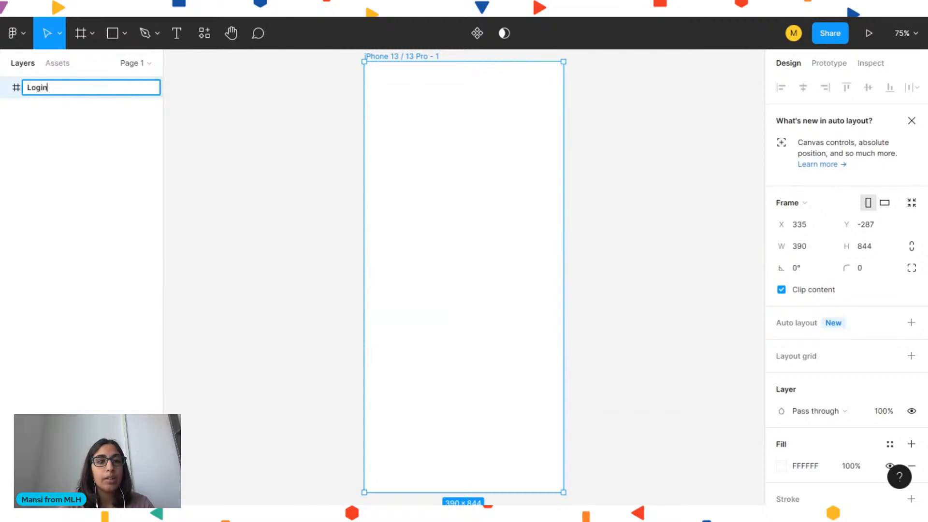
key("Return")
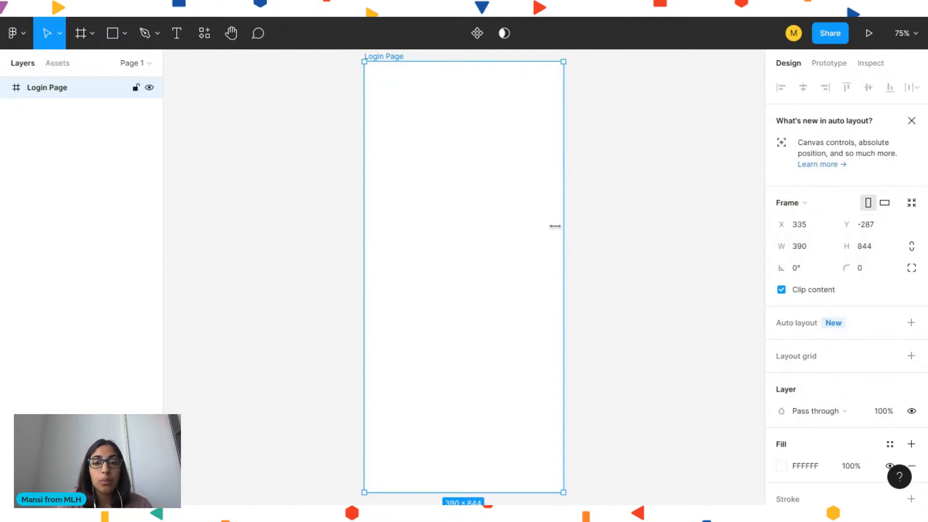
Move the Login Page frame slightly to the right
left_click_drag(486, 211, 507, 213)
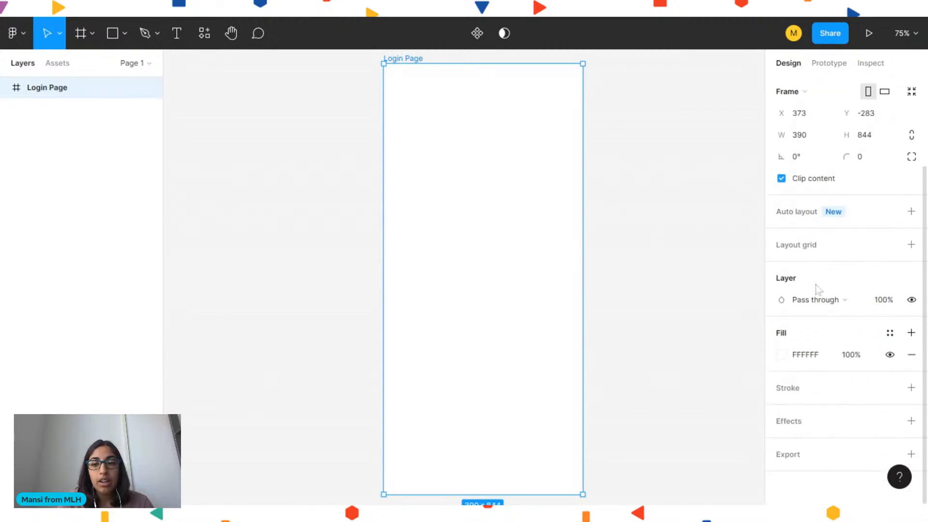
left_click(781, 355)
left_click(730, 190)
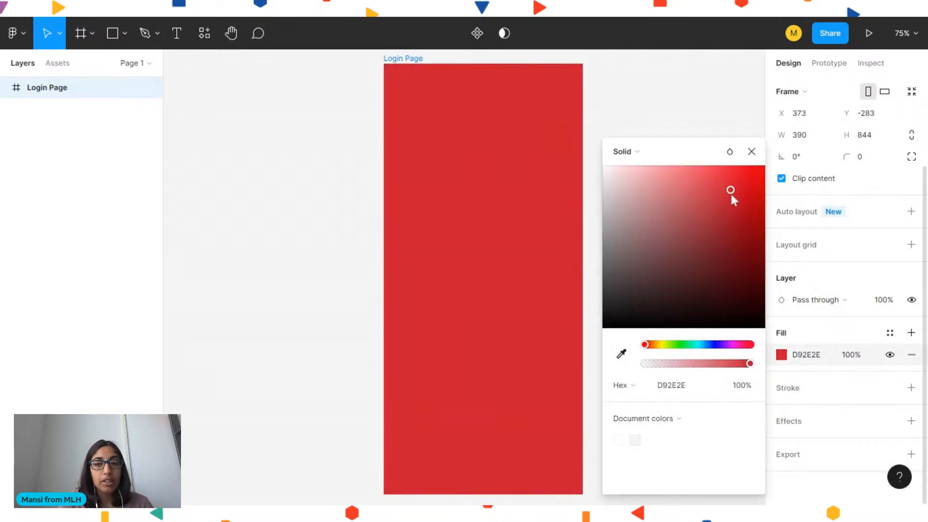
left_click_drag(642, 179, 586, 158)
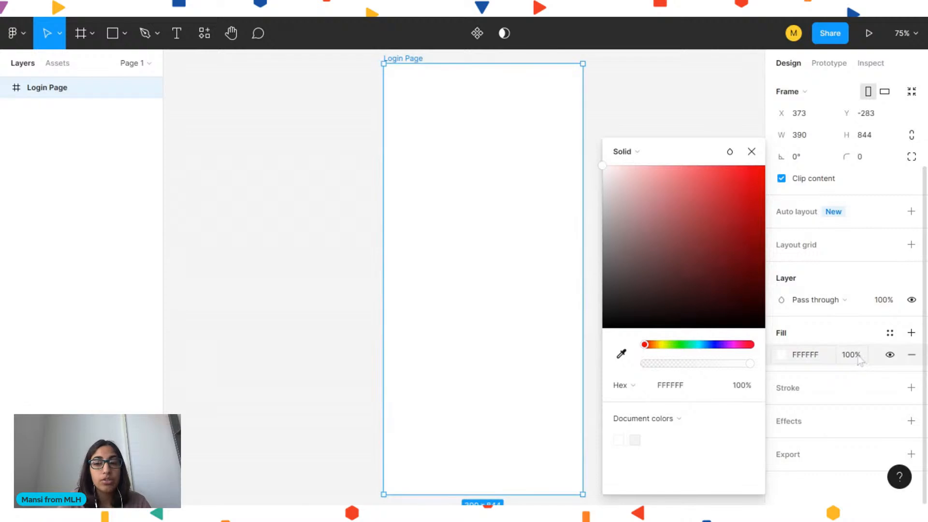
left_click(832, 337)
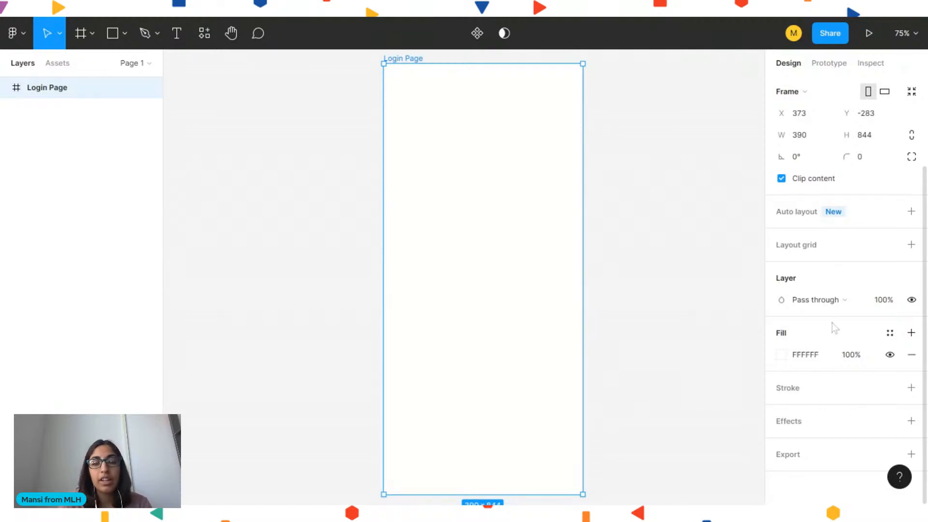
Add a stroke to the Login Page frame and hide it
left_click(817, 389)
scroll(819, 392, "down", 2)
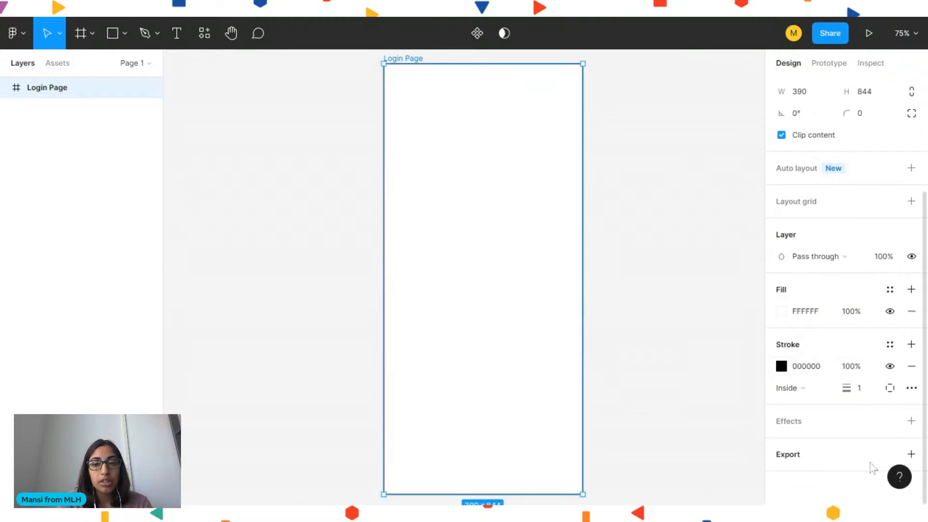
left_click(890, 366)
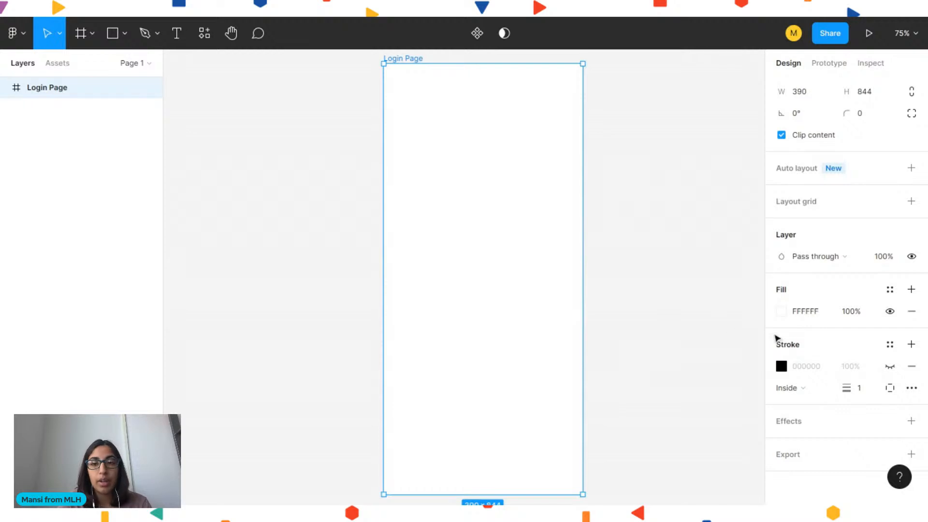
Add a drop shadow effect to the Login Page frame and hide it
left_click(810, 421)
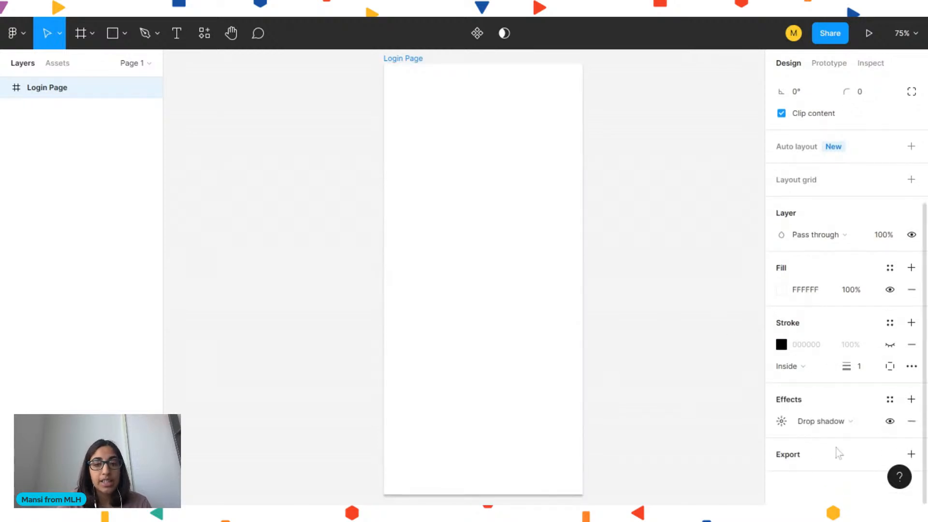
left_click(749, 365)
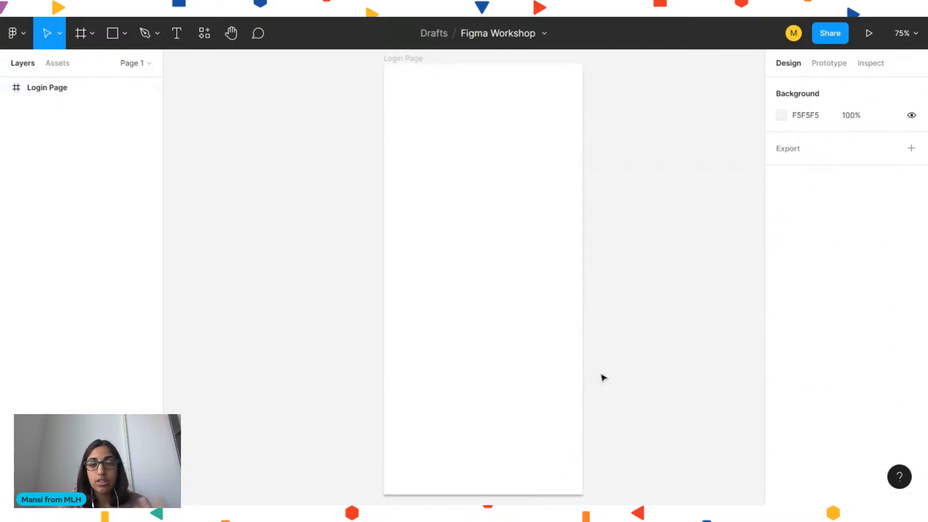
left_click(534, 370)
scroll(804, 384, "down", 3)
scroll(805, 383, "down", 3)
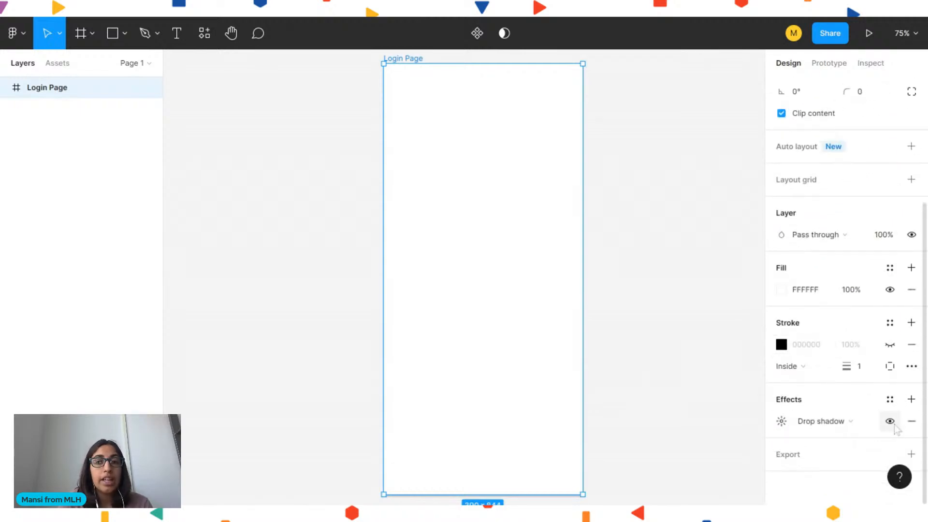
left_click(889, 421)
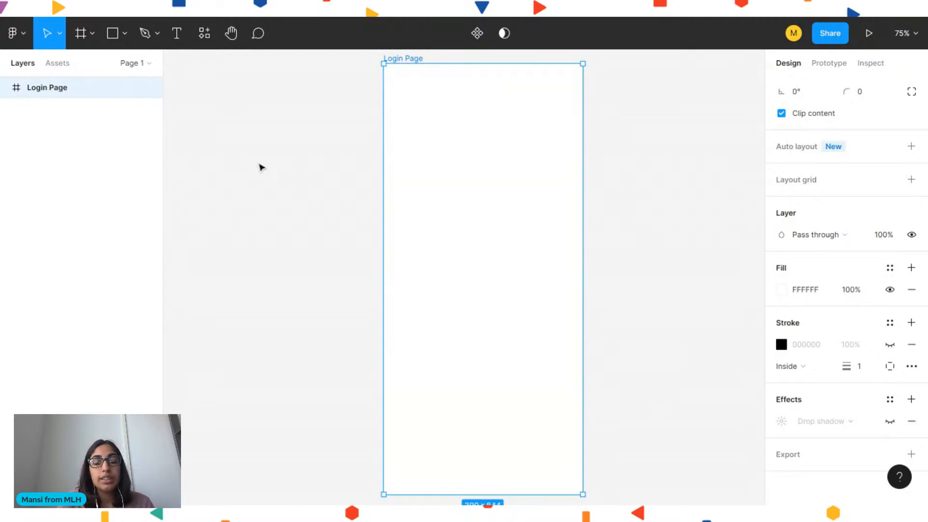
Draw a circle about 134 × 134 near the top of the Login Page frame with the Ellipse tool
left_click(261, 167)
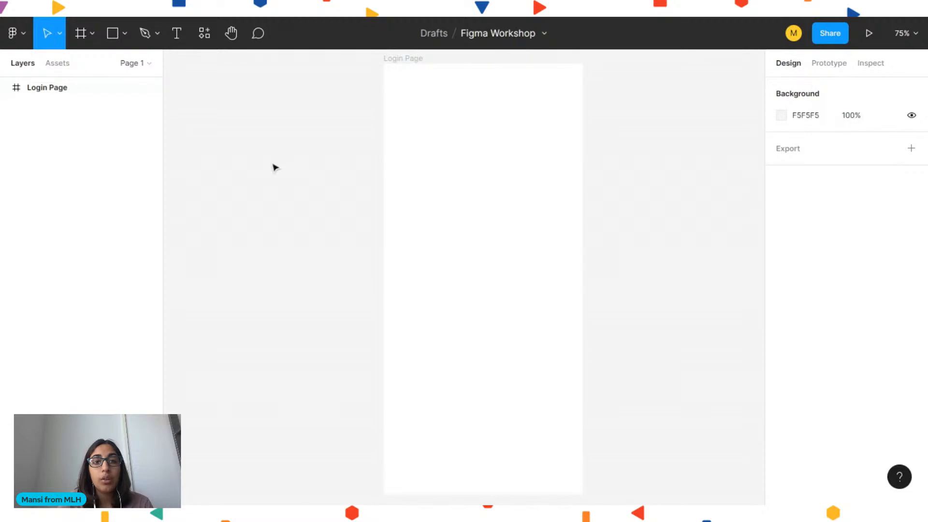
left_click(114, 35)
left_click(126, 40)
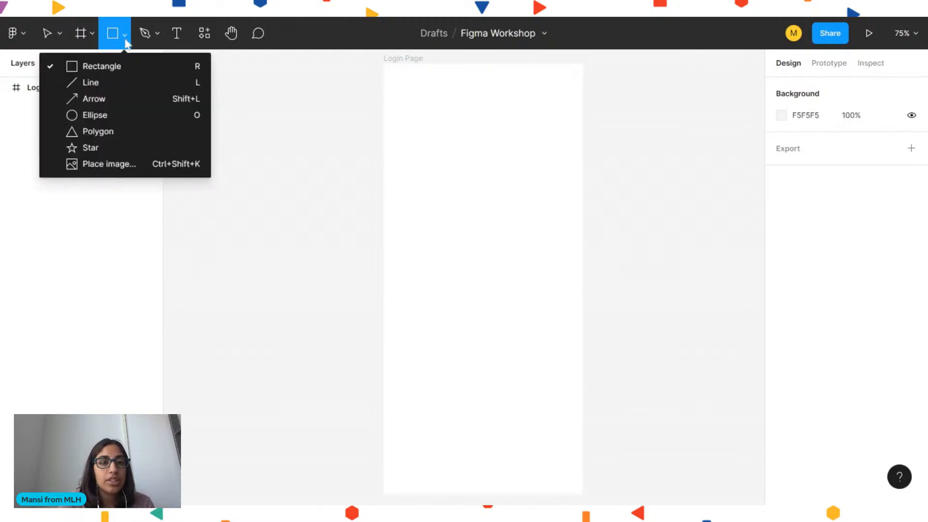
left_click(126, 116)
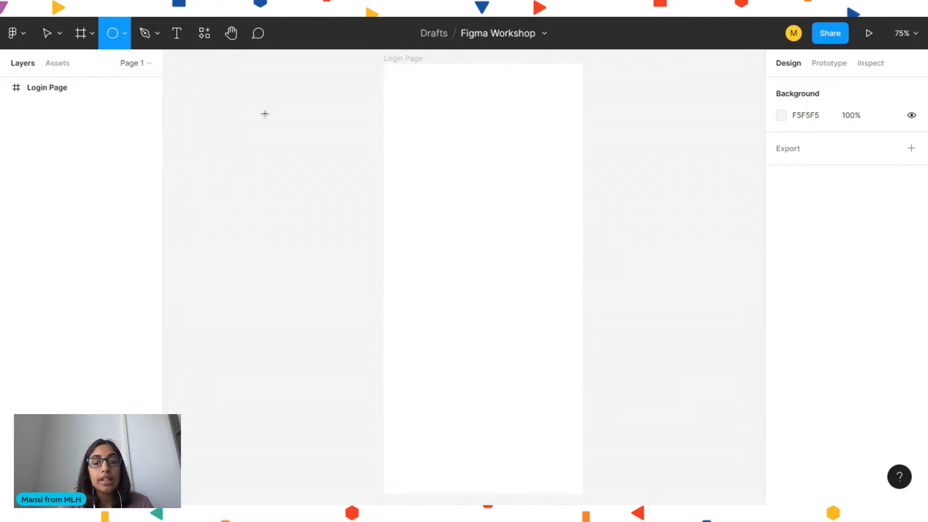
mouse_move(438, 91)
left_mouse_down()
mouse_move(500, 155)
mouse_move(460, 152)
mouse_move(519, 156)
mouse_move(472, 157)
mouse_move(498, 156)
mouse_move(475, 145)
mouse_move(497, 154)
mouse_move(551, 198)
mouse_move(471, 140)
mouse_move(480, 145)
mouse_move(445, 145)
mouse_move(485, 141)
mouse_move(510, 167)
left_mouse_up()
key("shift")
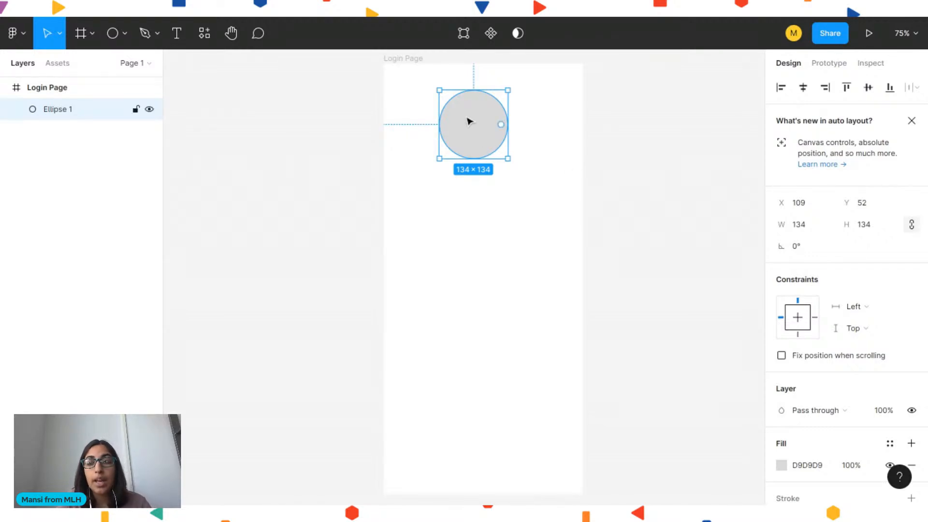
Center the circle horizontally within the Login Page frame
left_click_drag(470, 125, 436, 128)
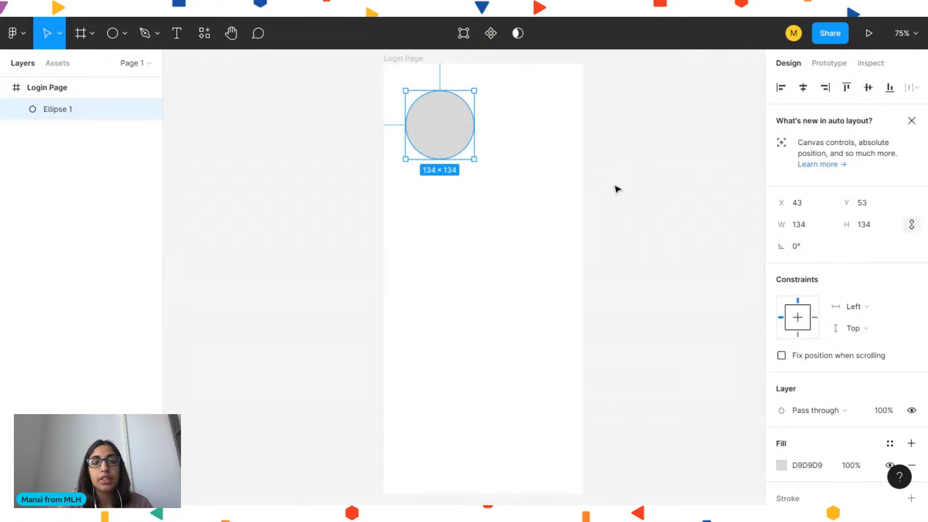
left_click(617, 188)
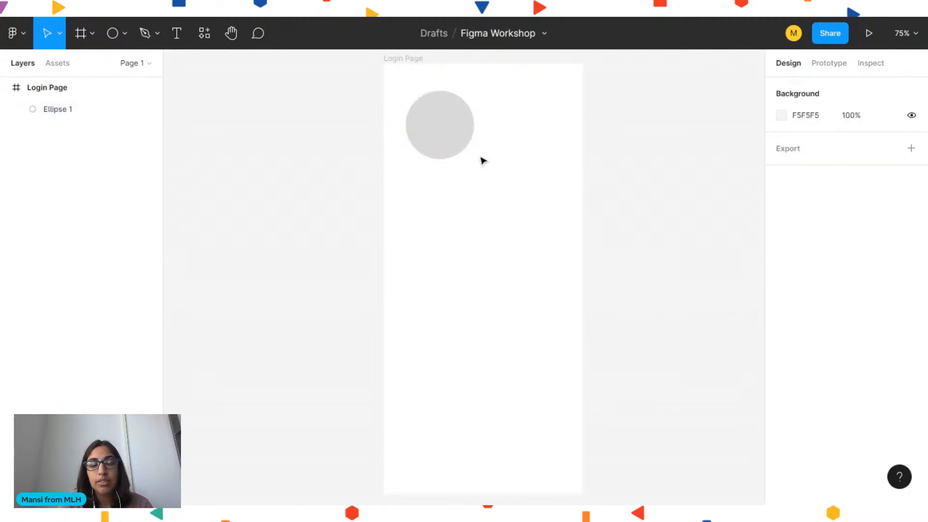
left_click(450, 144)
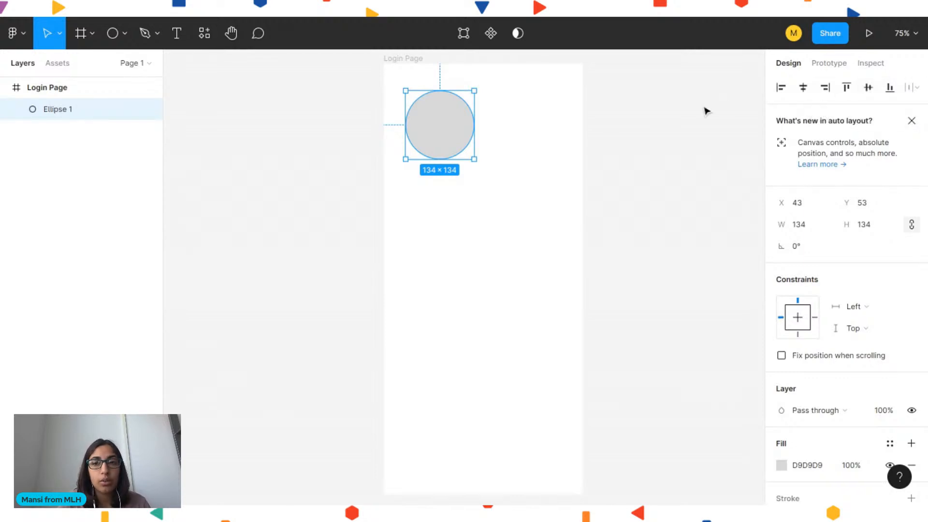
left_click(803, 91)
left_click(706, 132)
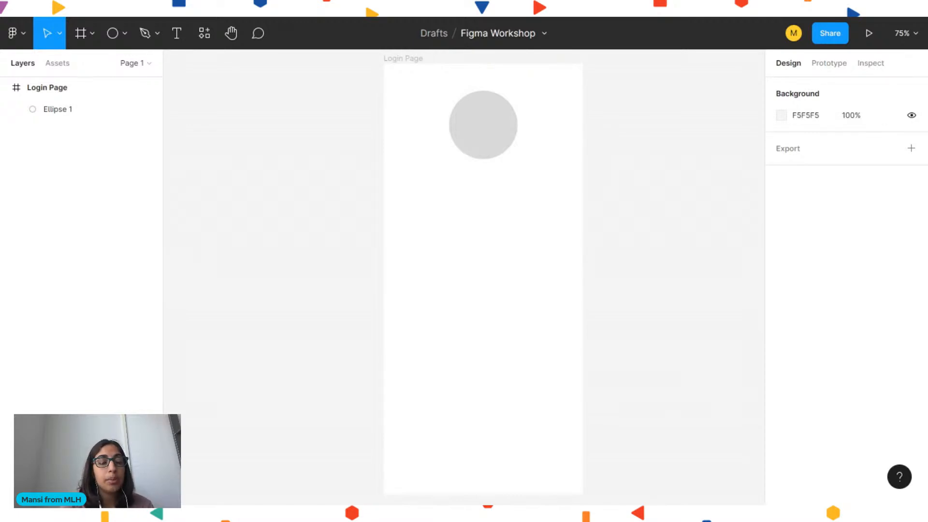
Draw a rectangle about 242 × 45 below the circle inside the frame
left_click(479, 126)
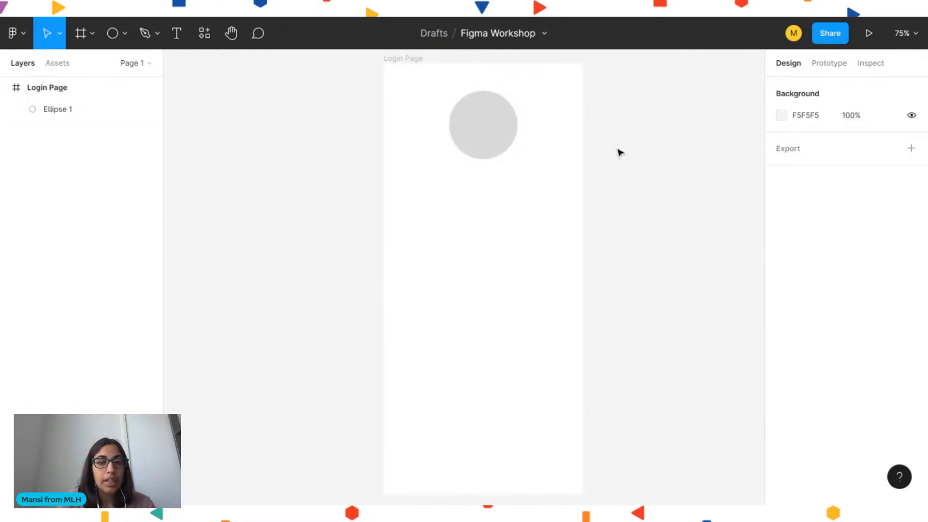
left_click(114, 34)
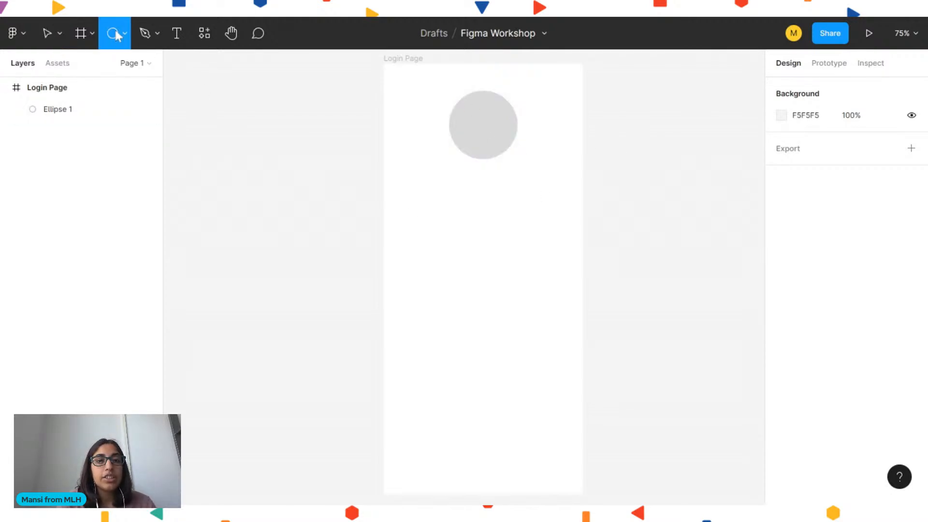
left_click(124, 34)
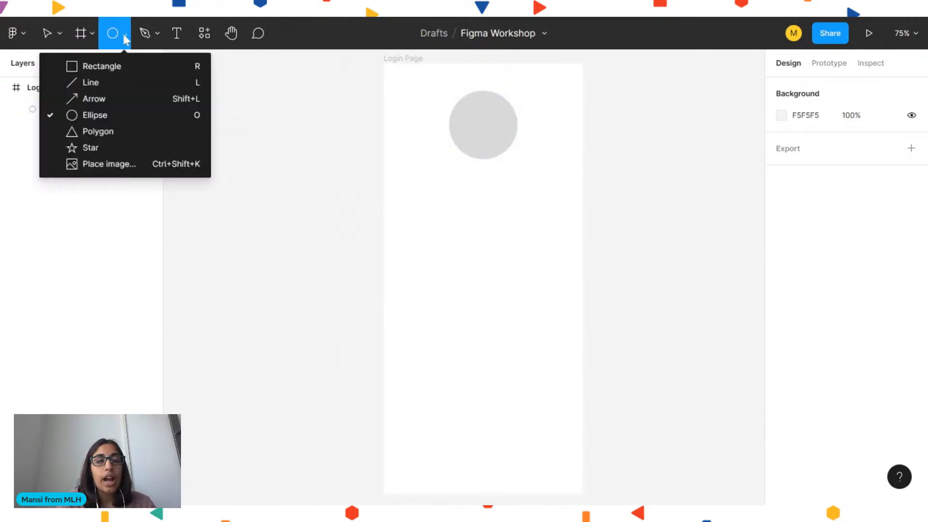
left_click(116, 73)
mouse_move(427, 193)
left_mouse_down()
mouse_move(499, 217)
mouse_move(547, 220)
mouse_move(548, 313)
mouse_move(549, 213)
mouse_move(553, 220)
left_mouse_up()
key("shift")
left_click(624, 224)
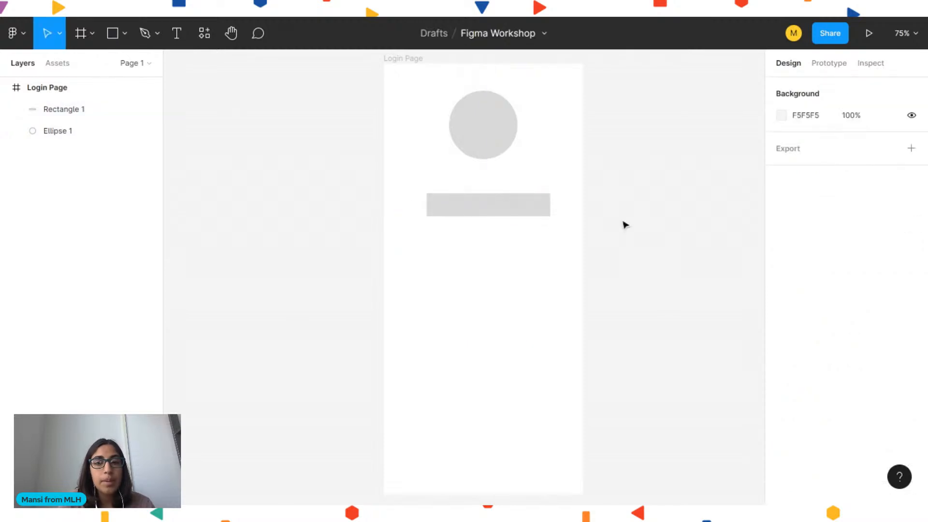
left_click_drag(493, 215, 485, 260)
key("alt")
key("Delete")
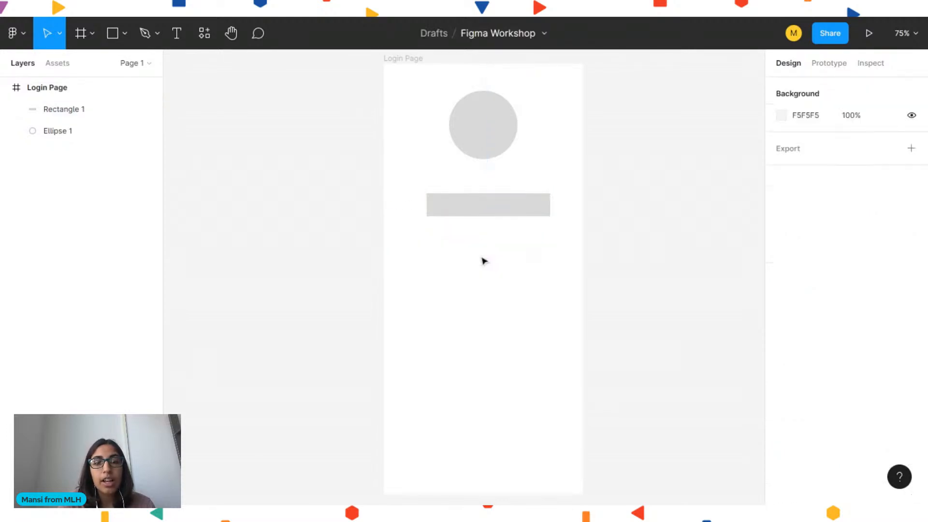
Duplicate the rectangle and place the copy directly below the original
left_click(449, 212)
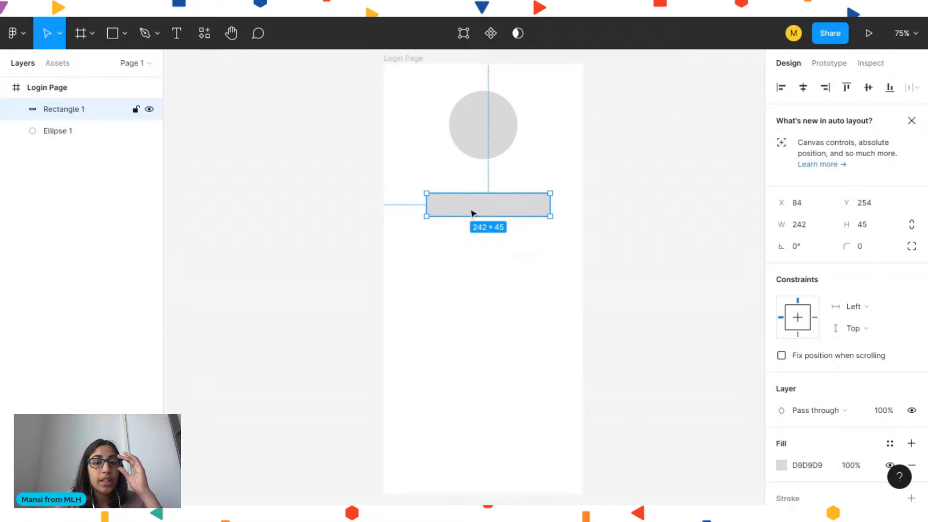
left_click_drag(471, 213, 472, 244, "alt")
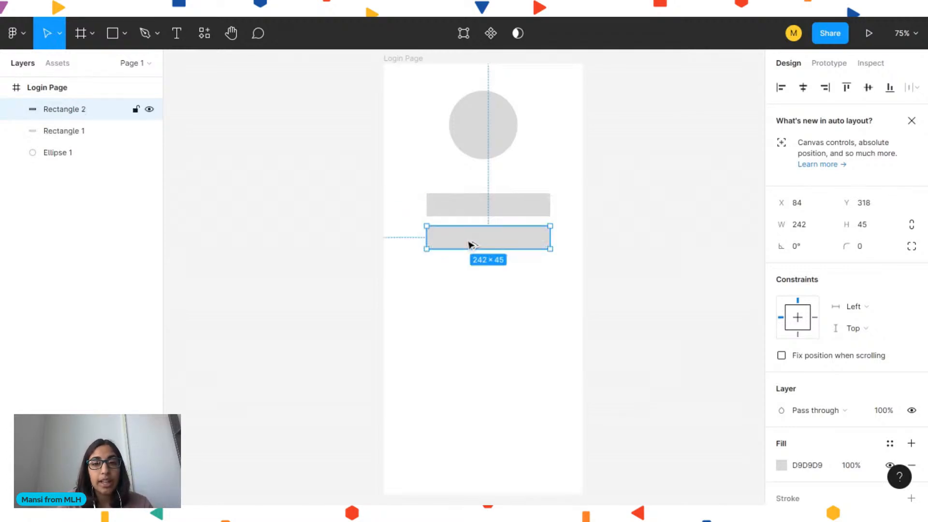
left_click(672, 256)
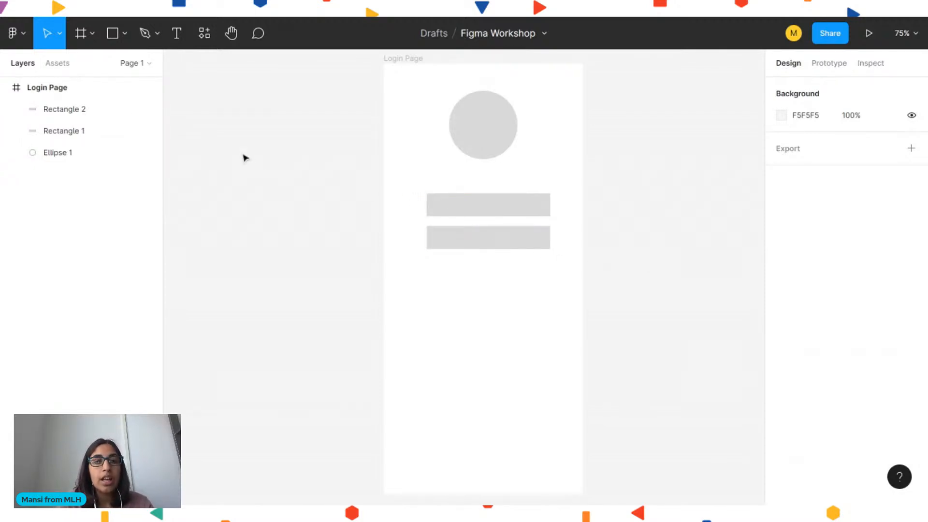
Rename the lower rectangle as password and the upper rectangle as username
double_click(60, 110)
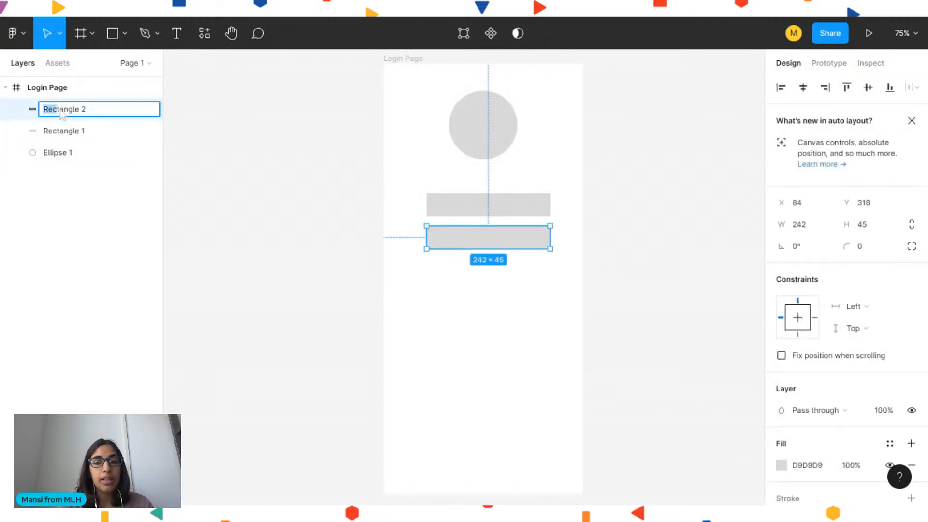
type("passwor")
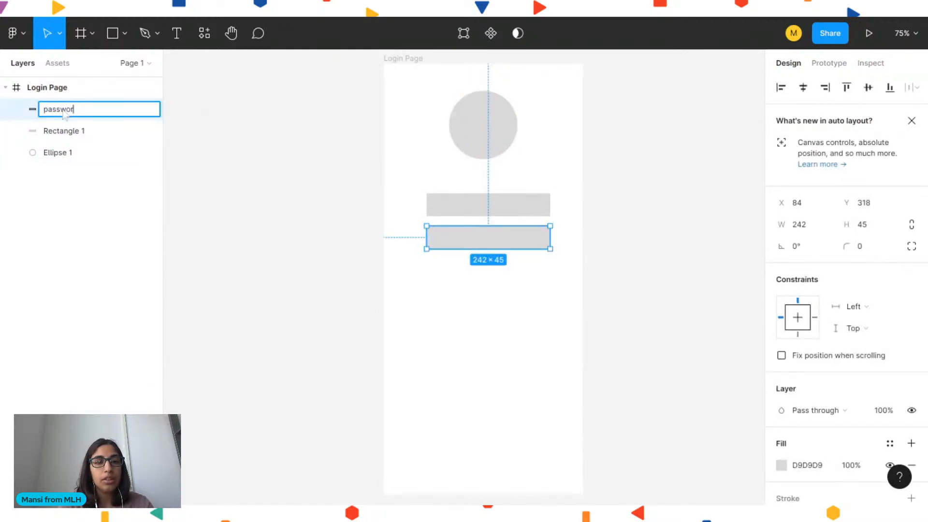
type("d")
key("Return")
double_click(53, 131)
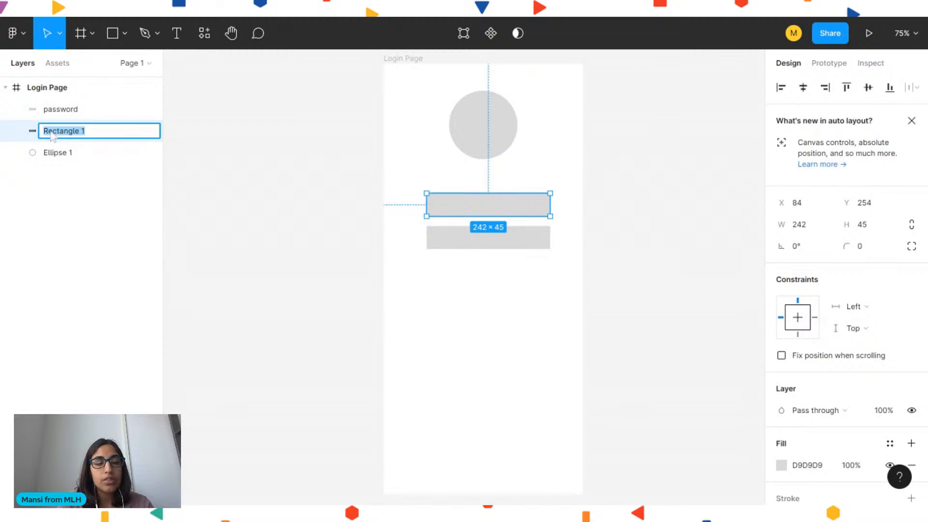
type("username")
key("Return")
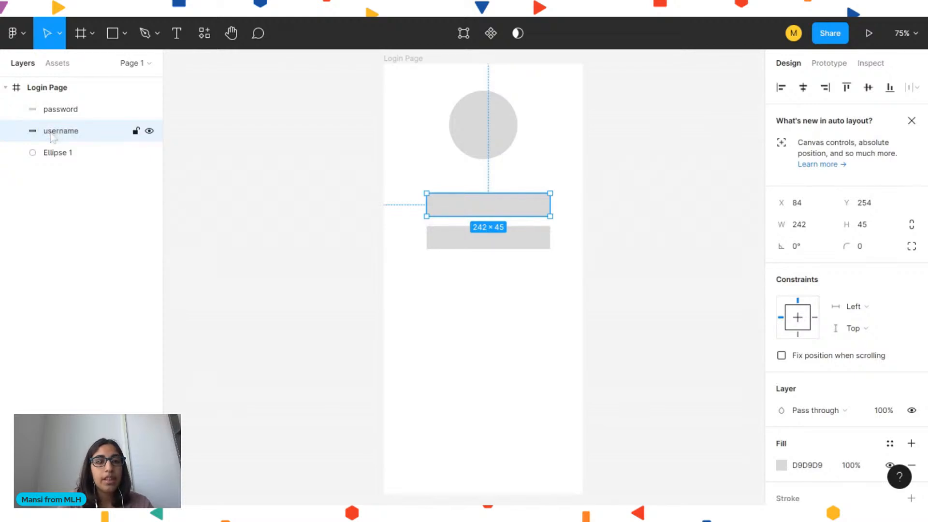
Rename the circle layer as logo
double_click(54, 153)
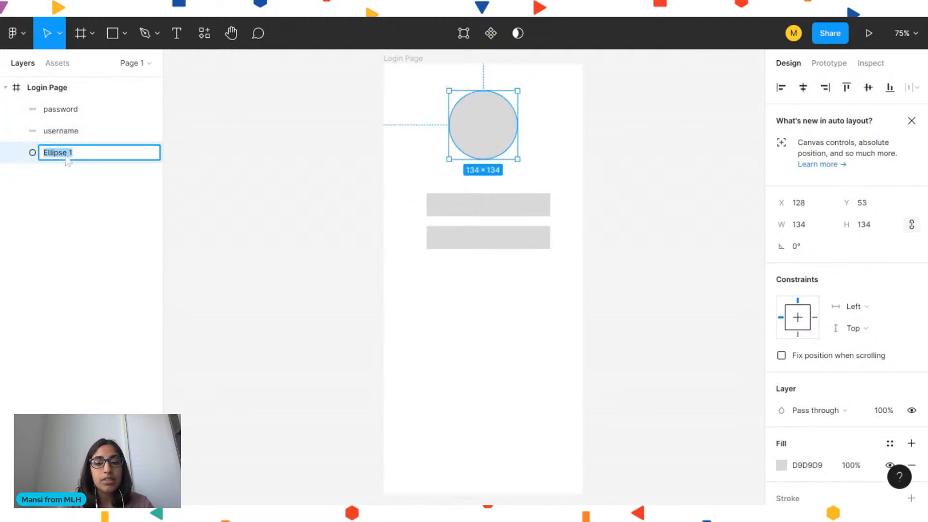
type("logo")
key("Return")
left_click(187, 159)
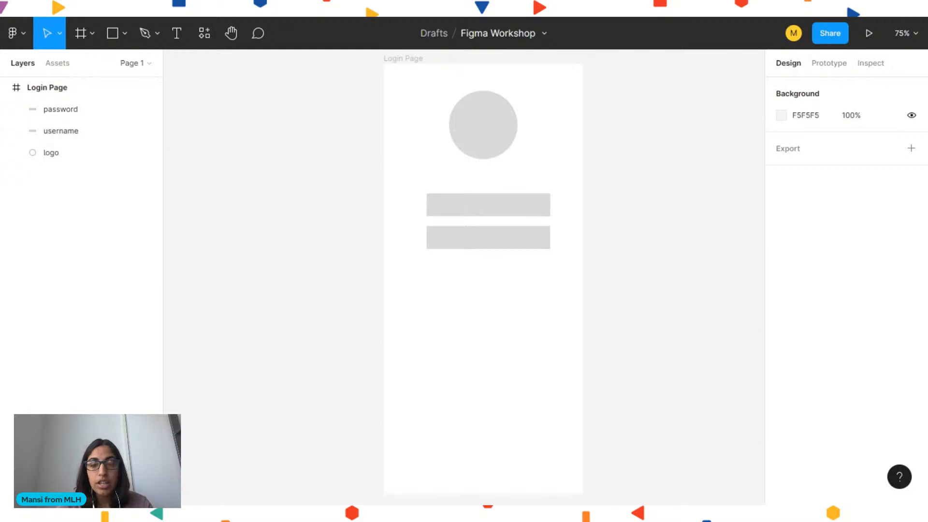
Draw a smaller button rectangle below the password field
left_click(113, 34)
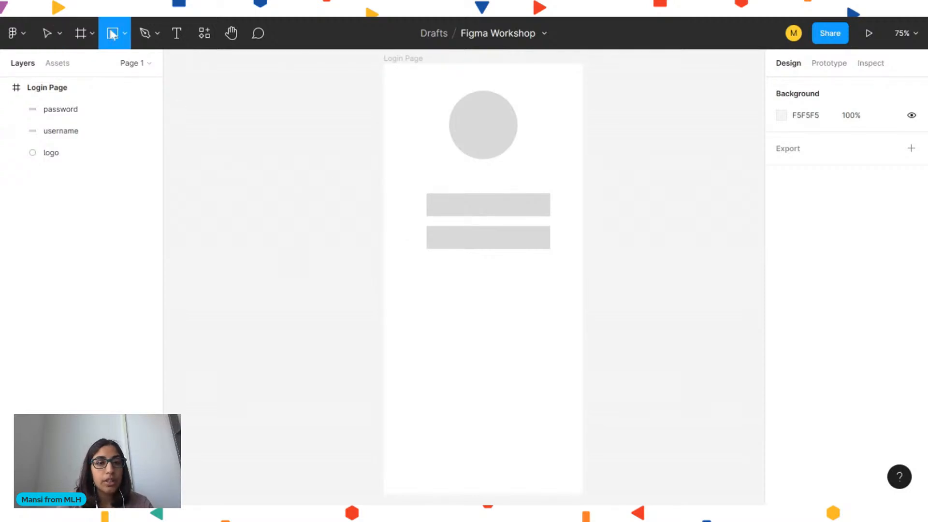
left_click(122, 34)
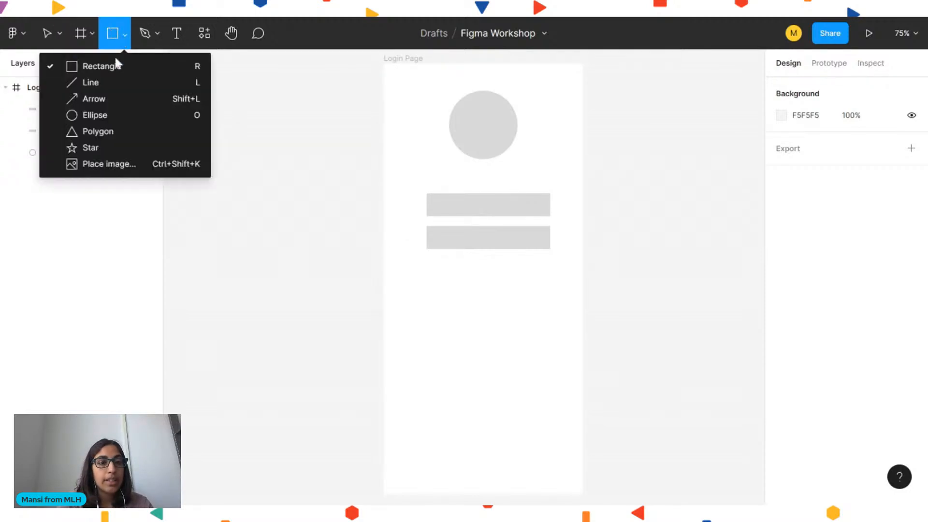
left_click(116, 64)
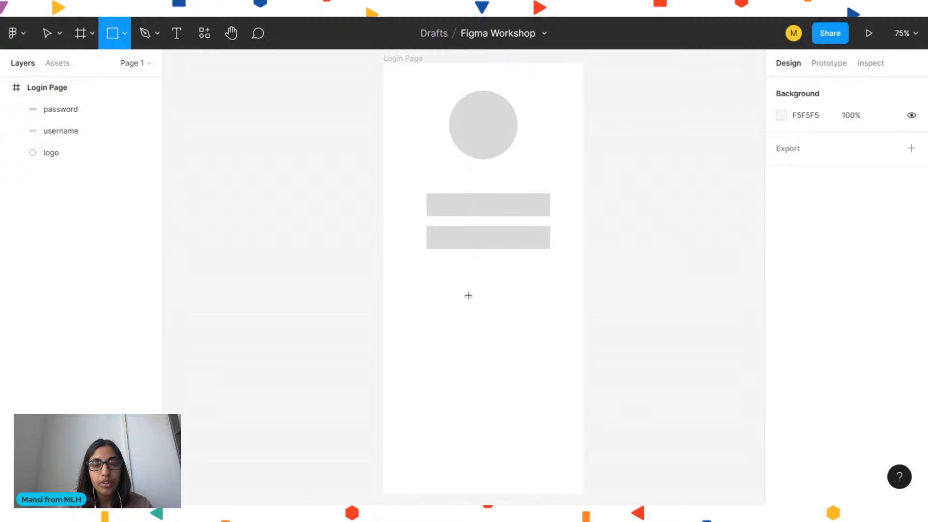
left_click_drag(451, 286, 518, 352)
left_click_drag(520, 319, 521, 312)
left_click(613, 315)
Shift the logo, username and password fields and button lower to spread the layout down the frame
left_click(484, 304)
left_click(472, 244, "shift")
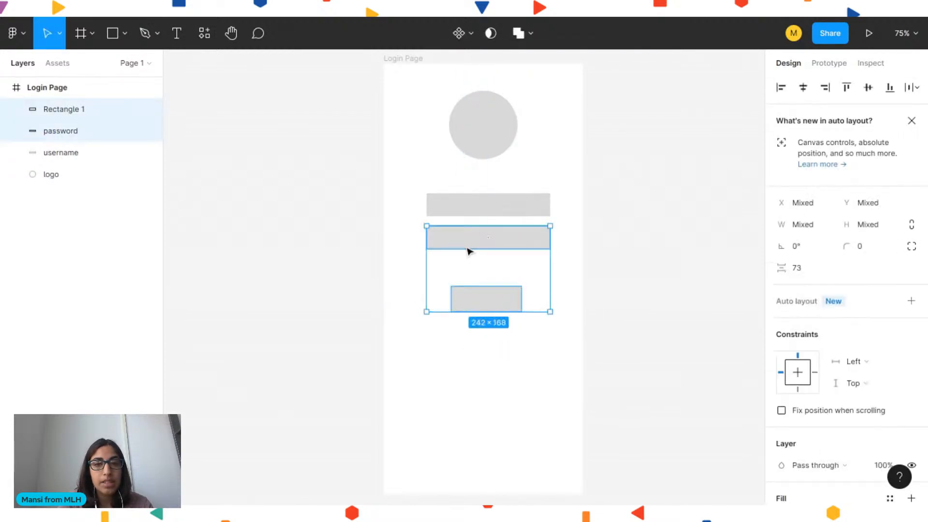
left_click(463, 212, "shift")
left_click(475, 153, "shift")
left_click_drag(475, 153, 468, 286)
key("ctrl+z")
left_click(621, 257)
left_click_drag(503, 217, 491, 176)
left_click(475, 289)
left_click(468, 316, "shift")
left_click_drag(468, 319, 470, 289)
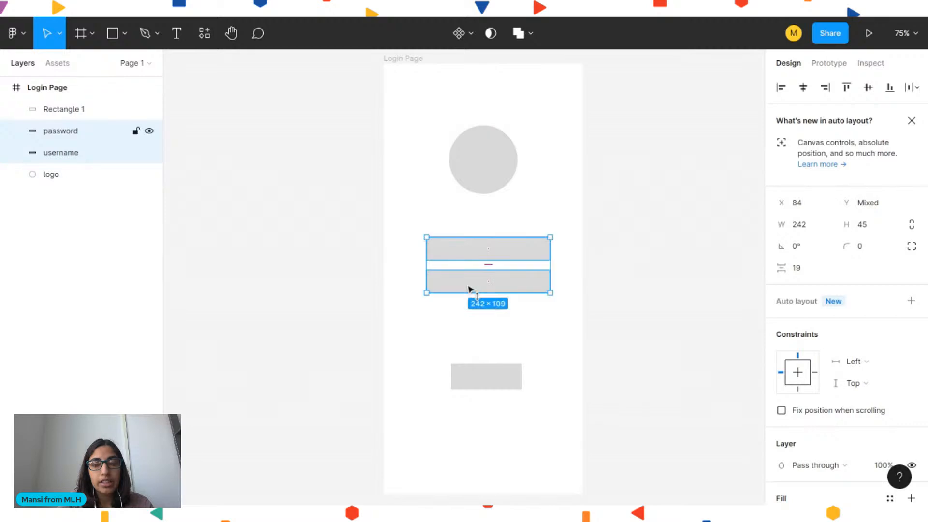
Nudge the button rectangle and the logo circle slightly upward
left_click(640, 334)
left_click_drag(498, 386, 499, 371)
left_click(591, 363)
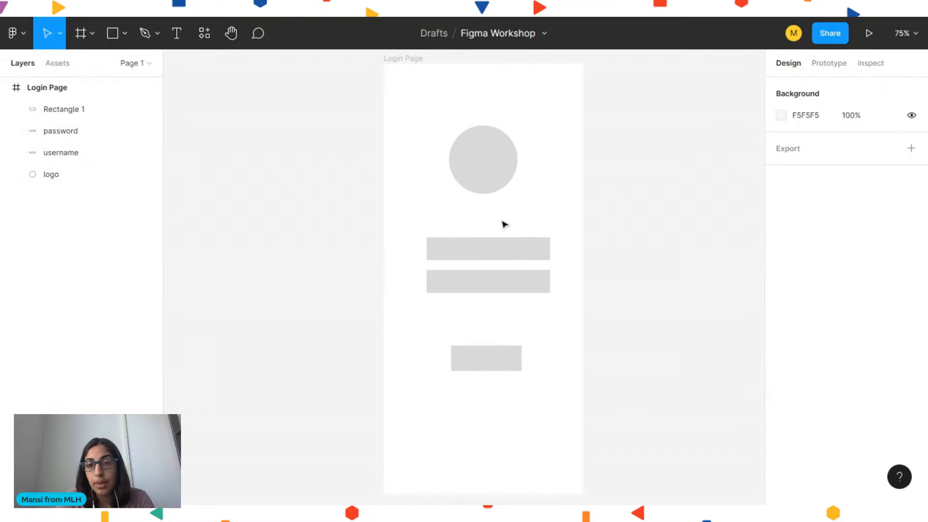
left_click_drag(482, 151, 483, 138)
left_click(627, 173)
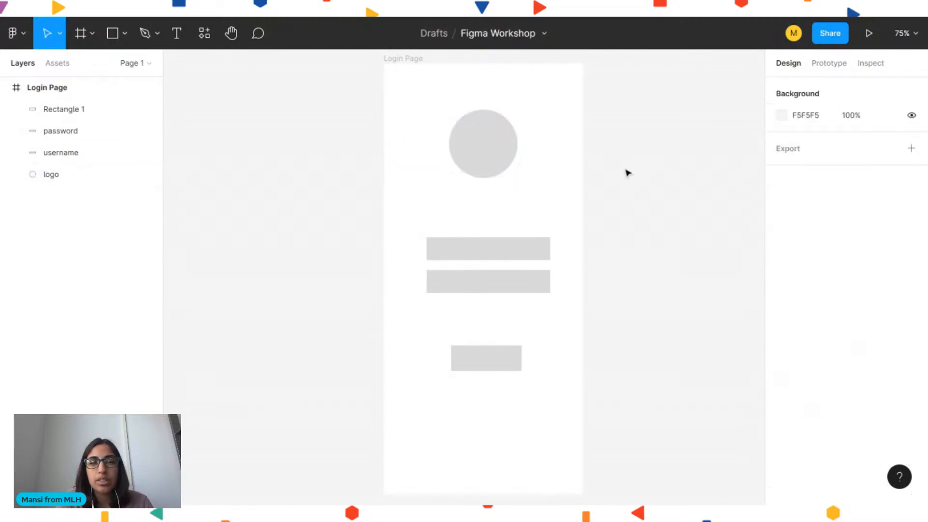
Add a LOGIN text label between the logo and the username field and center it horizontally
left_click(173, 46)
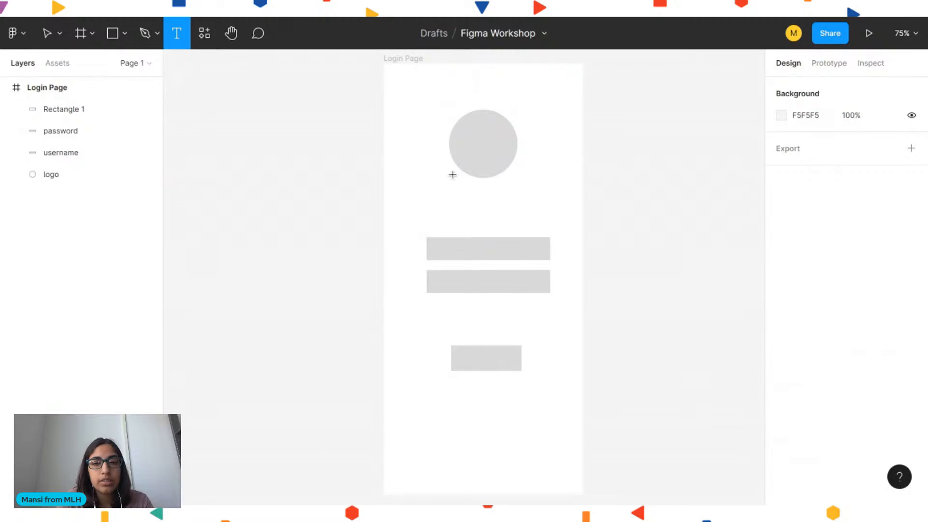
left_click(437, 201)
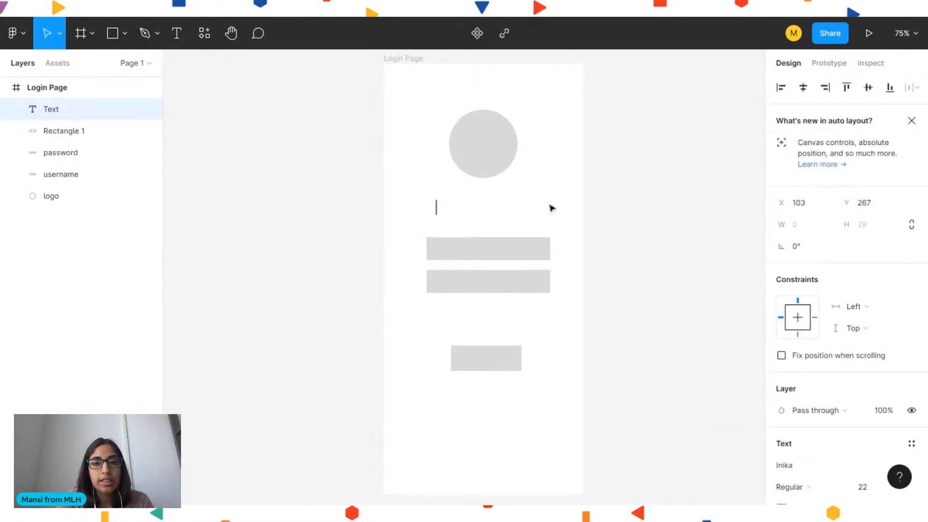
type("LOGIN")
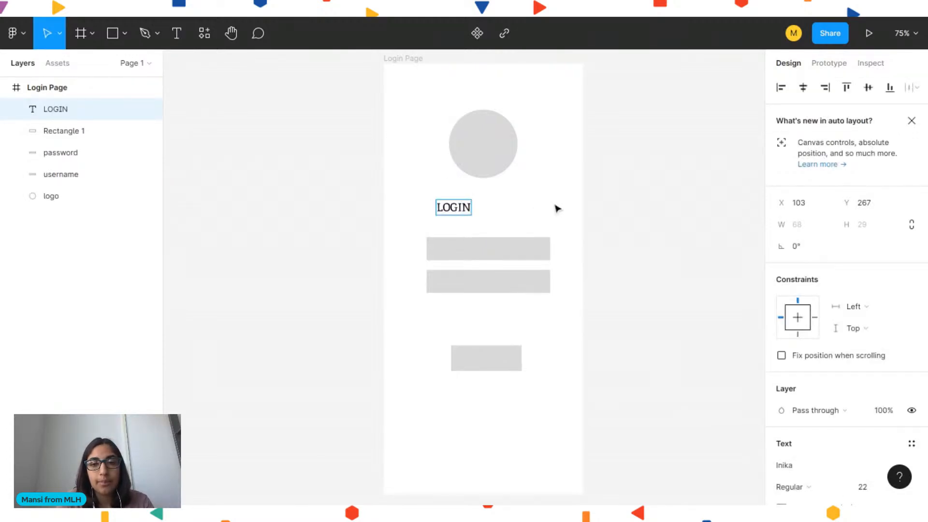
key("Escape")
left_click_drag(459, 211, 484, 211)
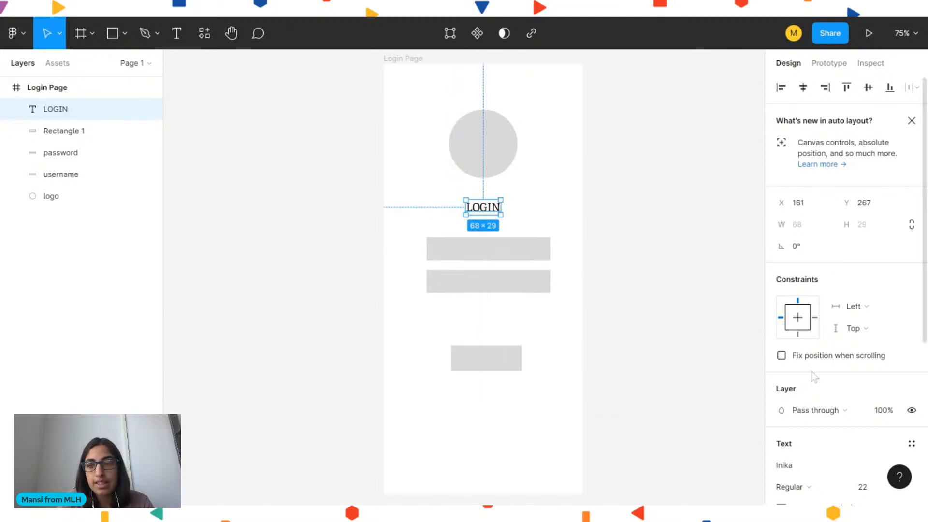
Set the LOGIN text's font size to 26
scroll(835, 399, "down", 3)
scroll(835, 400, "down", 2)
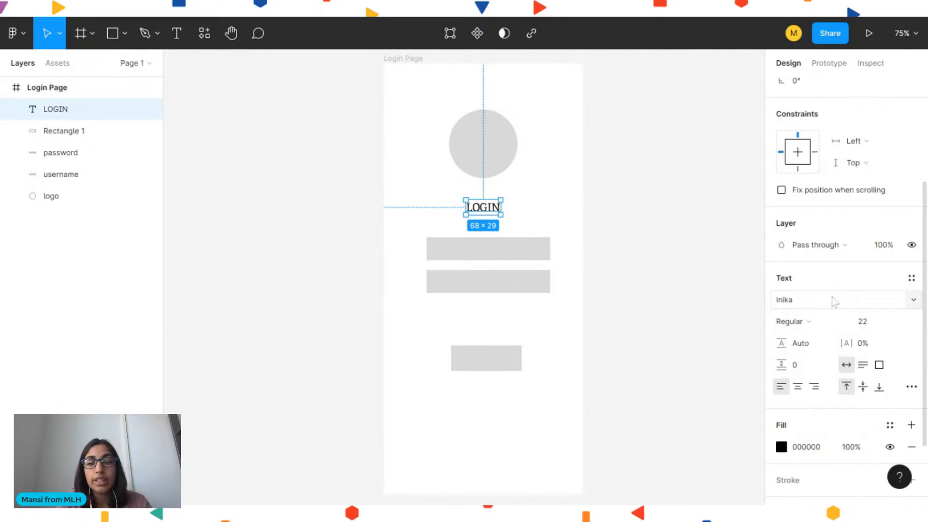
left_click(873, 322)
key("Up")
key("Up")
key("Up")
key("Up")
key("Up")
key("Up")
key("Up")
key("Up")
key("Up")
key("Up")
key("Up")
key("Up")
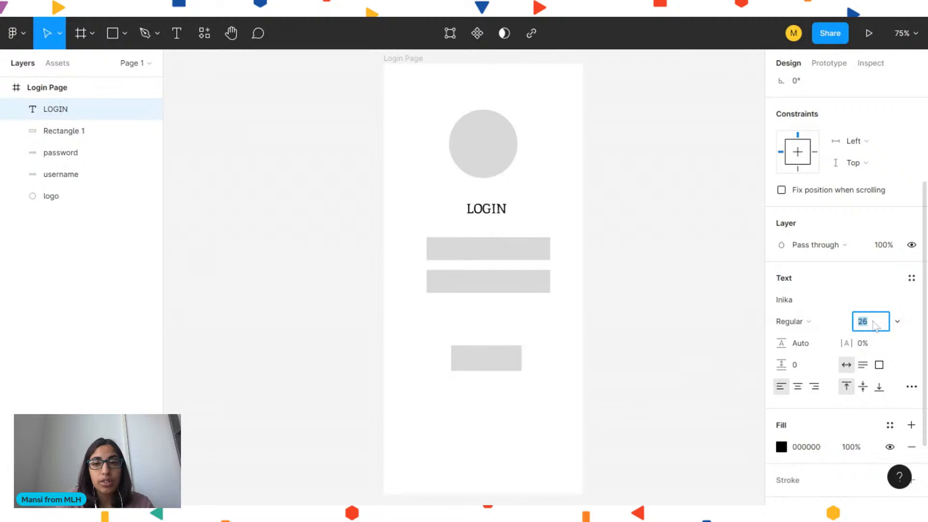
Set the LOGIN text's font size to 35 and re-center it horizontally above the fields
key("Up")
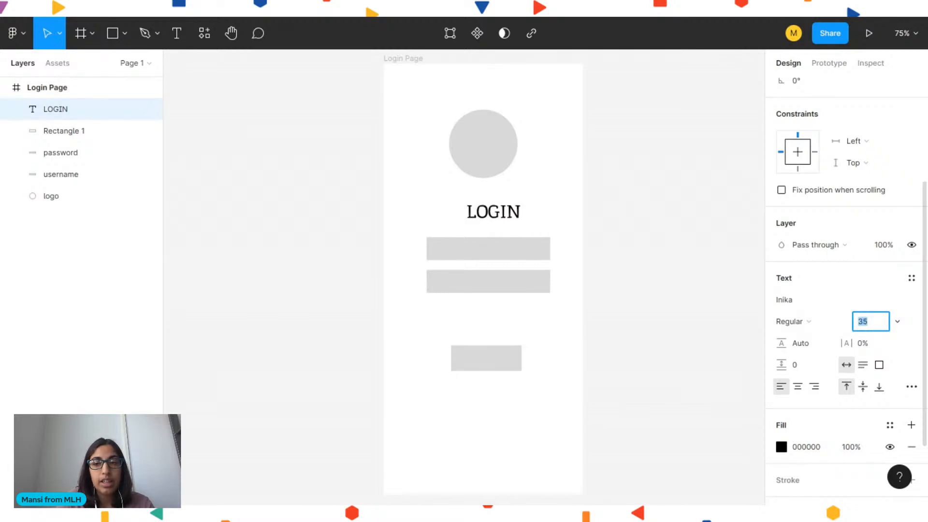
key("Return")
left_click_drag(493, 216, 485, 216)
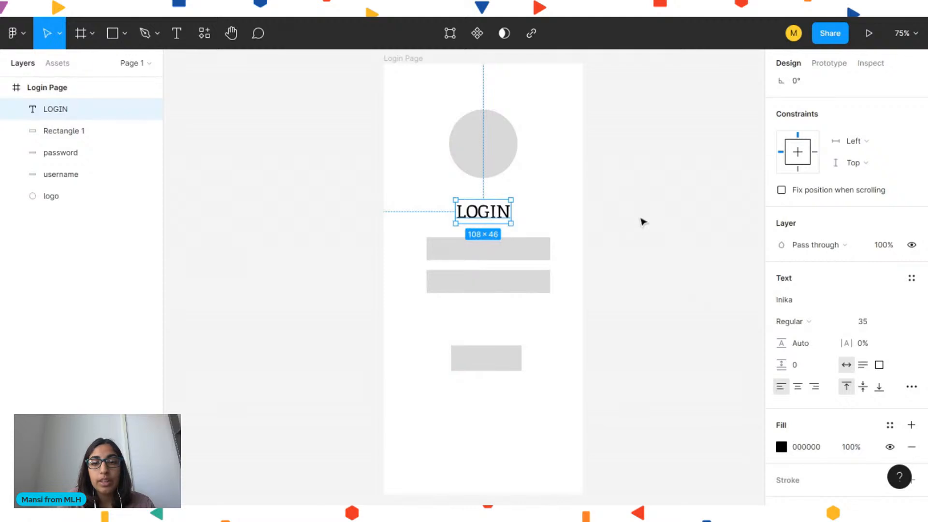
left_click(642, 219)
left_click(509, 216)
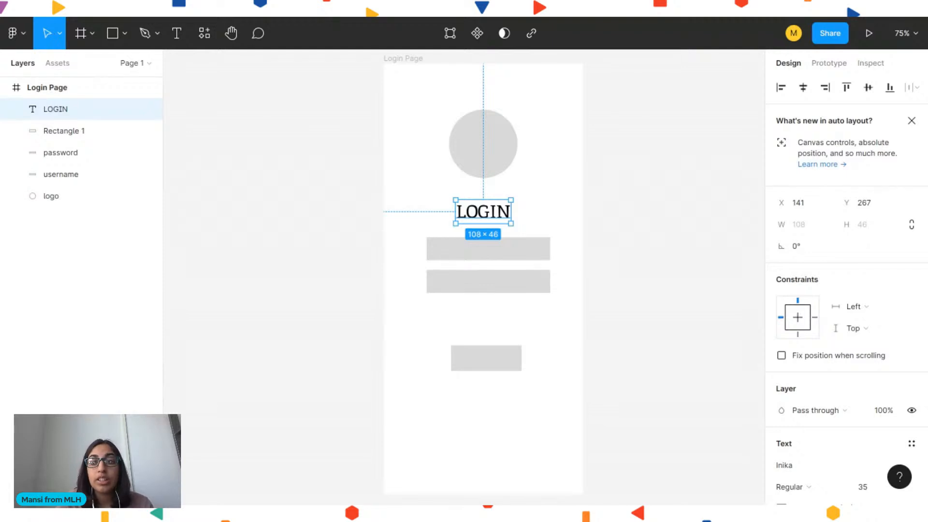
left_click(575, 204)
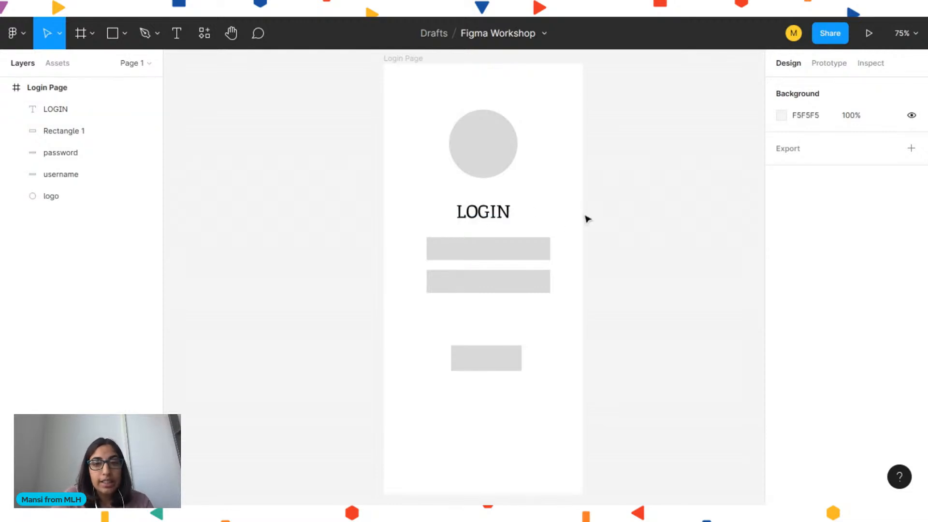
key("t")
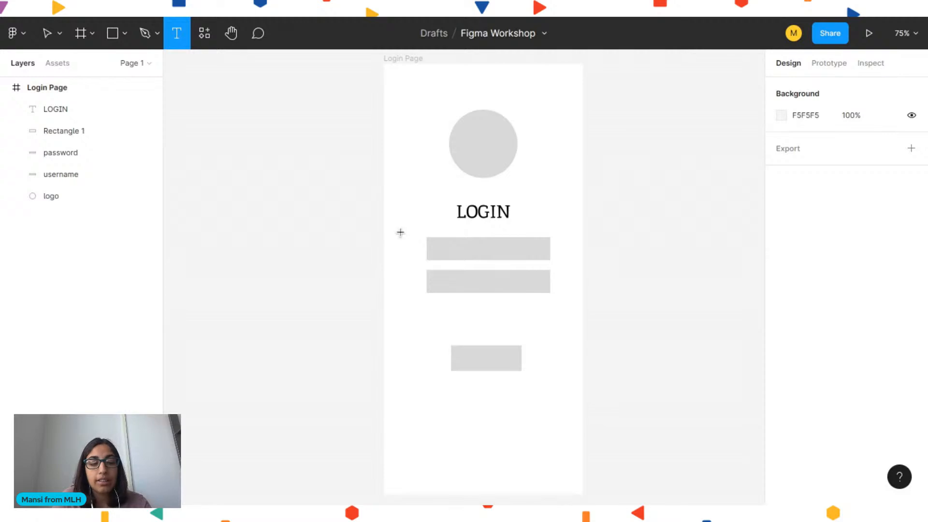
key("Escape")
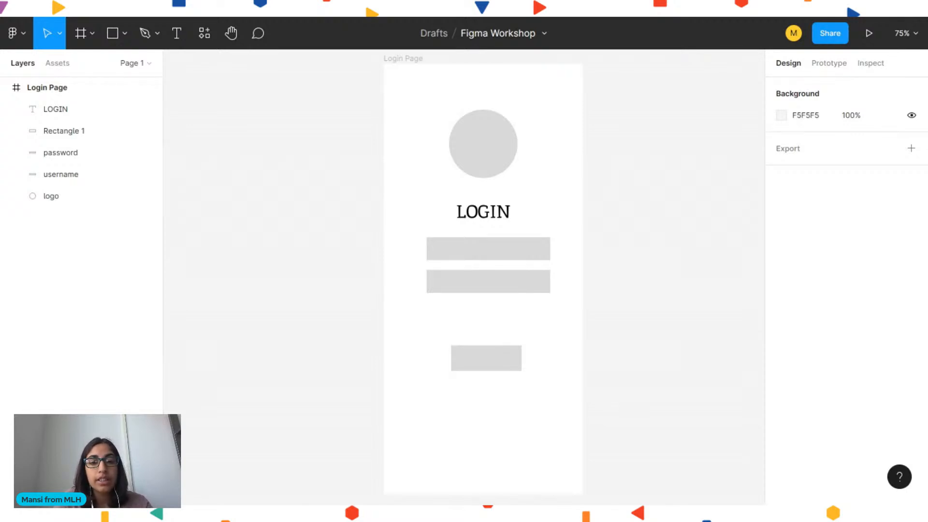
key("t")
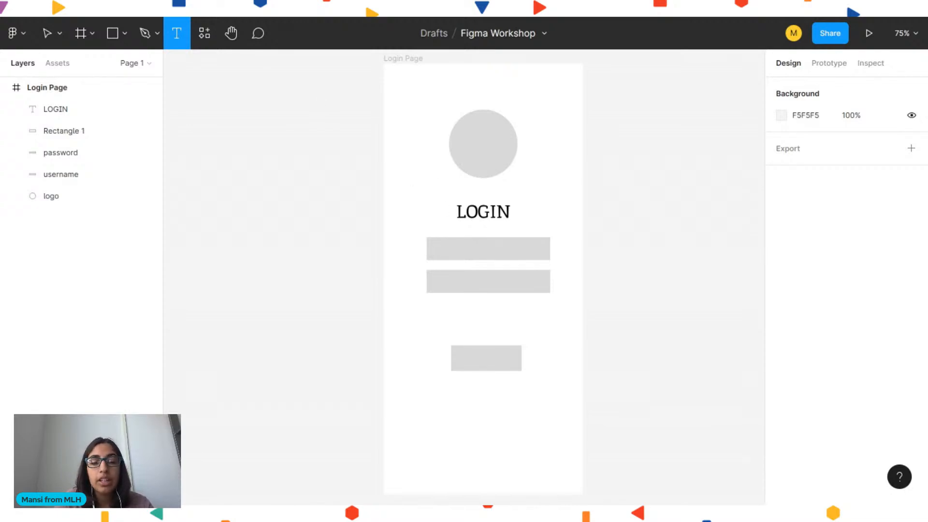
key("v")
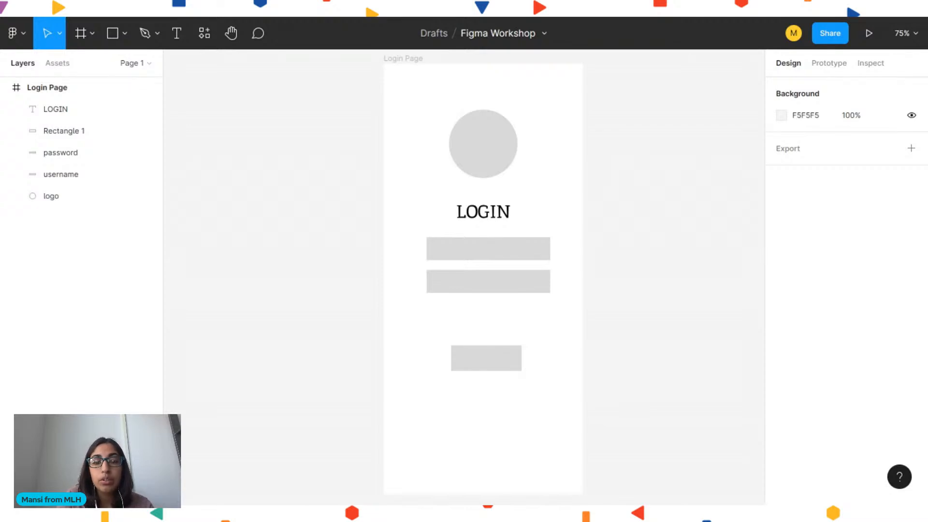
Draw a triangle with the Pen tool beside the frame, then delete it
key("p")
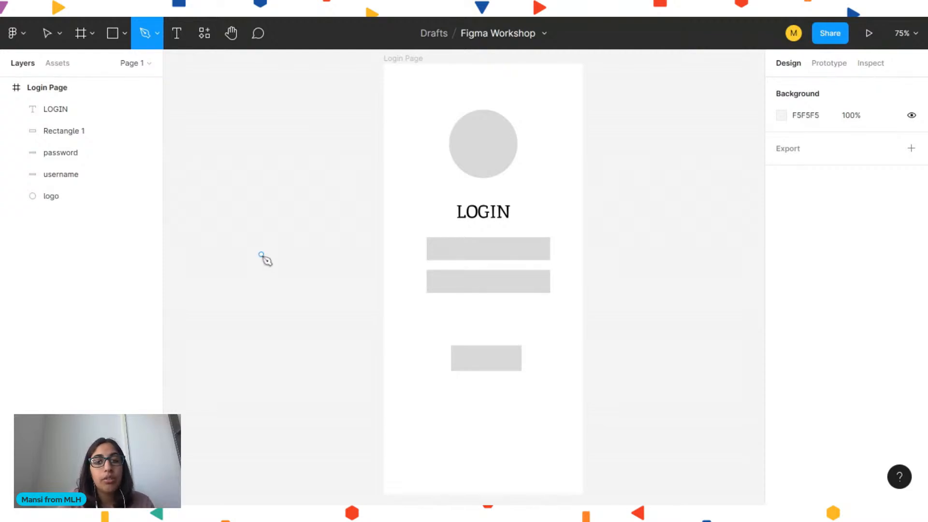
left_click(260, 255)
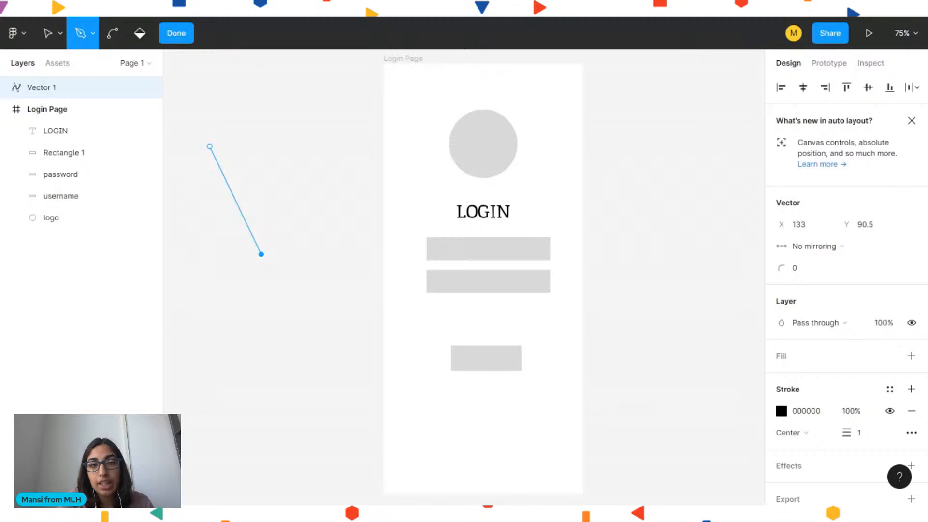
left_click(210, 146)
left_click(299, 146)
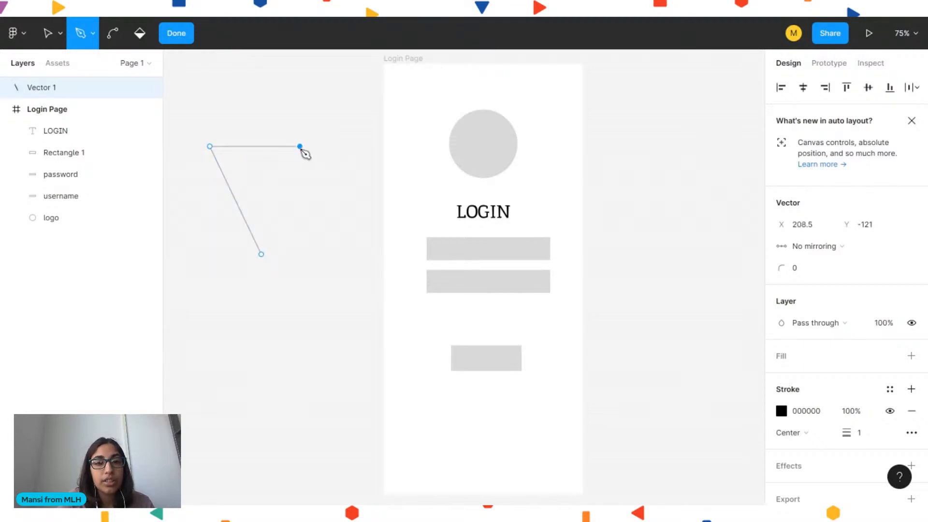
left_click(262, 254)
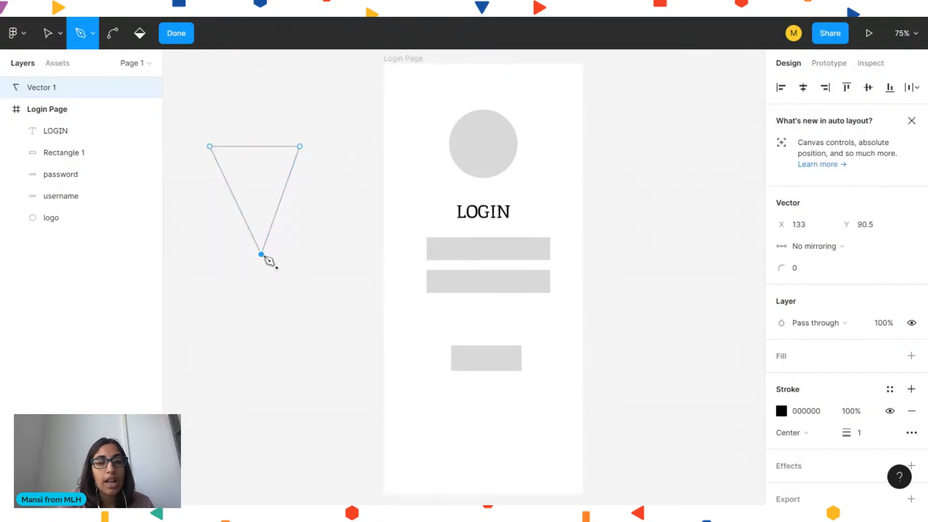
left_click(181, 38)
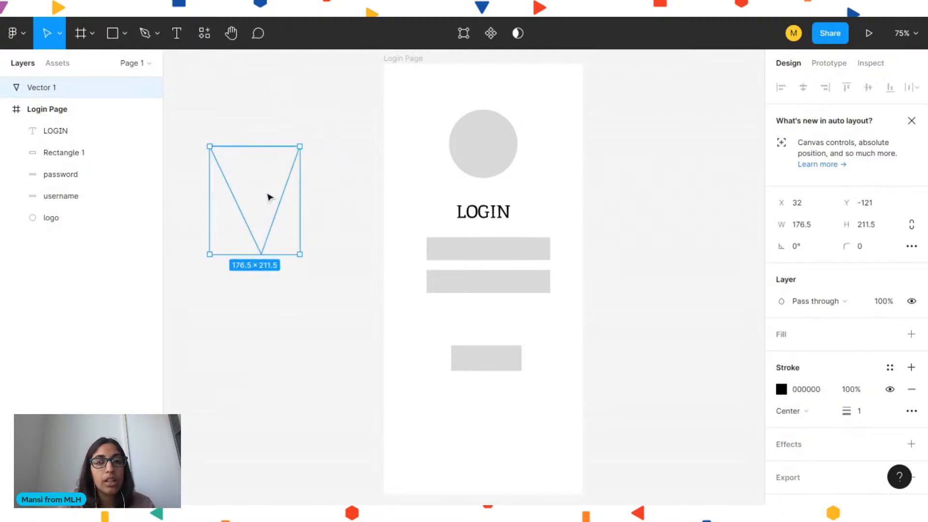
key("Delete")
Draw a freeform curved path with the Pen tool beside the frame, then delete it
key("p")
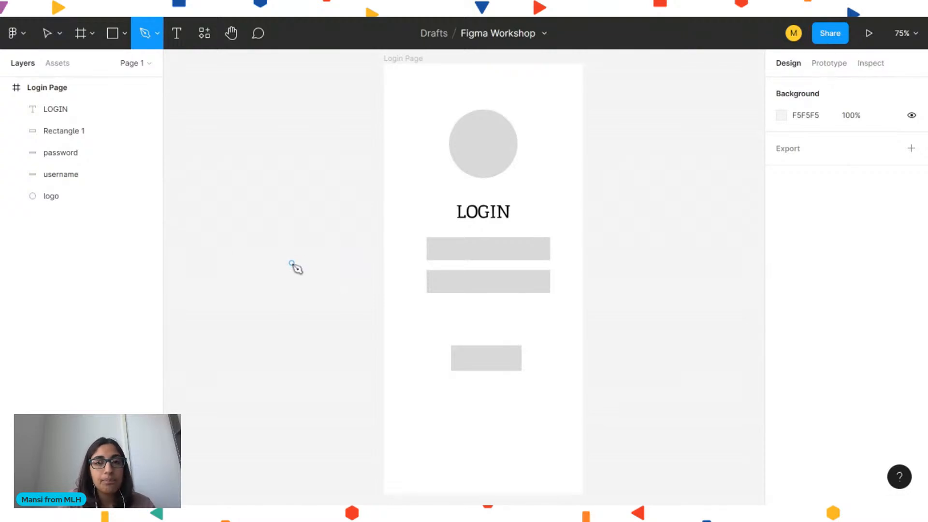
left_click(292, 263)
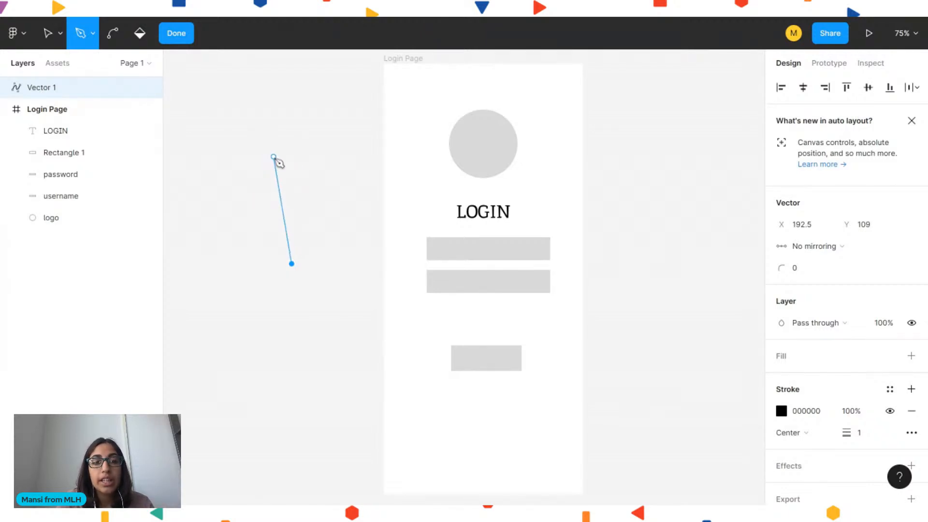
left_click(273, 157)
left_click_drag(275, 158, 322, 120)
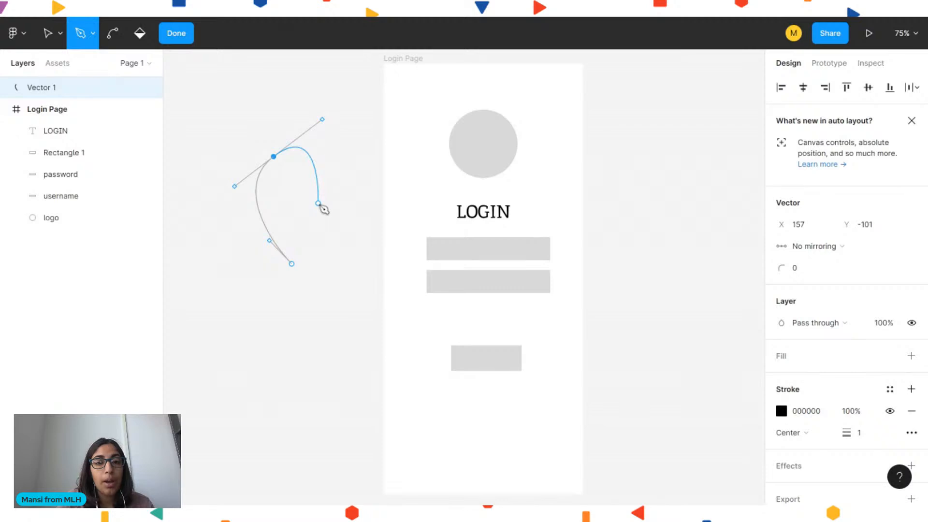
left_click_drag(318, 203, 353, 169)
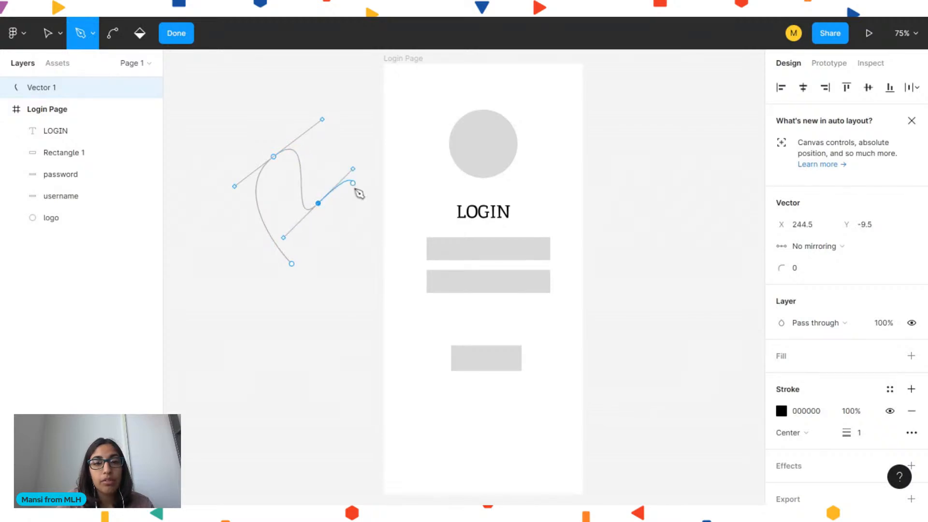
left_click_drag(360, 241, 378, 229)
left_click_drag(331, 294, 360, 304)
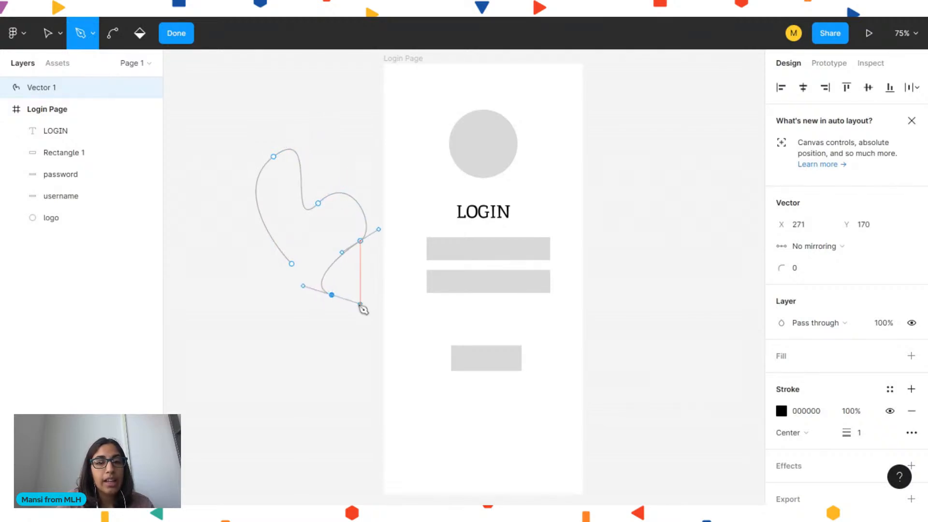
key("Escape")
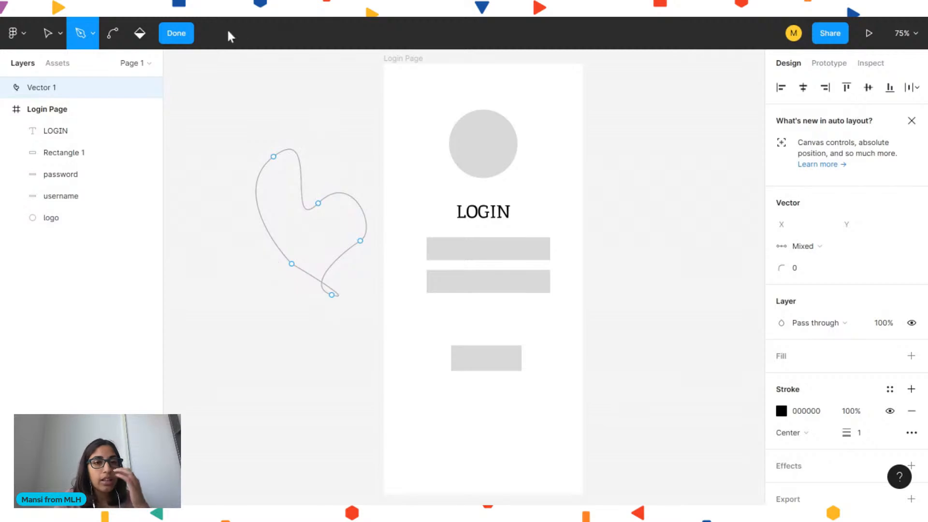
left_click(178, 35)
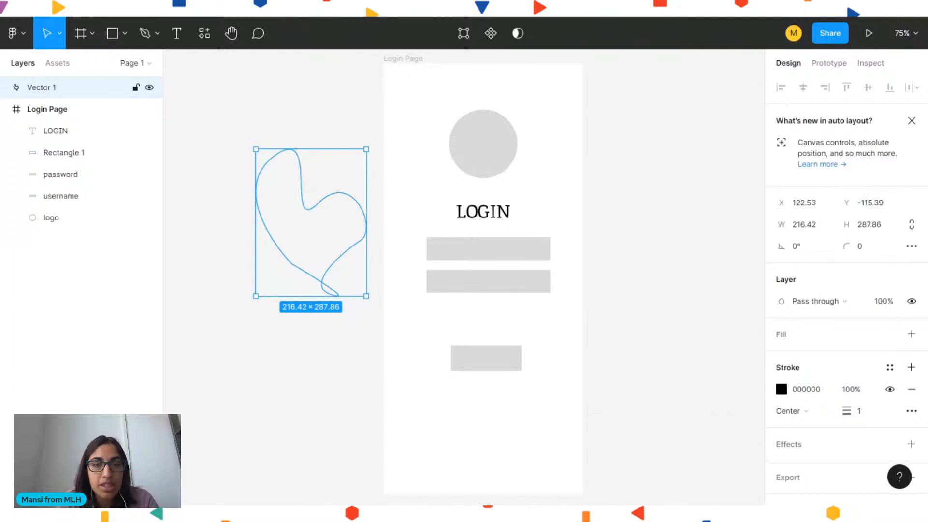
key("Delete")
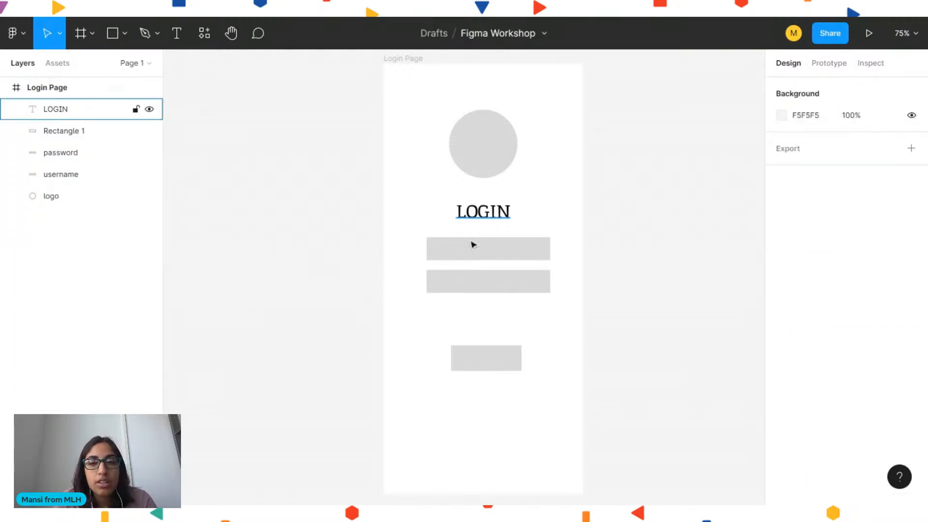
Add a "username" text label inside the username field and align it to the field's left edge
left_click(467, 260)
left_click(375, 237)
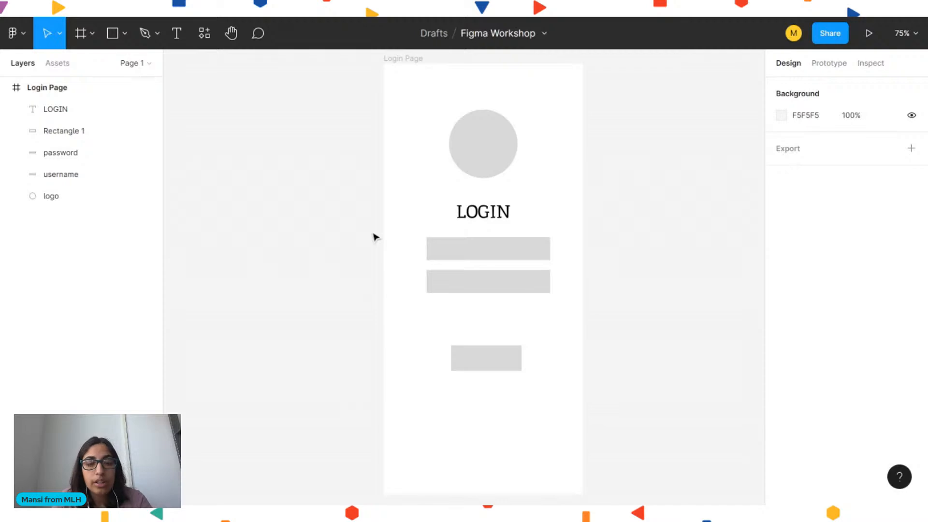
key("t")
left_click(435, 249)
type("username")
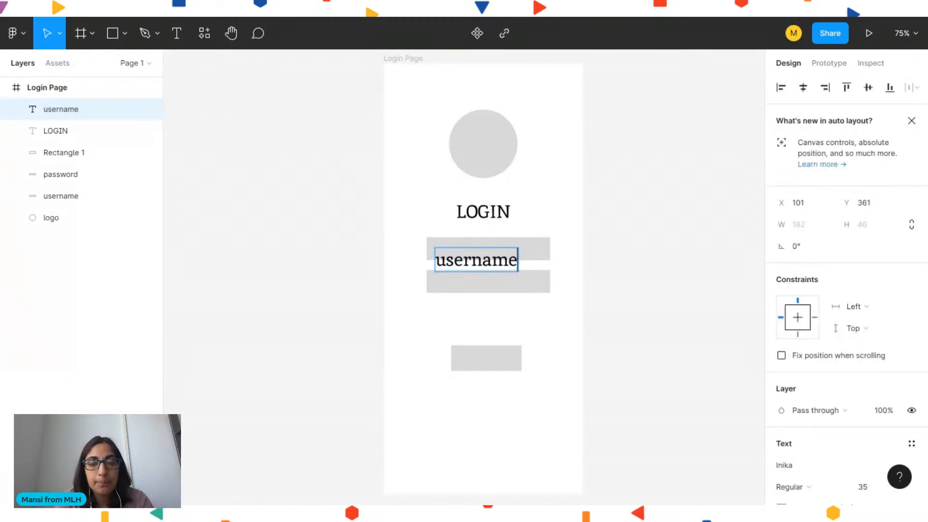
key("Escape")
left_click_drag(464, 270, 459, 257)
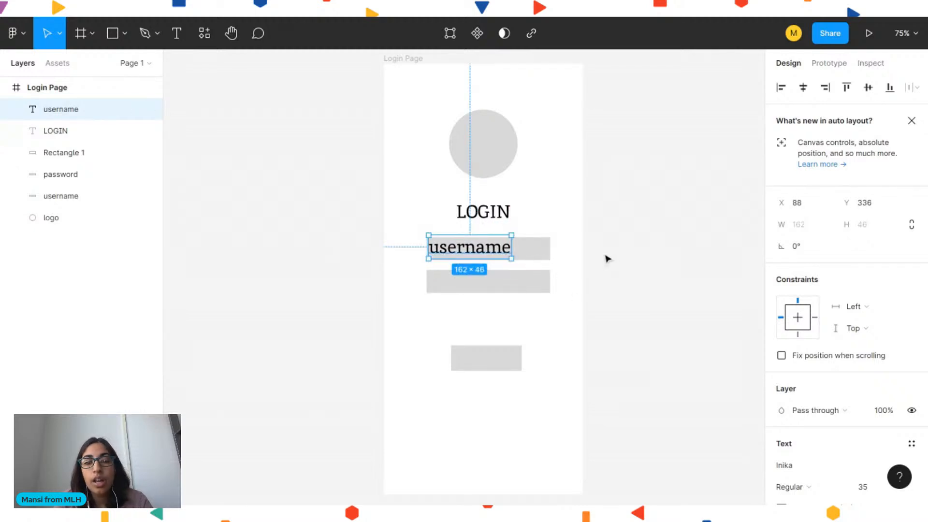
Set the username label's font size to 24 and reposition it inside the field
scroll(884, 435, "down", 2)
left_click(867, 392)
key("Down")
key("Down")
key("Down")
key("Down")
key("Down")
key("Down")
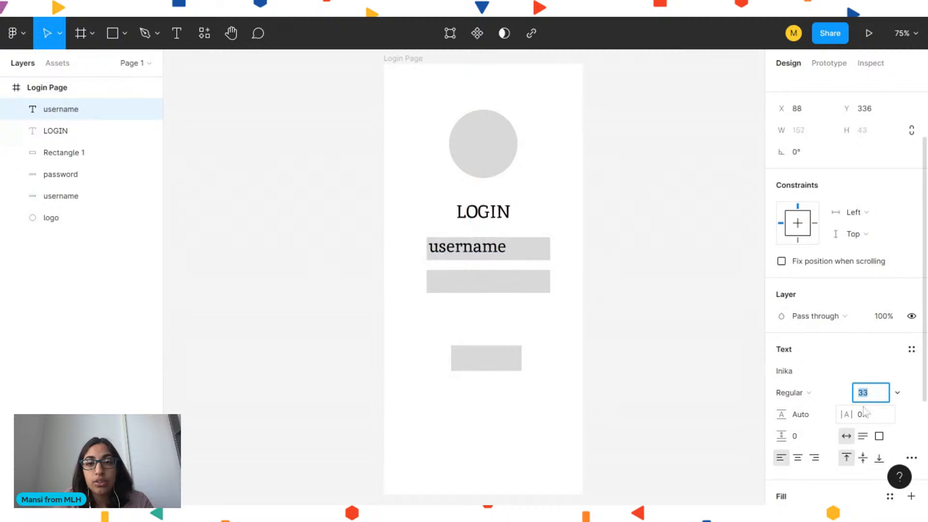
key("Down")
key("Down")
key("Down")
key("Down")
key("Down")
key("Down")
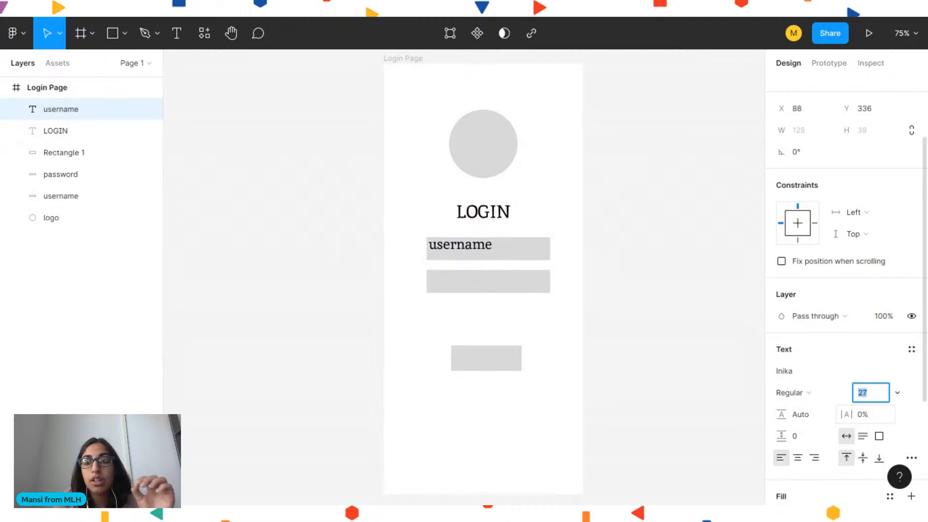
key("Down")
key("Down")
key("Down")
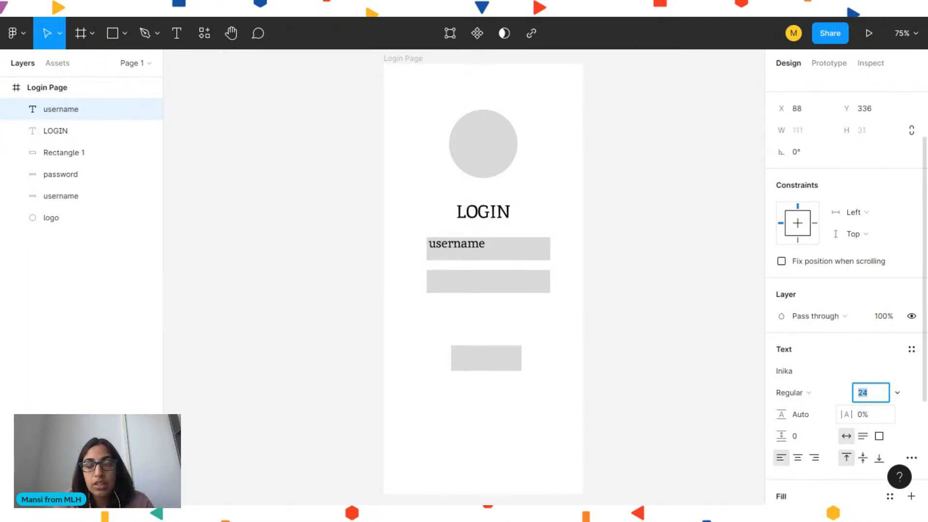
key("Up")
key("Up")
key("Up")
key("Up")
key("Return")
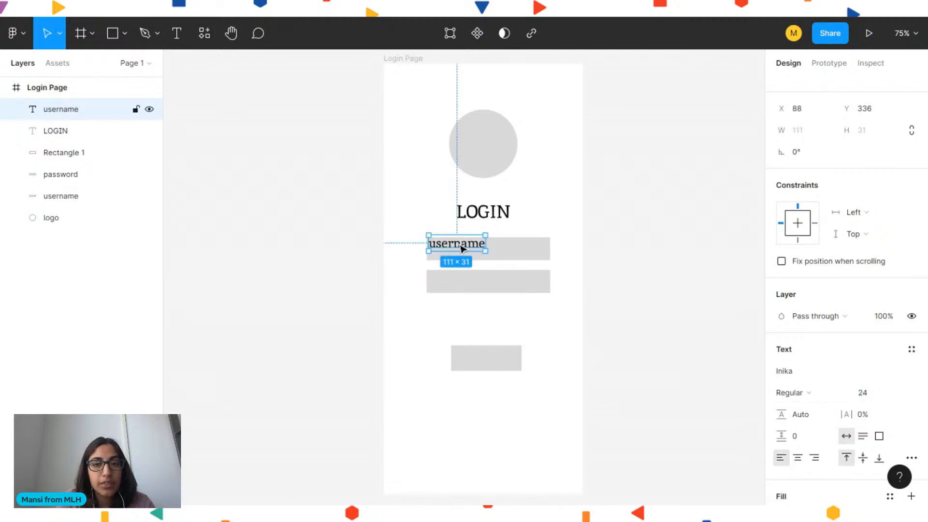
left_click_drag(461, 250, 463, 256)
left_click(636, 302)
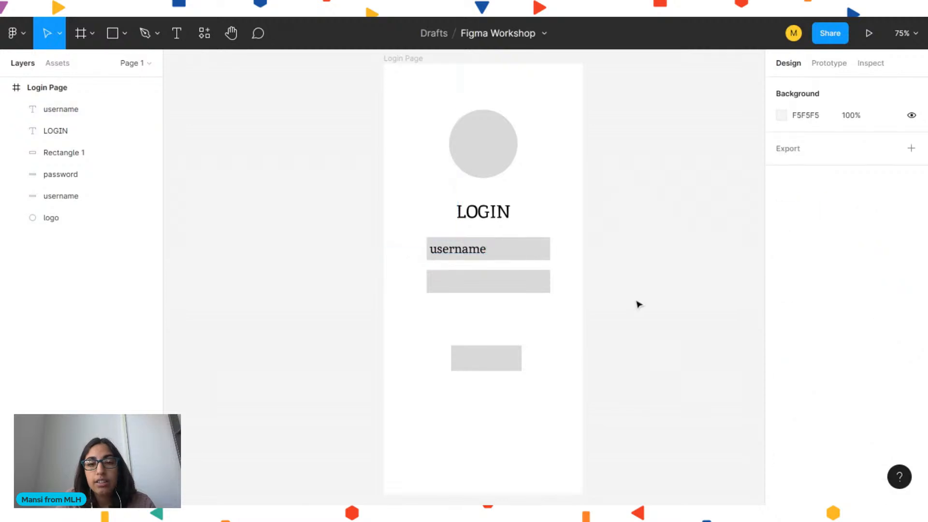
Add a "password" text label inside the password field and align it with the username label
key("t")
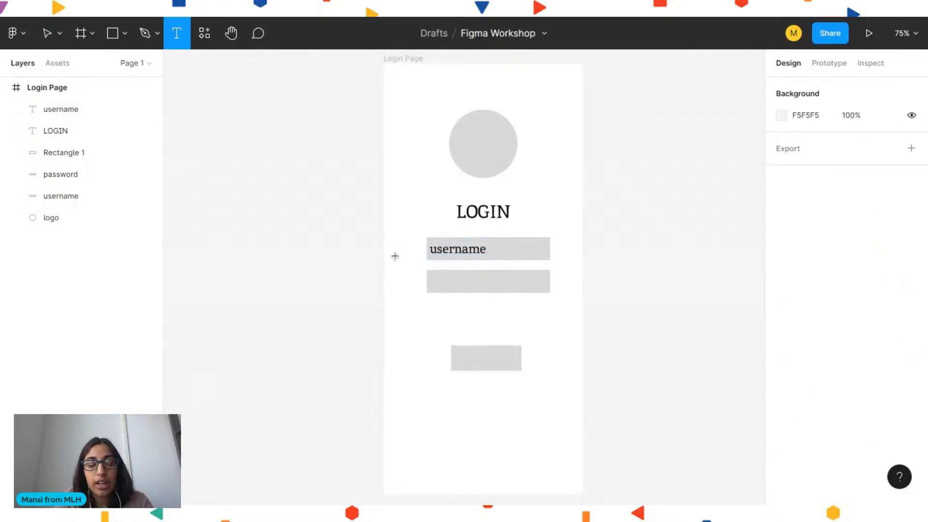
key("v")
key("t")
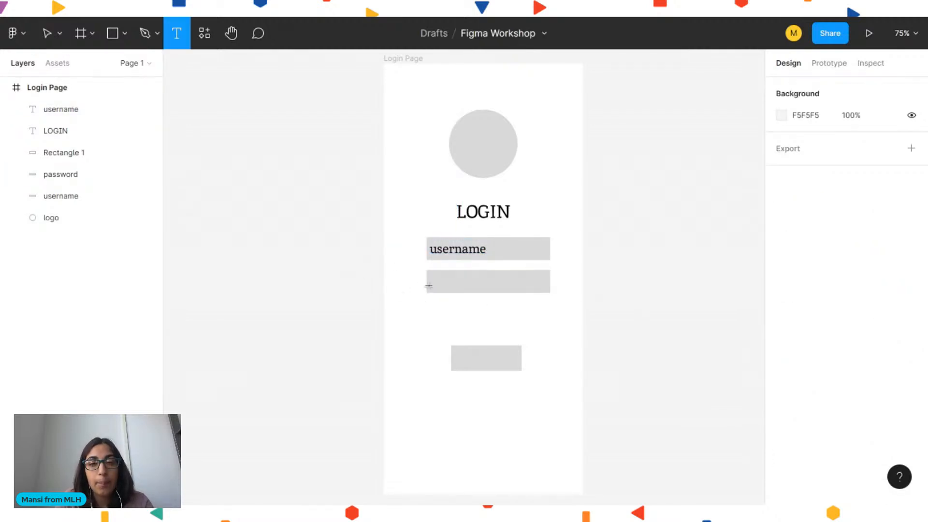
left_click(432, 280)
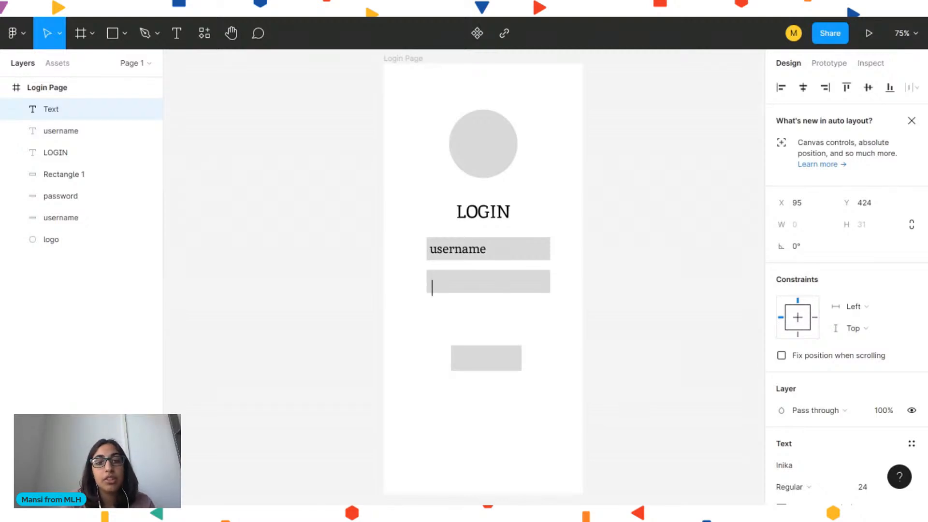
type("password")
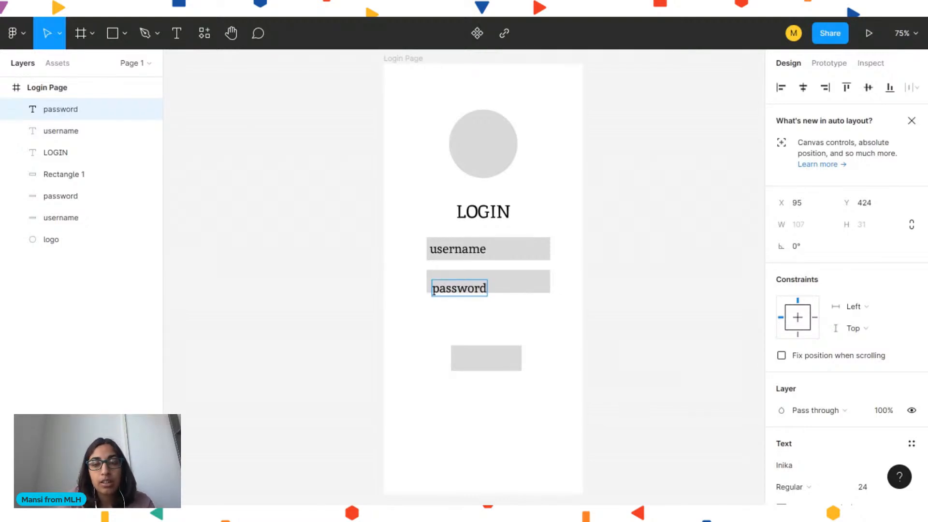
key("Escape")
left_click_drag(456, 291, 452, 284)
left_click(658, 274)
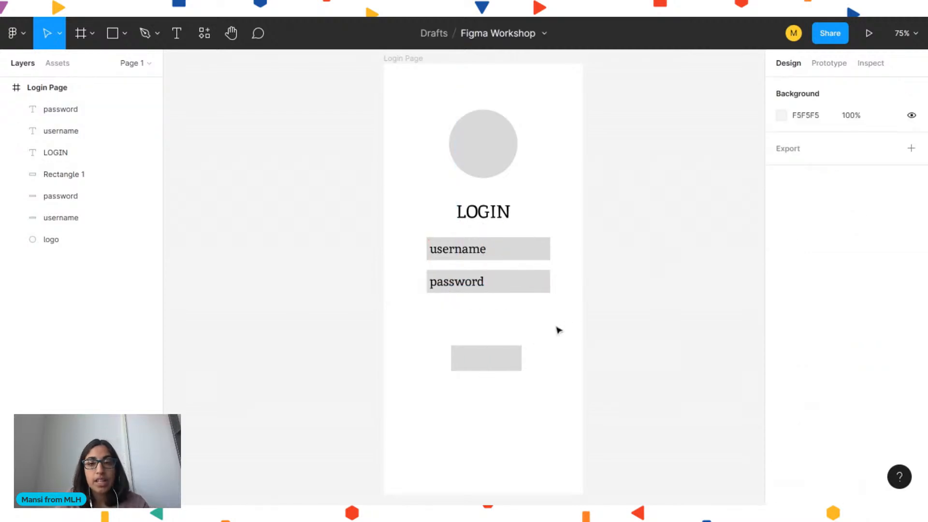
Add a "SUBMIT" text label on the button and position it over the button
key("t")
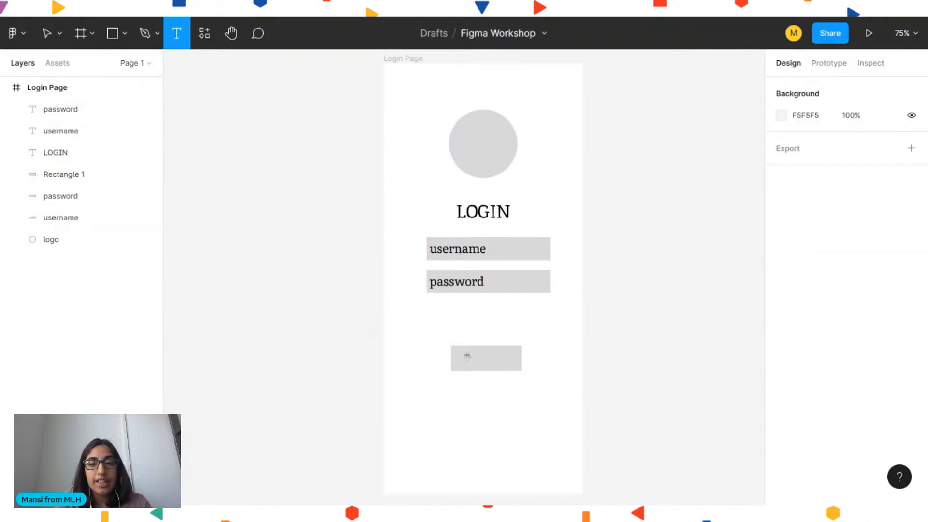
left_click(460, 359)
type("submit")
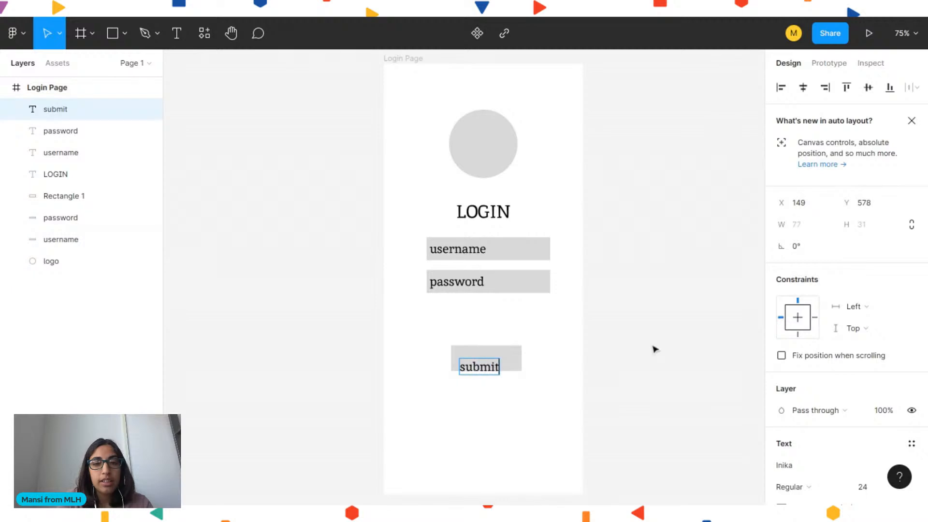
key("BackSpace")
key("BackSpace")
key("BackSpace")
key("BackSpace")
key("BackSpace")
key("BackSpace")
type("SUBMIT")
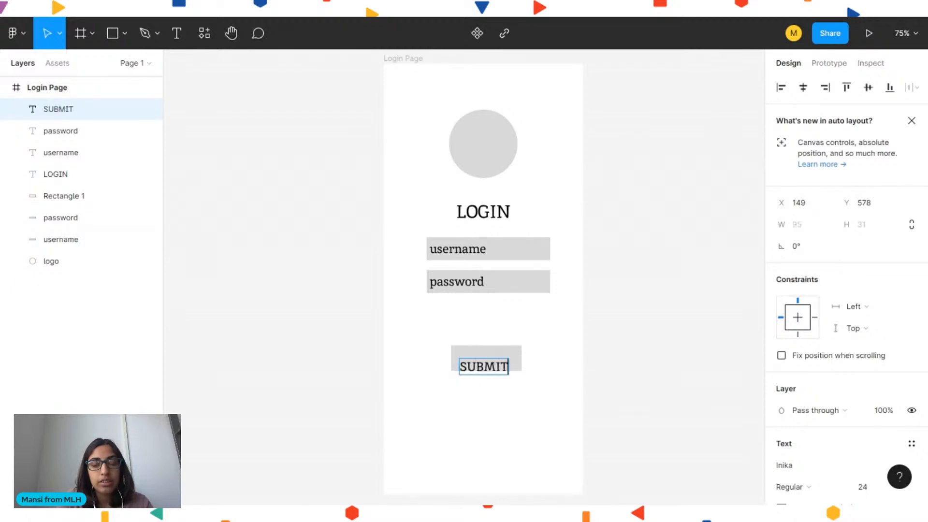
key("Escape")
left_click_drag(483, 373, 486, 366)
left_click(624, 362)
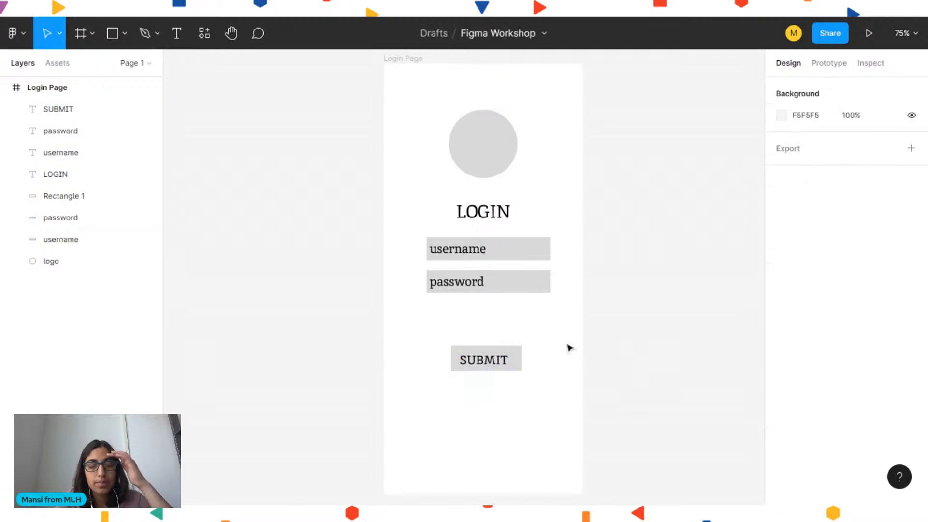
left_click(486, 362)
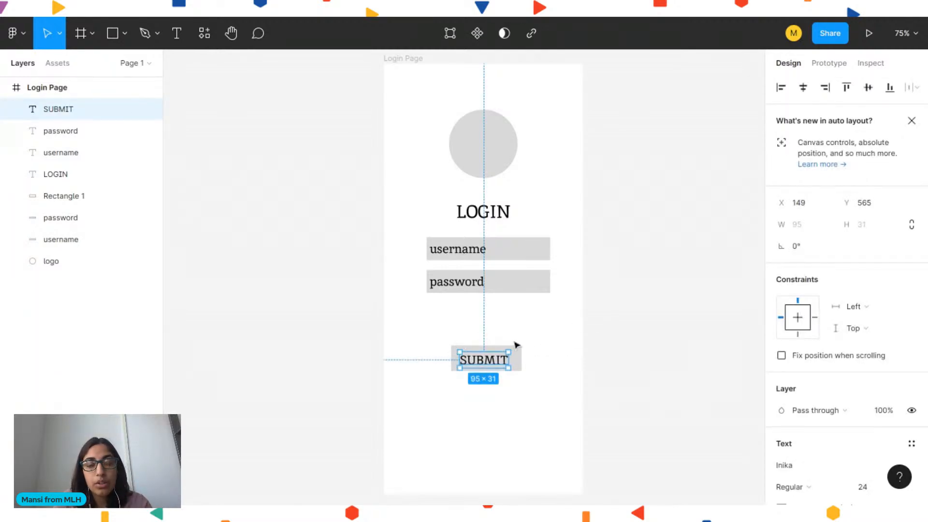
left_click_drag(493, 361, 494, 362)
left_click(607, 350)
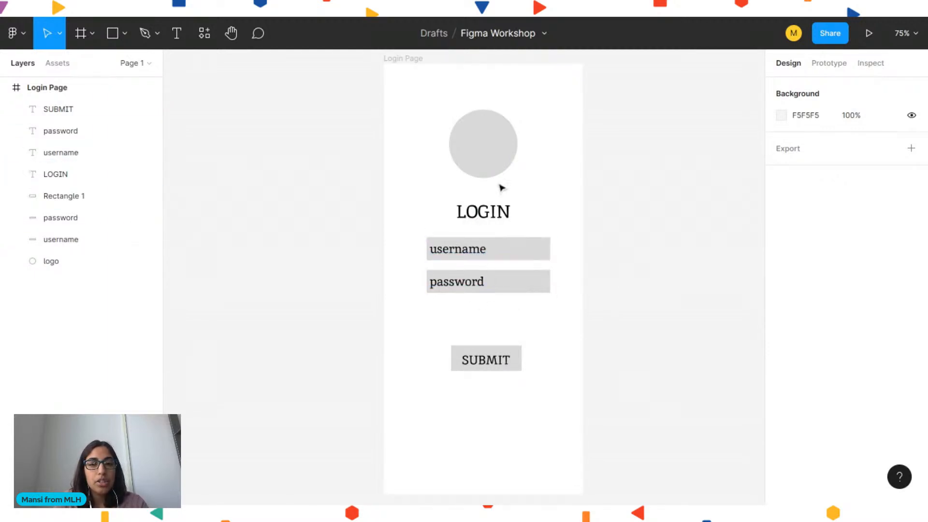
left_click(457, 252)
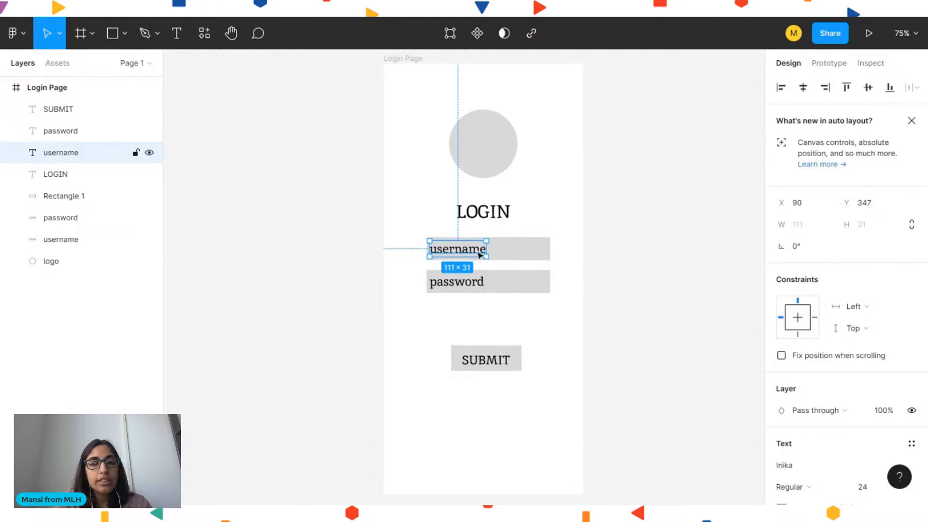
left_click_drag(457, 252, 458, 278)
key("ctrl+z")
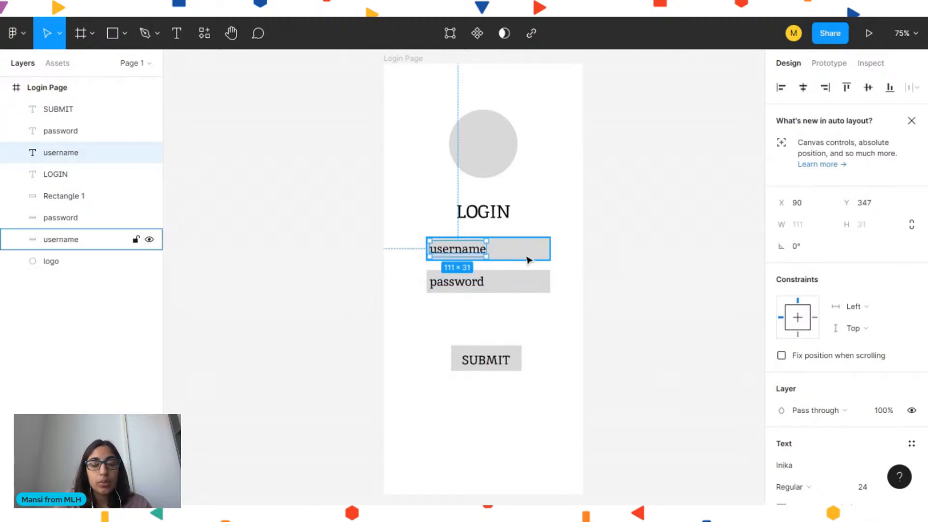
Group the username label together with its username field
left_click(527, 271)
left_click(636, 265)
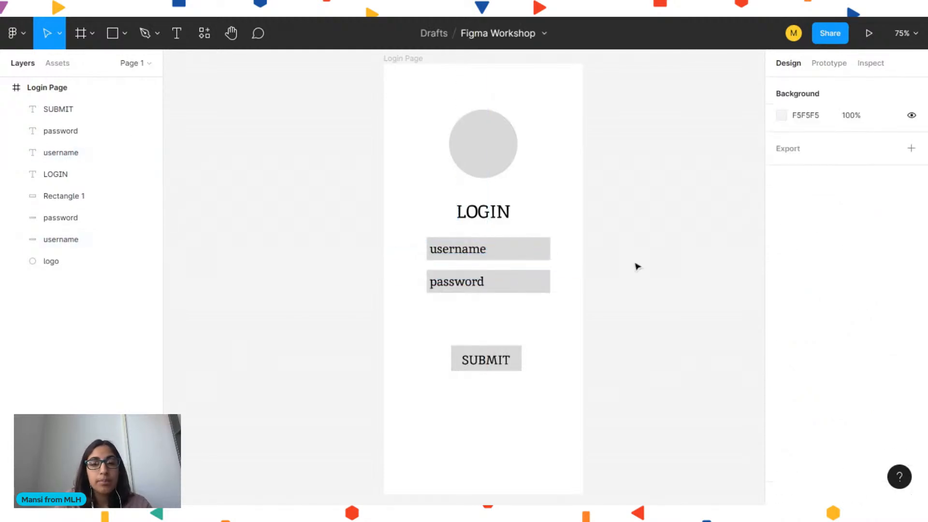
left_click(467, 258)
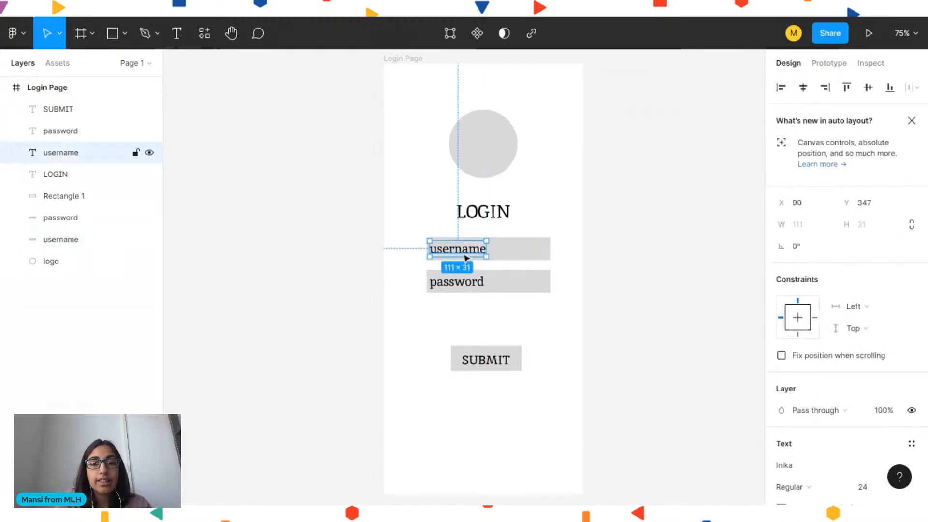
left_click(534, 257, "shift")
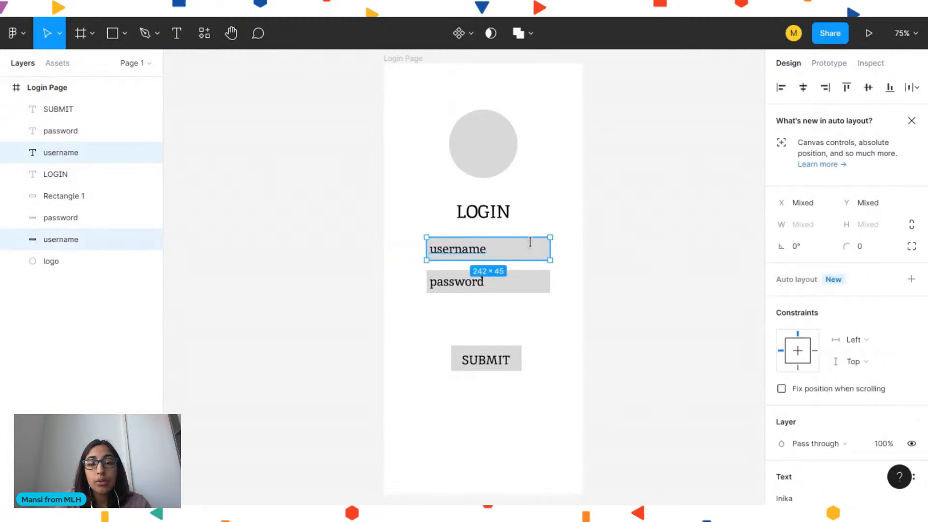
right_click(508, 245)
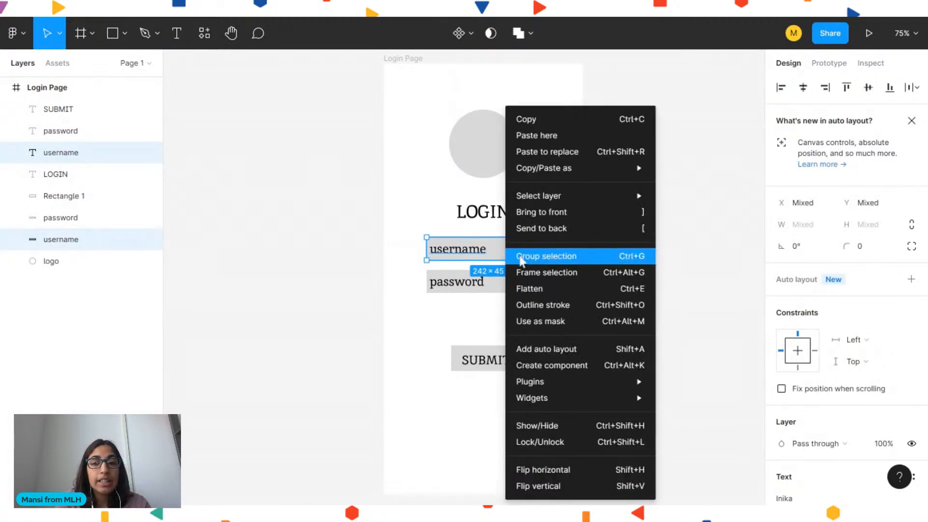
left_click(521, 257)
left_click_drag(498, 256, 488, 303)
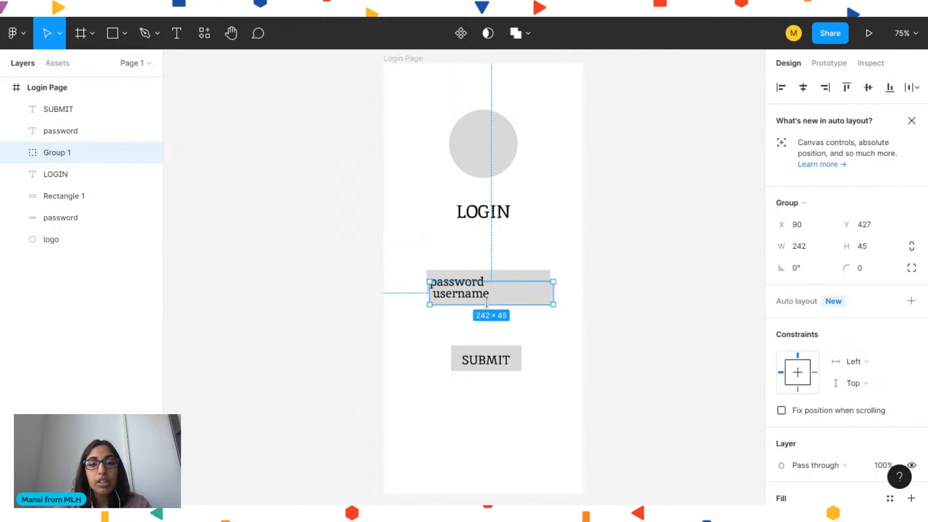
key("Delete")
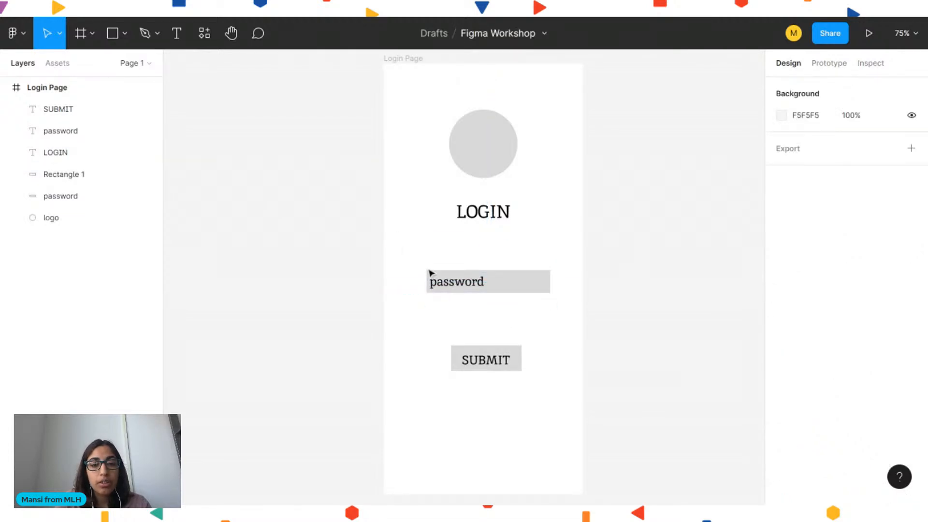
key("ctrl+z")
key("ctrl+z")
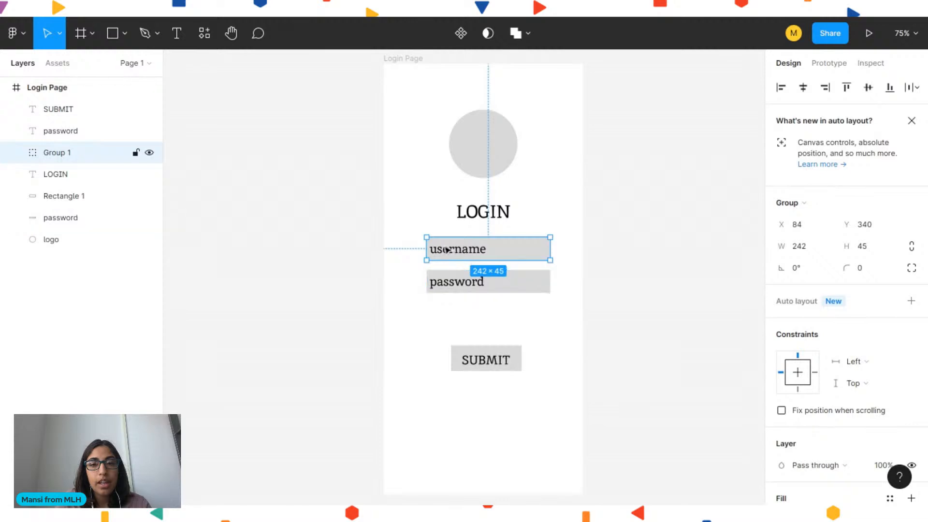
Nudge the password label and field slightly upward and group them together
left_click(15, 153)
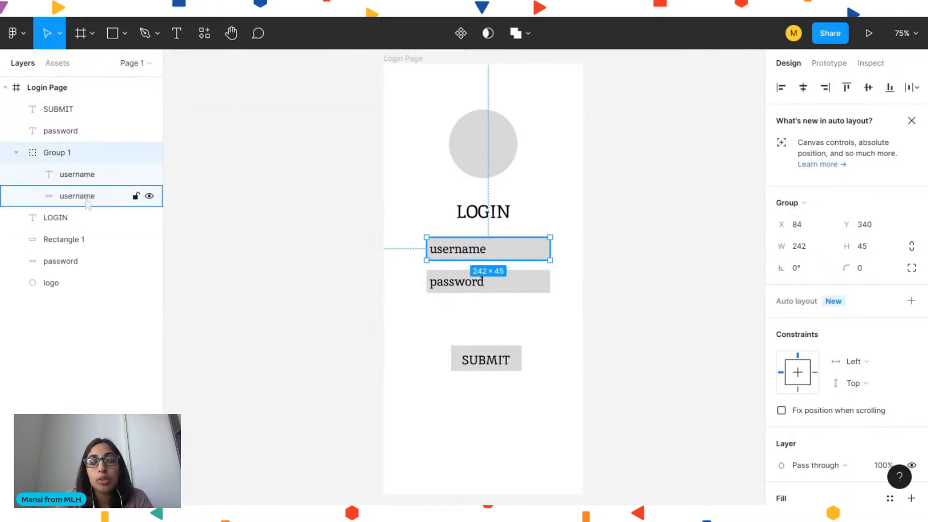
left_click(596, 213)
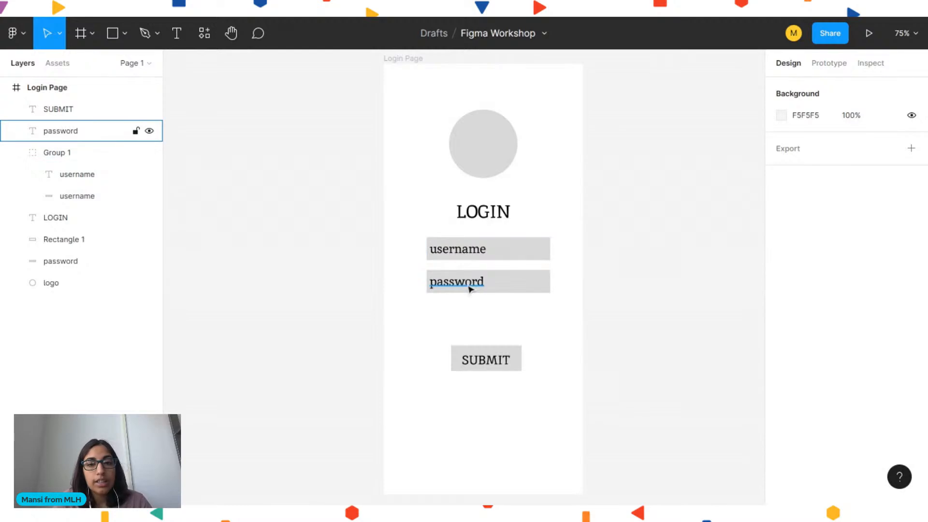
left_click(470, 288)
left_click(501, 286, "shift")
left_click_drag(505, 292, 489, 288)
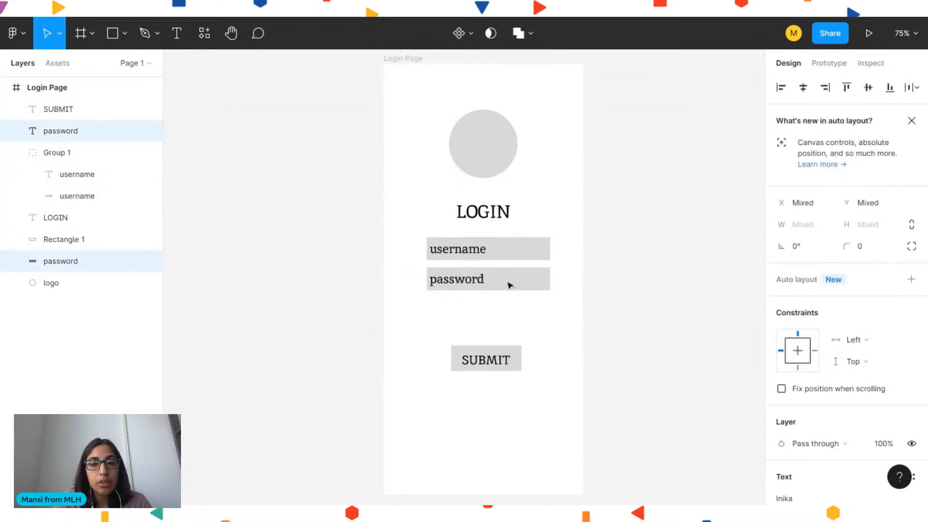
left_click(473, 288)
left_click(513, 285, "shift")
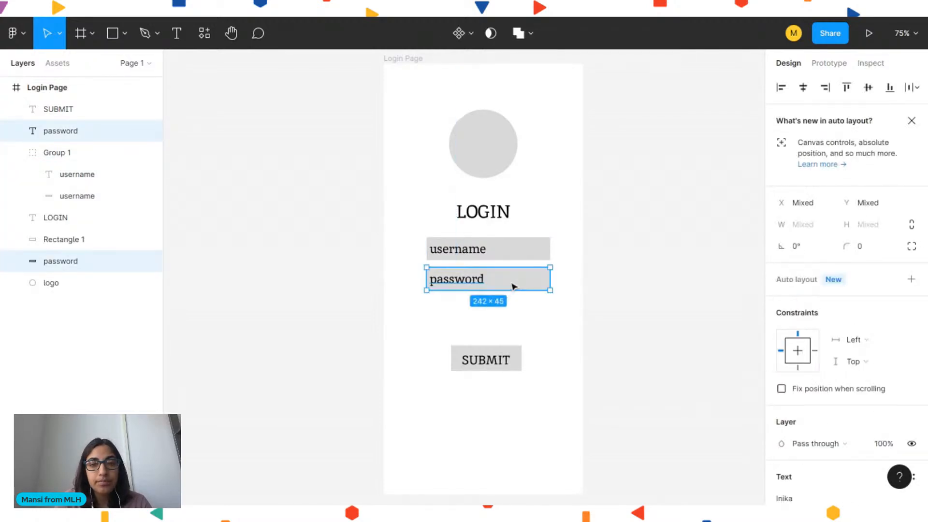
right_click(513, 287)
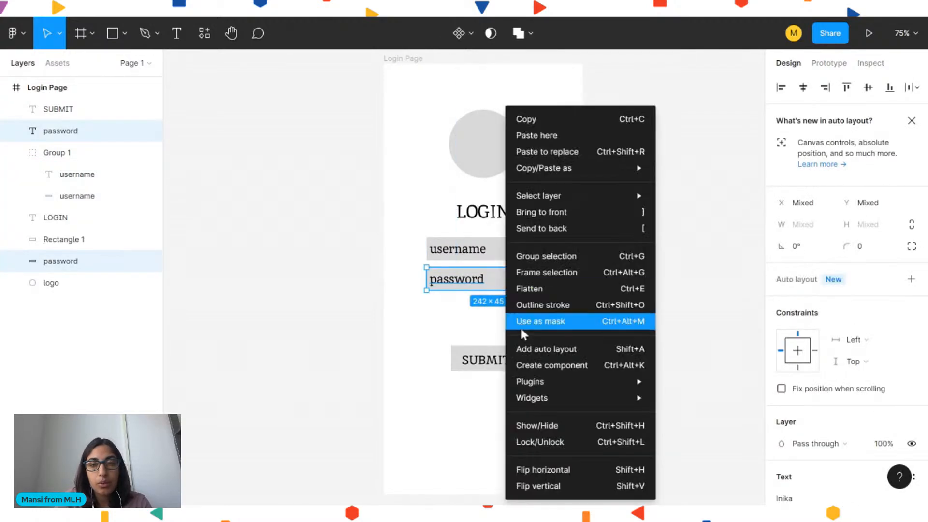
left_click(529, 255)
Center the SUBMIT label horizontally and vertically on the button and group them
left_click(479, 360)
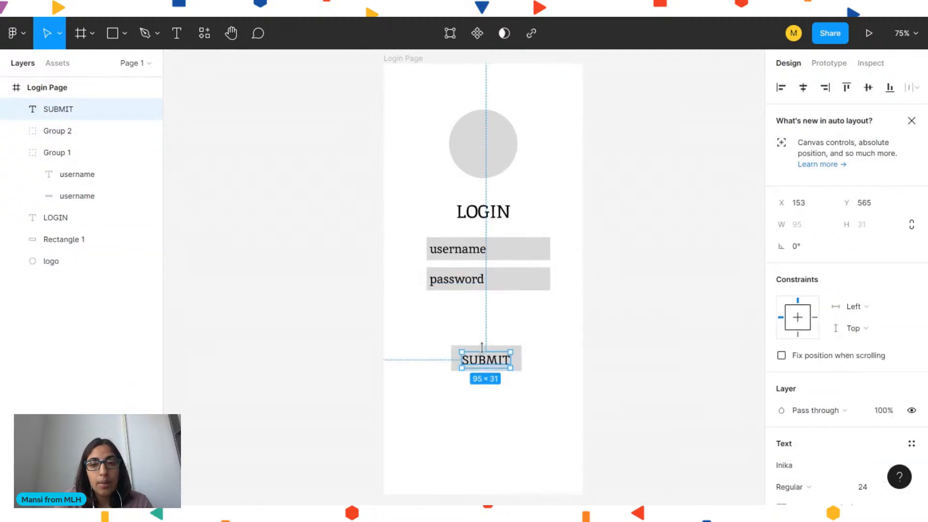
left_click_drag(492, 364, 475, 364)
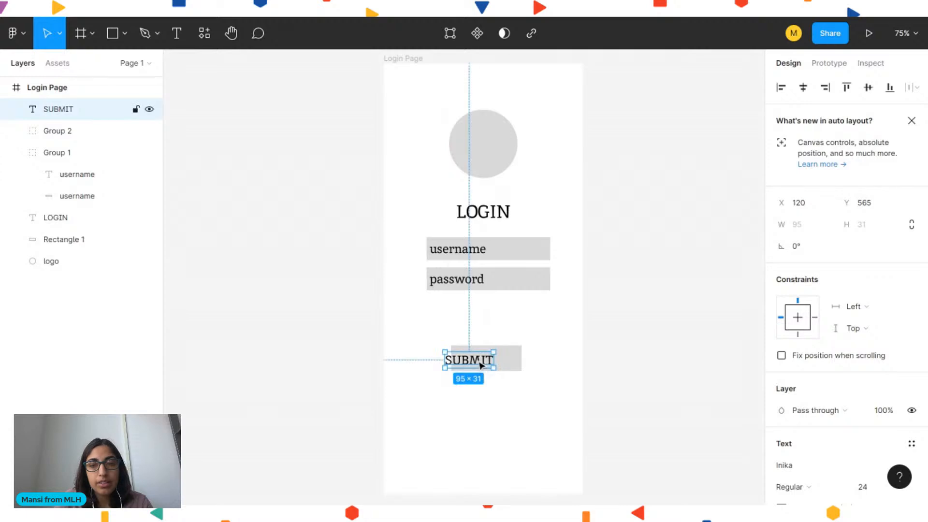
left_click(510, 366, "shift")
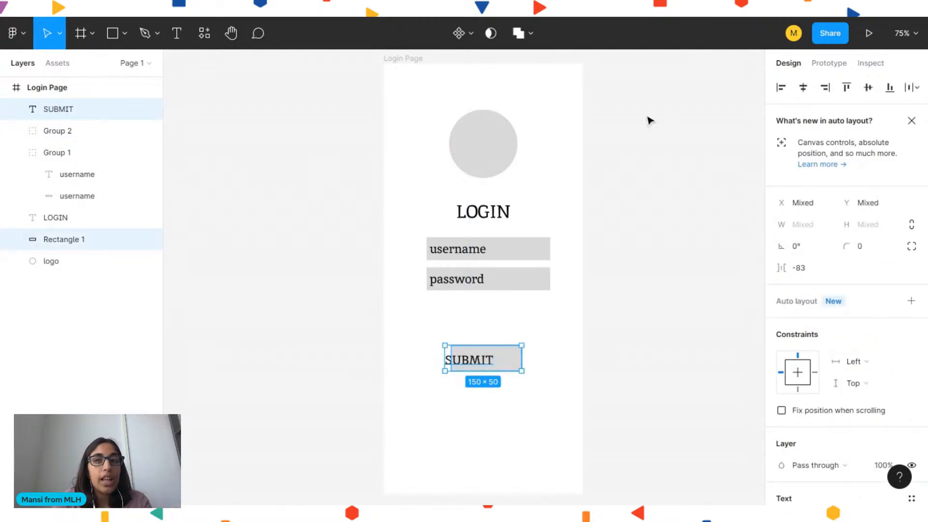
left_click(806, 90)
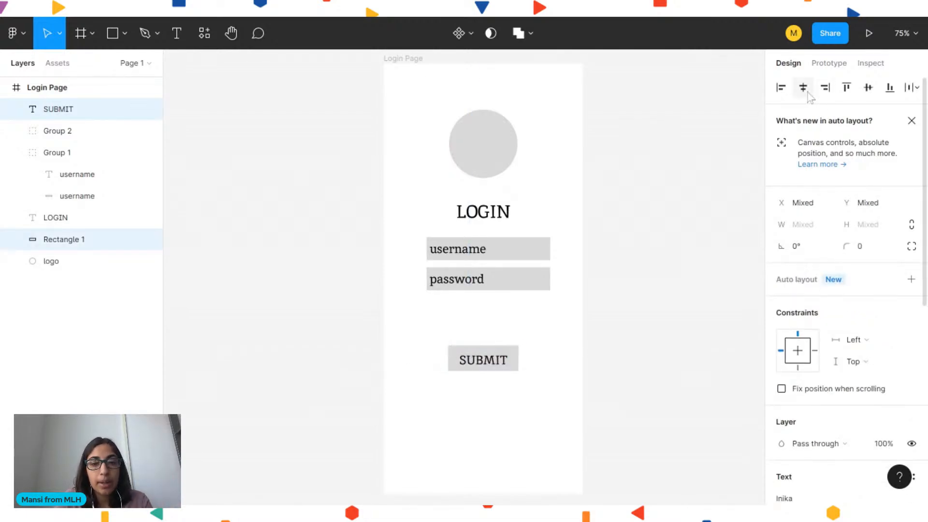
left_click(868, 88)
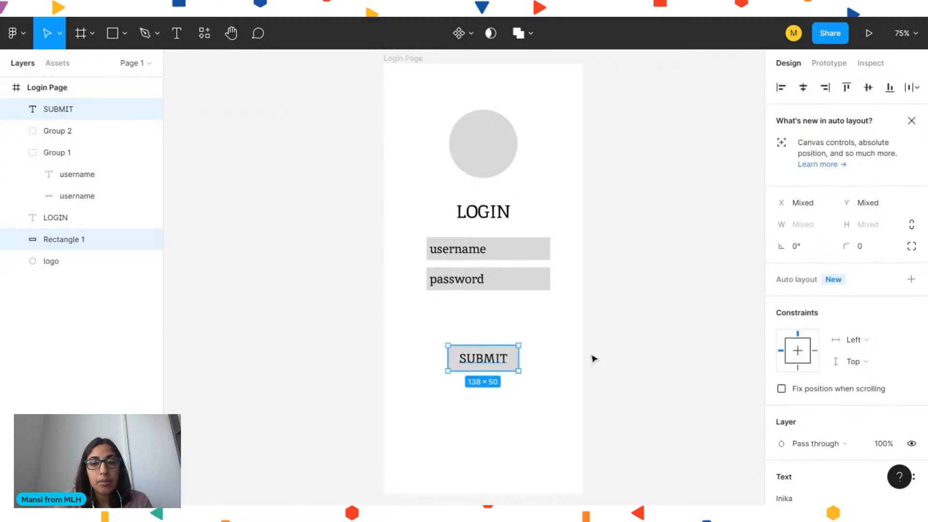
right_click(476, 362)
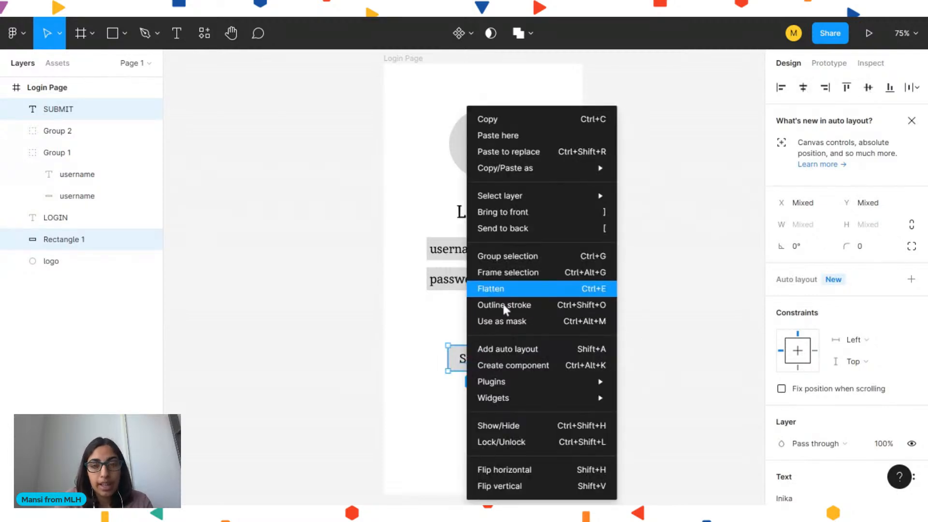
left_click(495, 255)
left_click(586, 379)
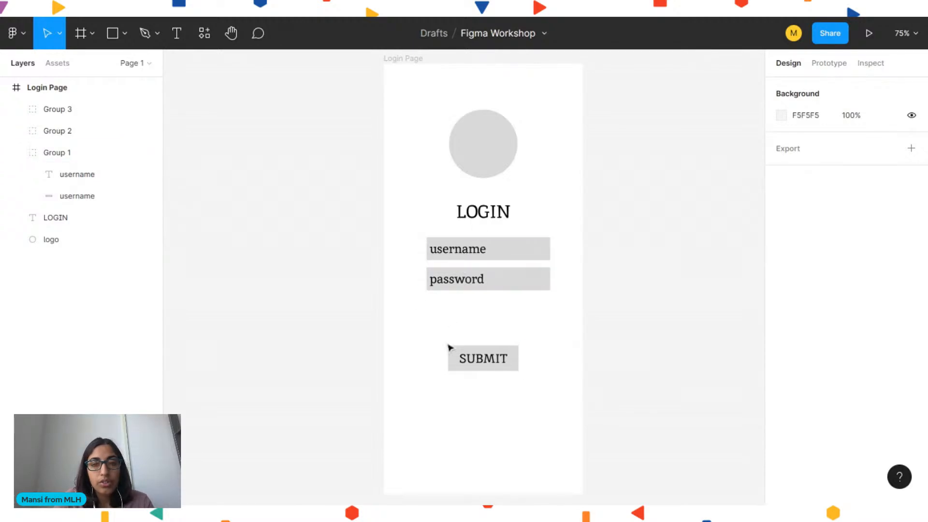
Move the password and username field groups lower, leaving more space below the LOGIN heading
left_click_drag(447, 283, 447, 296)
left_click_drag(449, 251, 458, 270)
left_click(608, 261)
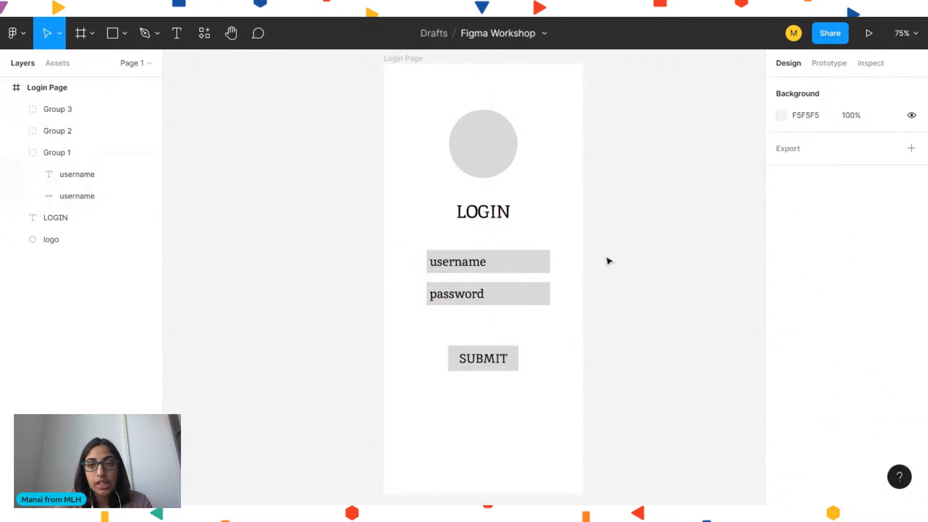
Add a letter "F" text inside the logo circle
left_click(485, 138)
left_click(605, 172)
key("t")
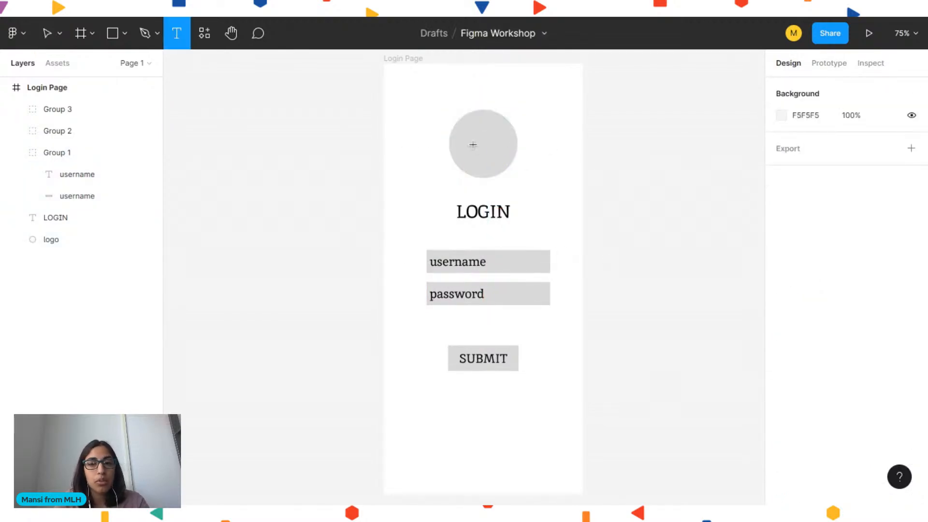
left_click(472, 144)
type("F")
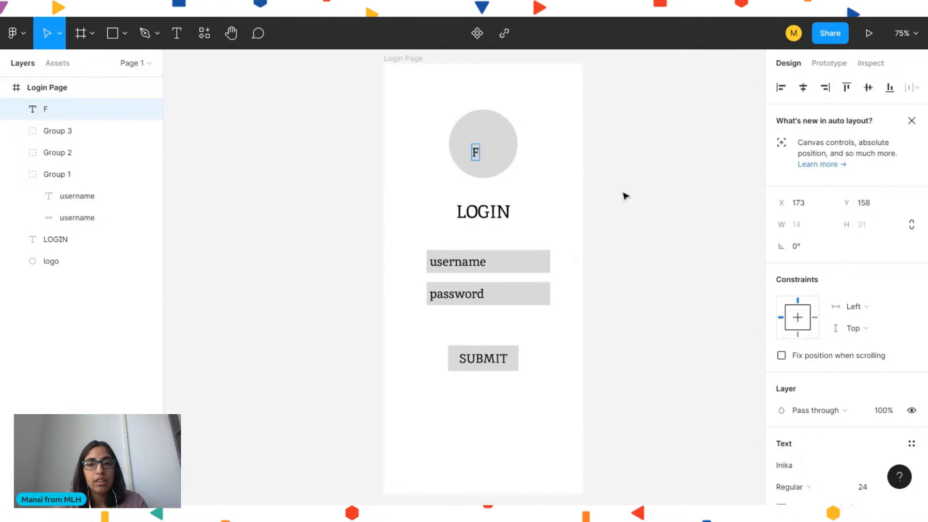
key("Escape")
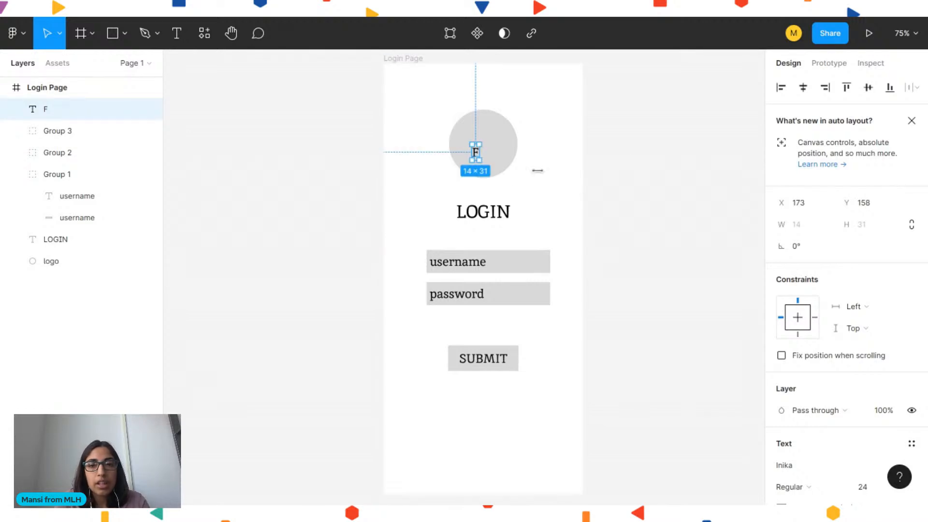
Set the F's font size to 70 and center it within the logo circle
scroll(867, 456, "down", 3)
left_click(873, 368)
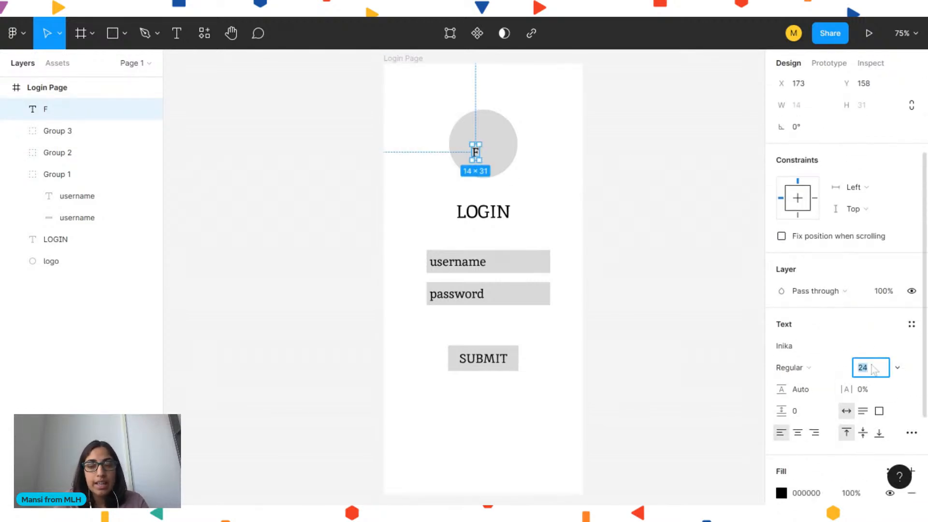
key("Return")
type("70")
key("Return")
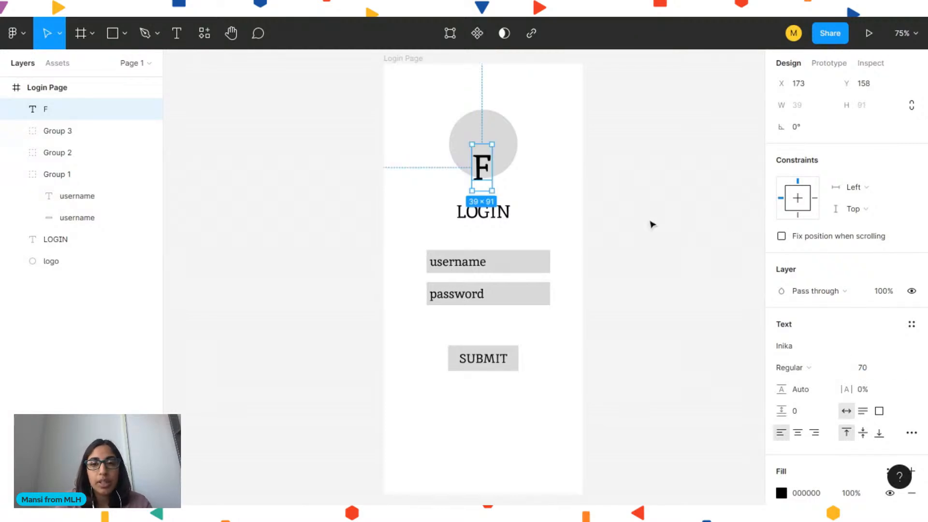
left_click(651, 221)
left_click_drag(482, 186, 486, 144)
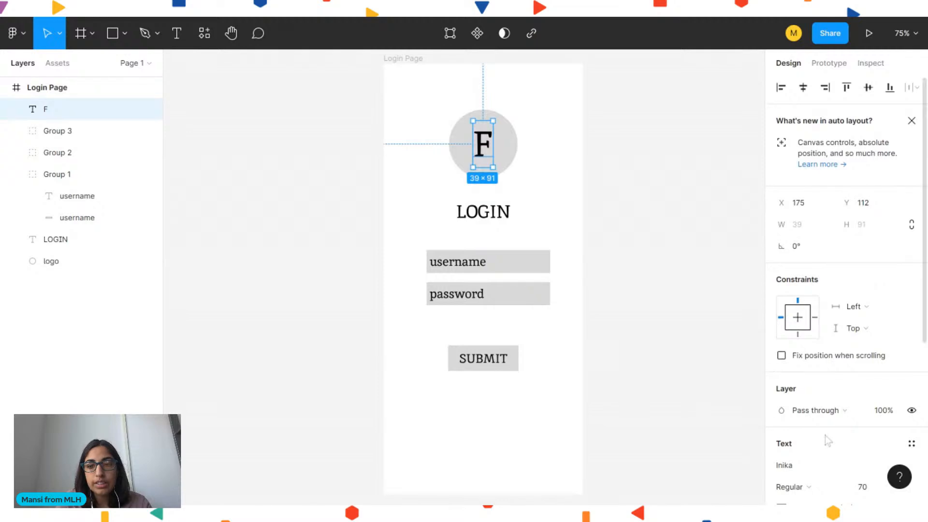
Change the F's font to Ingrid Darling
scroll(797, 372, "down", 2)
left_click(796, 380)
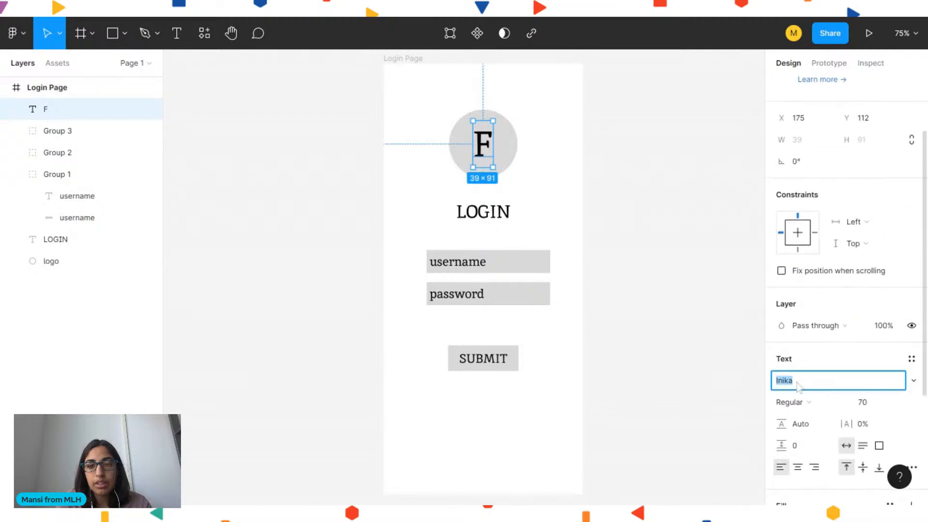
left_click(915, 381)
scroll(827, 175, "down", 3)
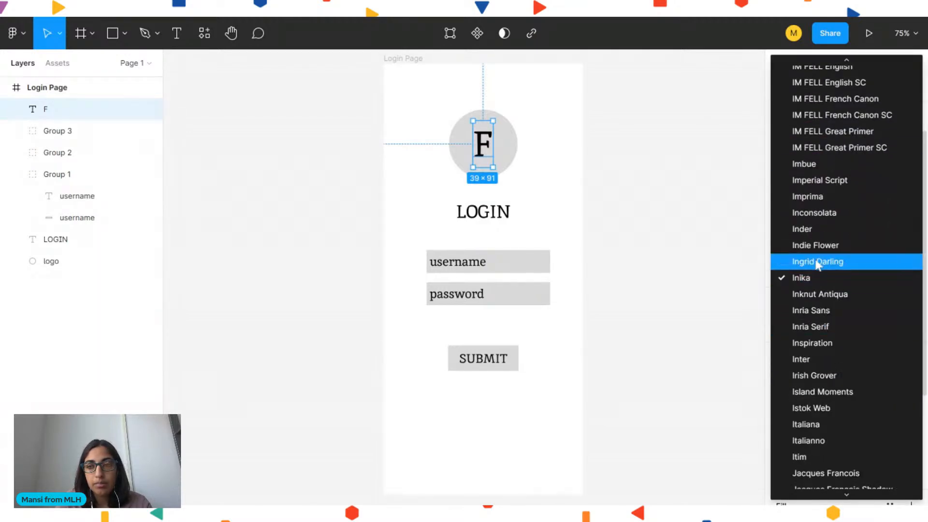
left_click(819, 265)
Re-center the F within the logo circle horizontally and vertically
left_click_drag(482, 145, 482, 152)
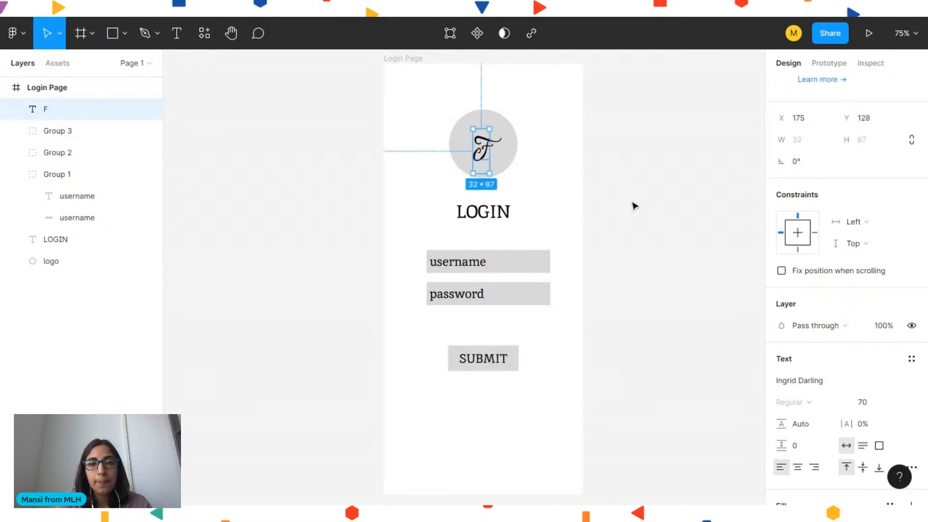
left_click(570, 158)
left_click(532, 159)
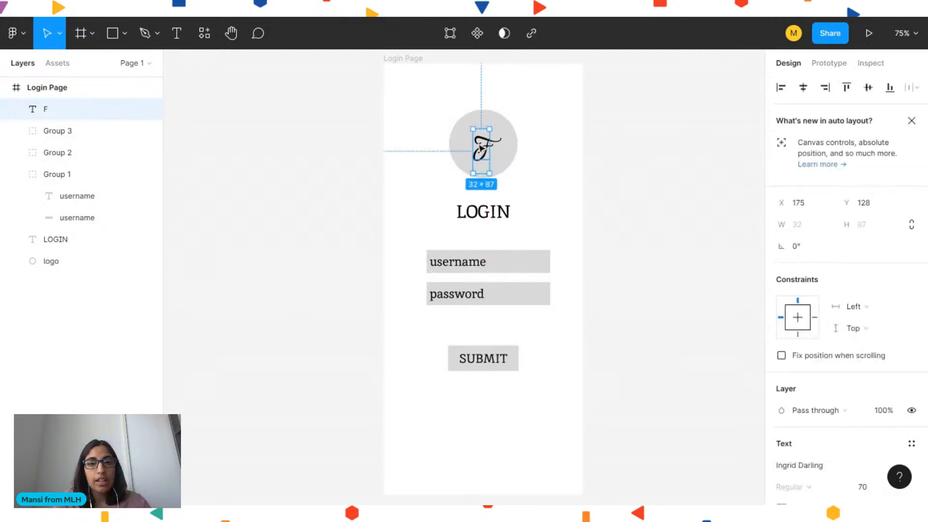
left_click(466, 141, "shift")
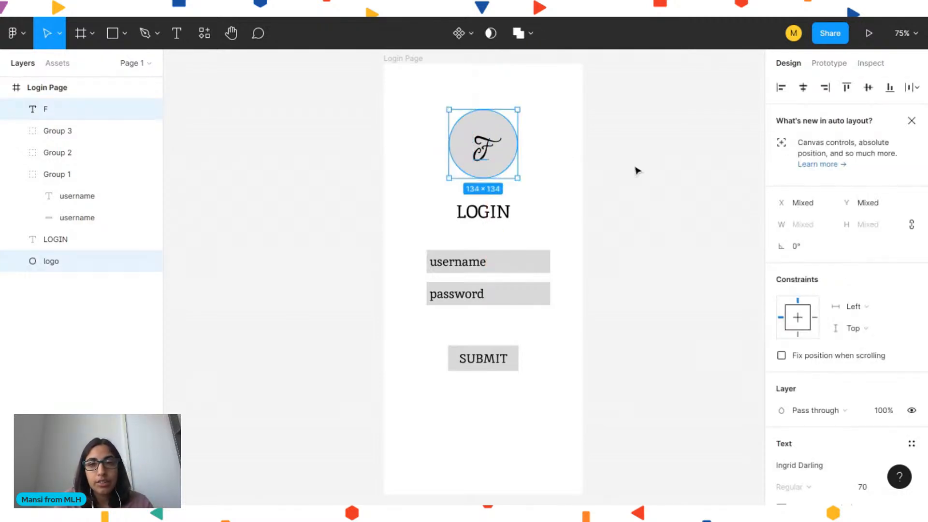
left_click(803, 87)
left_click(869, 88)
left_click(622, 164)
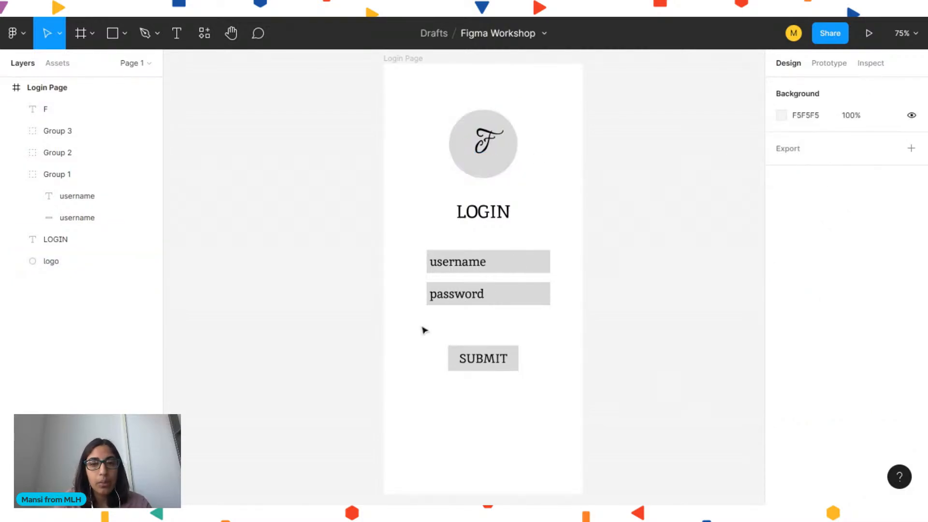
Try adding a stroke of width 4 to the logo circle, then remove the stroke
scroll(615, 325, "down", 1)
scroll(600, 333, "up", 1)
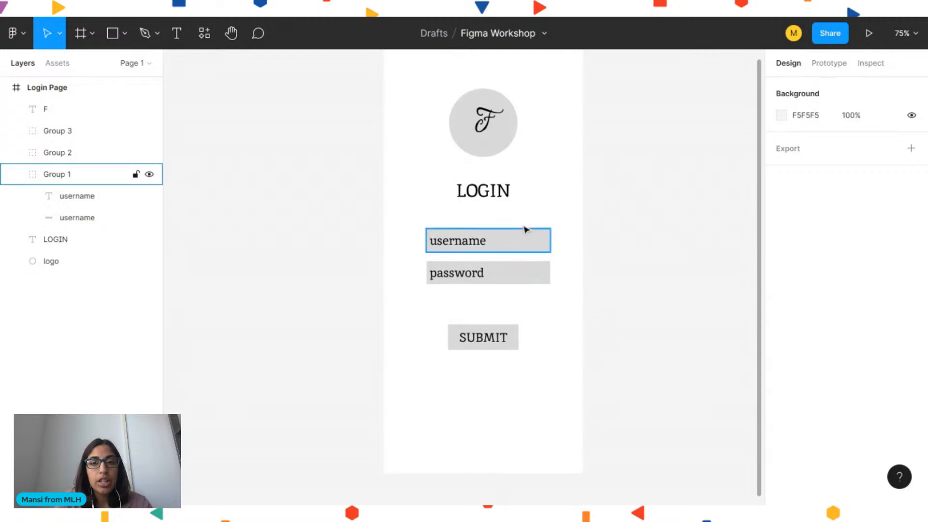
left_click(489, 153)
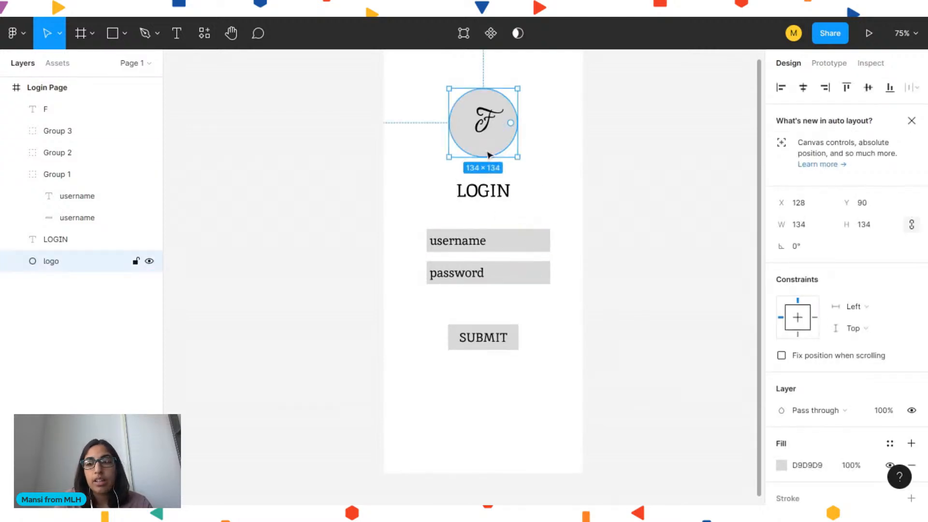
scroll(852, 341, "down", 3)
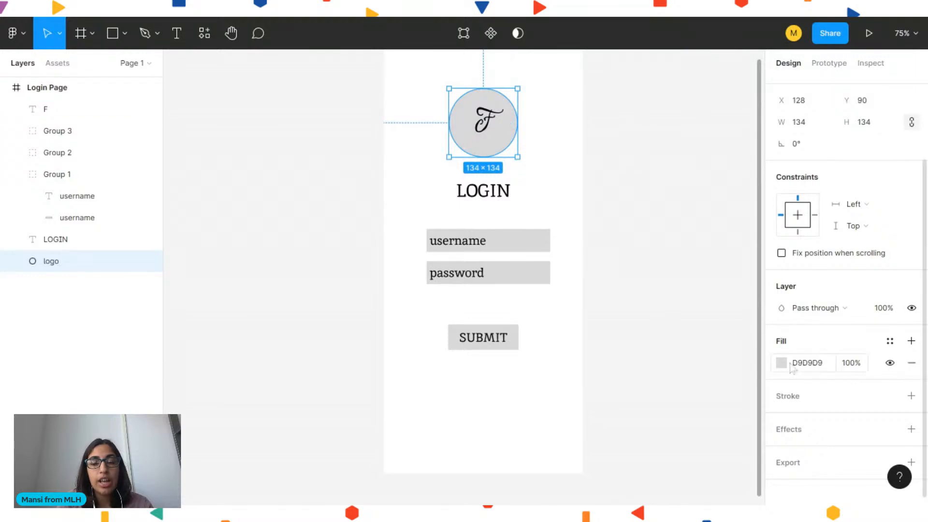
left_click(796, 392)
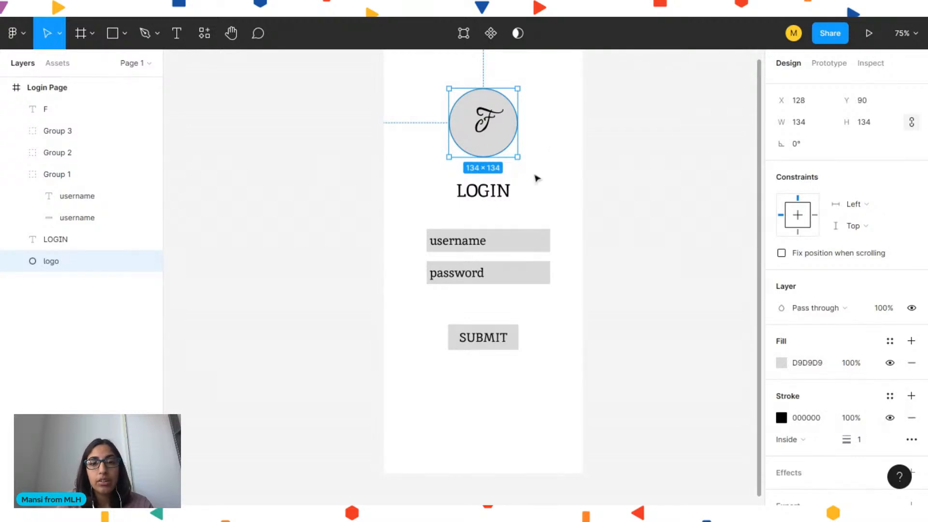
left_click(863, 442)
key("Up")
key("Up")
key("Up")
key("Up")
key("Up")
key("Up")
key("Up")
key("Up")
key("Up")
key("Up")
key("Down")
key("Down")
key("Down")
key("Down")
key("Down")
key("Down")
key("Down")
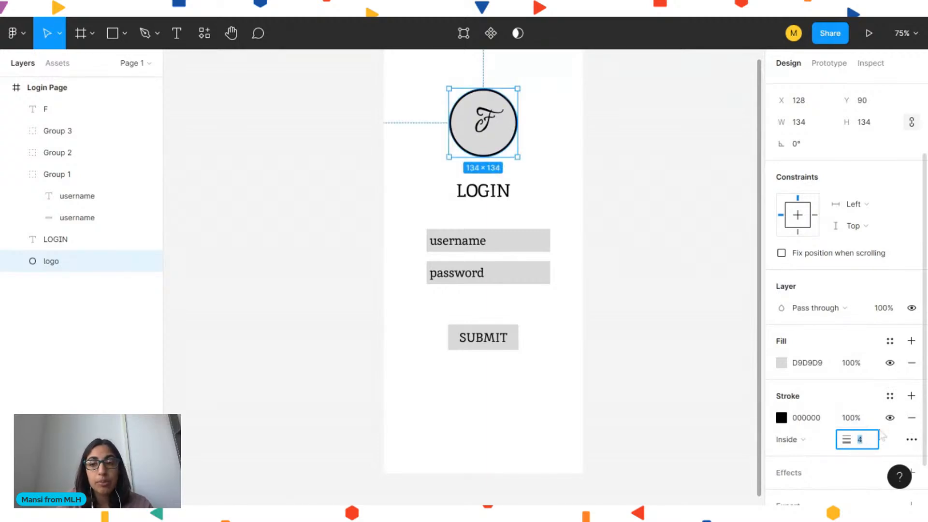
left_click(889, 417)
left_click(912, 417)
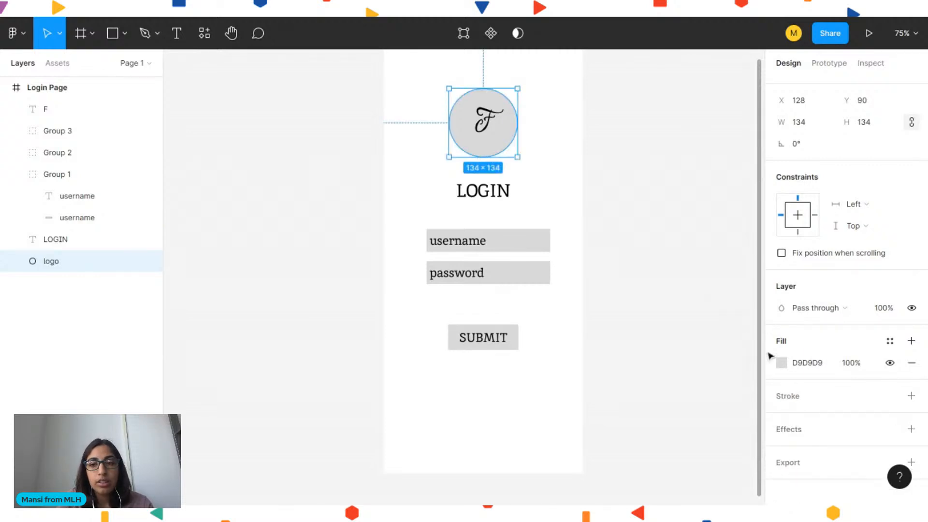
Fill the logo circle with a purple colour
left_click(781, 362)
left_click(720, 345)
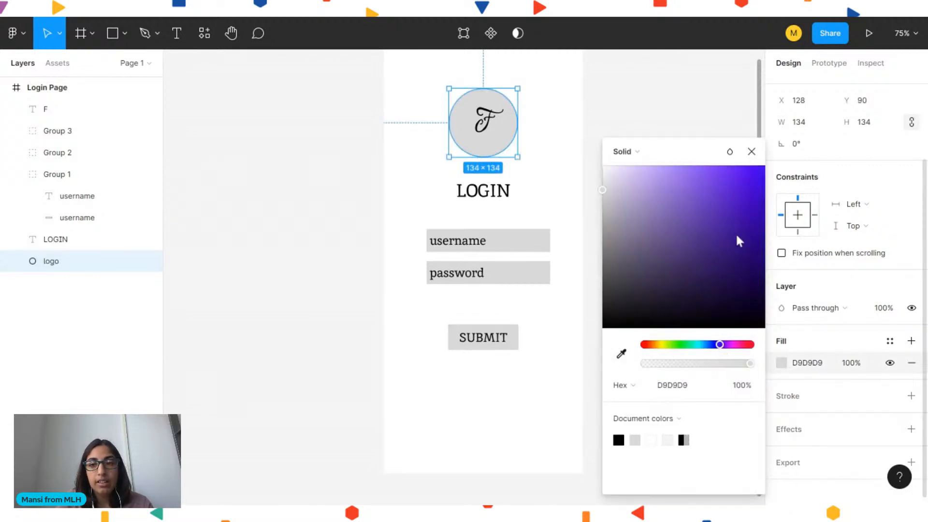
left_click(750, 216)
left_click(728, 189)
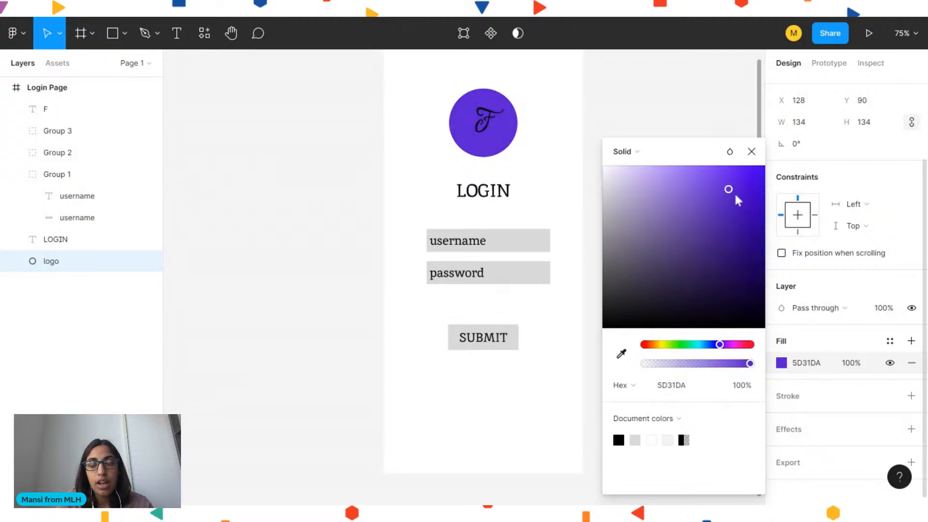
left_click(746, 222)
left_click(569, 141)
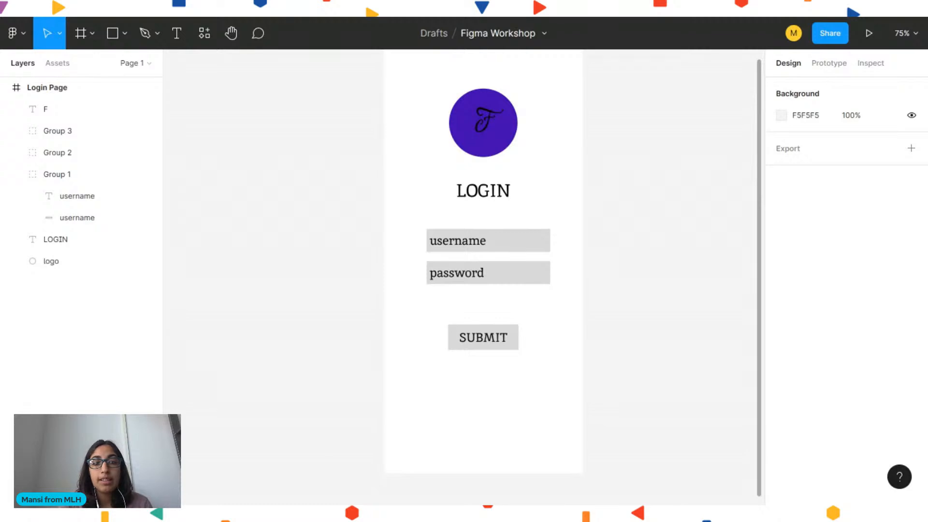
Set the F's fill colour to white FFFFFF
left_click(485, 133)
scroll(794, 399, "down", 4)
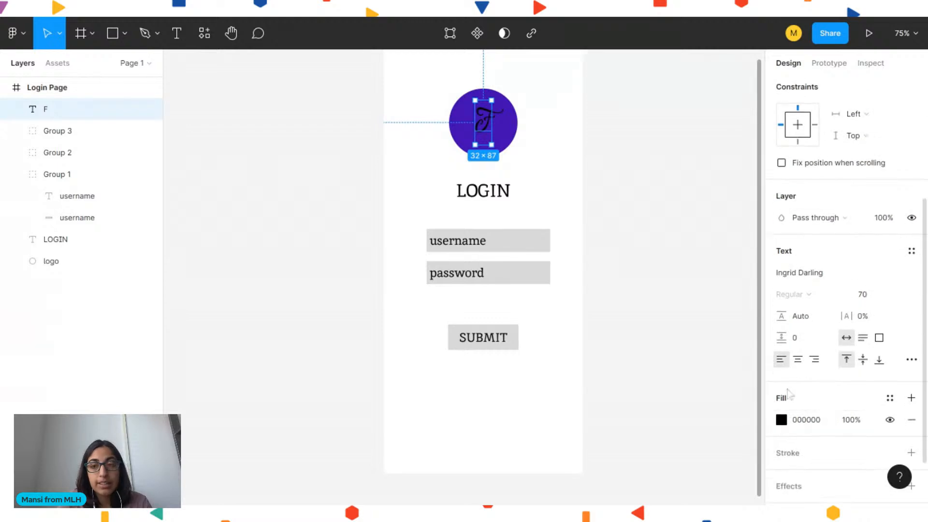
left_click(785, 420)
left_click_drag(722, 287, 590, 166)
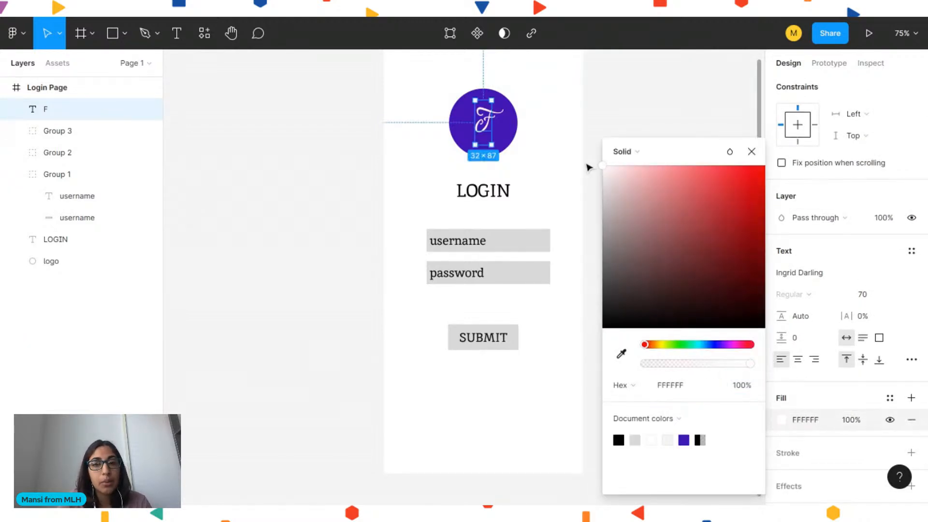
left_click(587, 88)
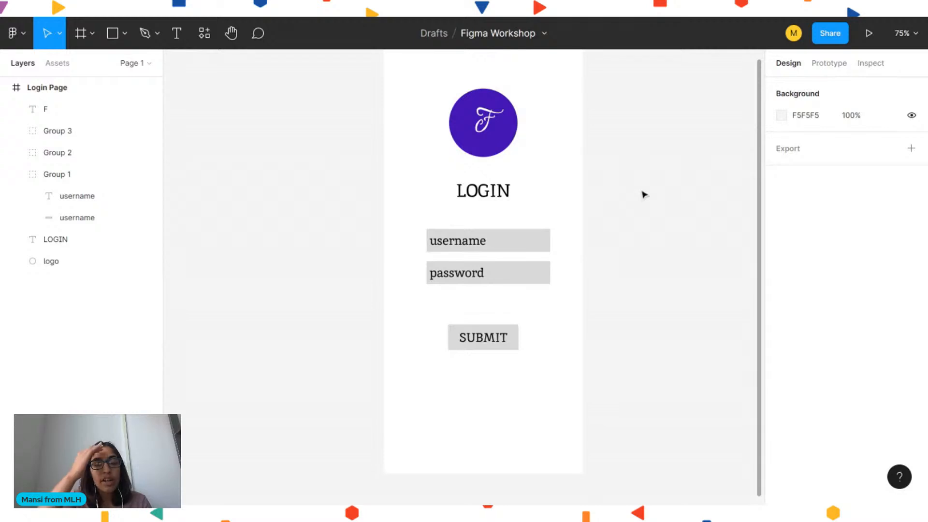
left_click(484, 122)
left_click_drag(485, 121, 592, 143)
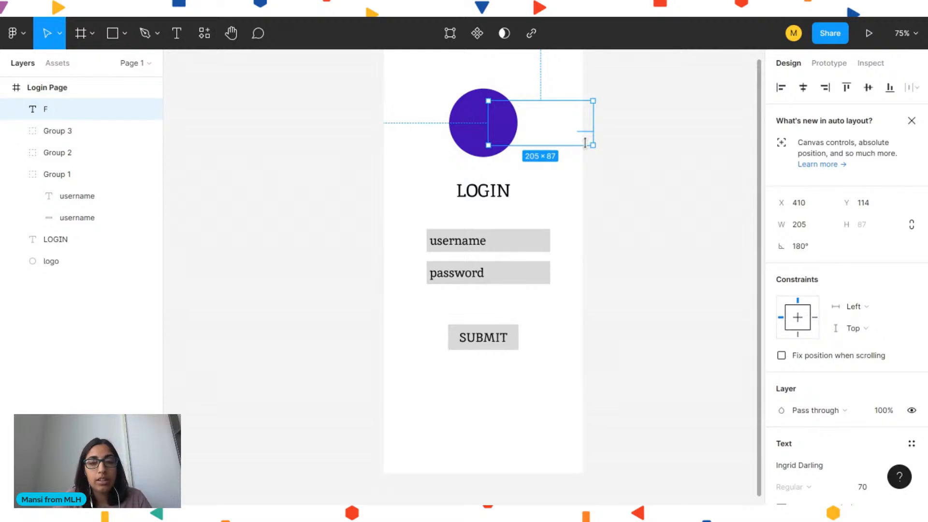
left_click(666, 135)
key("ctrl+z")
key("ctrl+z")
left_click(624, 143)
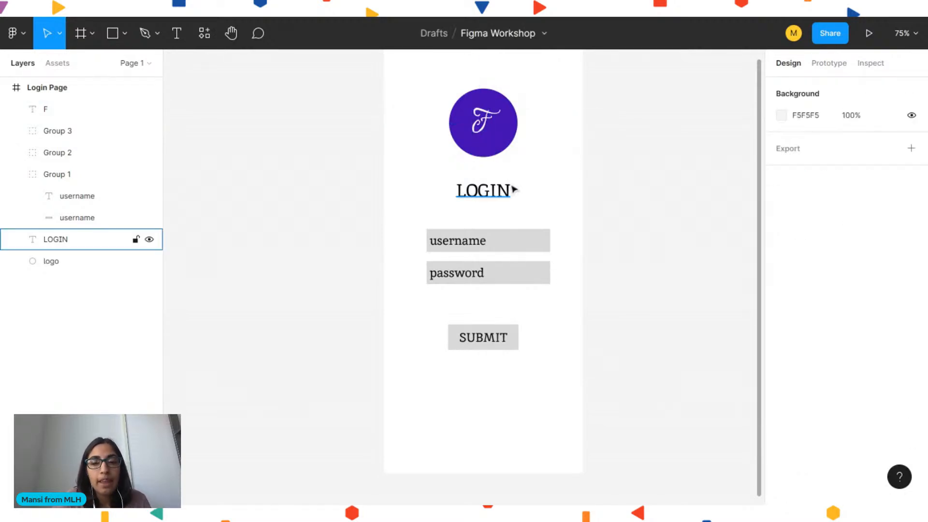
Change the logo circle's fill colour to blue 1929B7
left_click(498, 145)
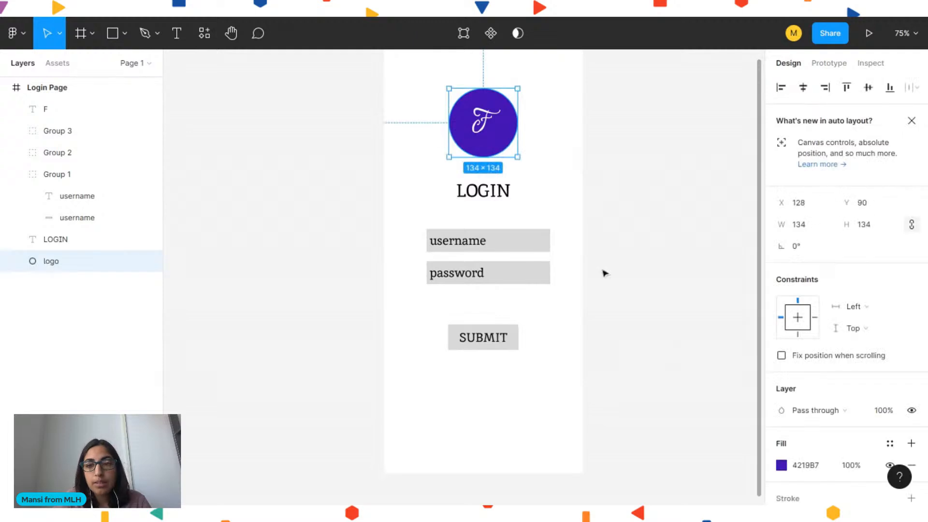
left_click(781, 464)
left_click_drag(720, 345, 715, 347)
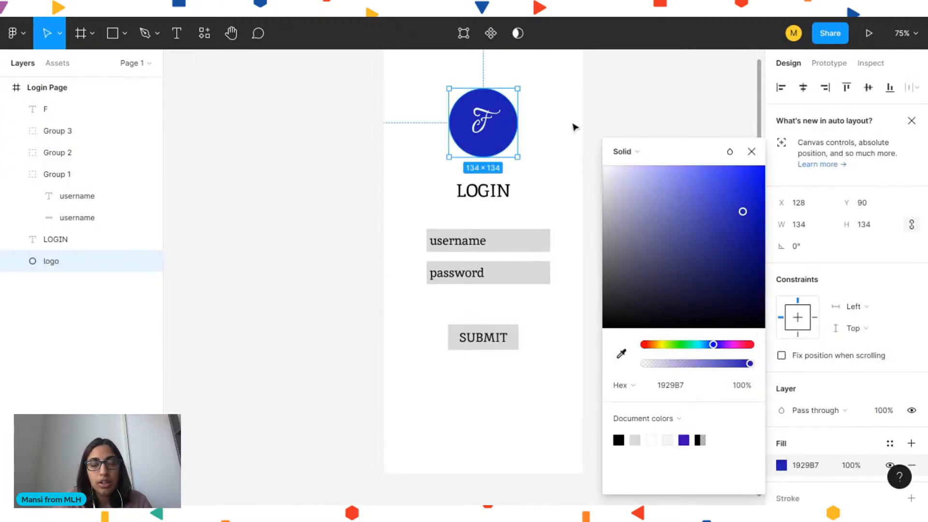
left_click(541, 194)
left_click(519, 246)
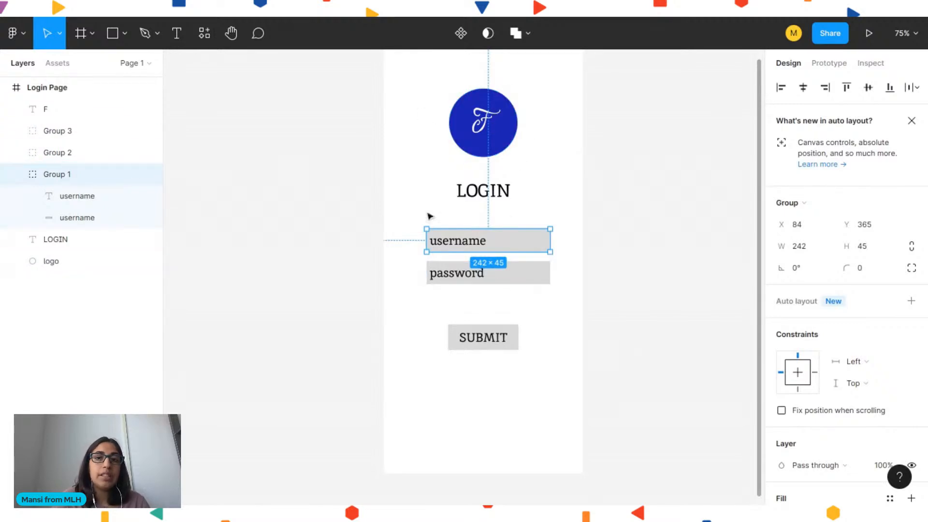
Apply the logo's blue 1929B7 to the SUBMIT button group with the eyedropper
left_click(459, 338)
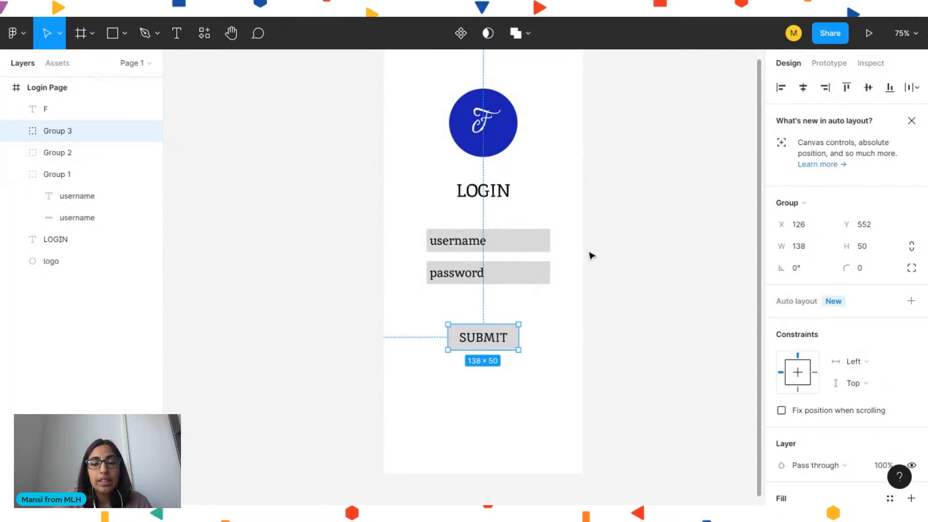
left_click(513, 135)
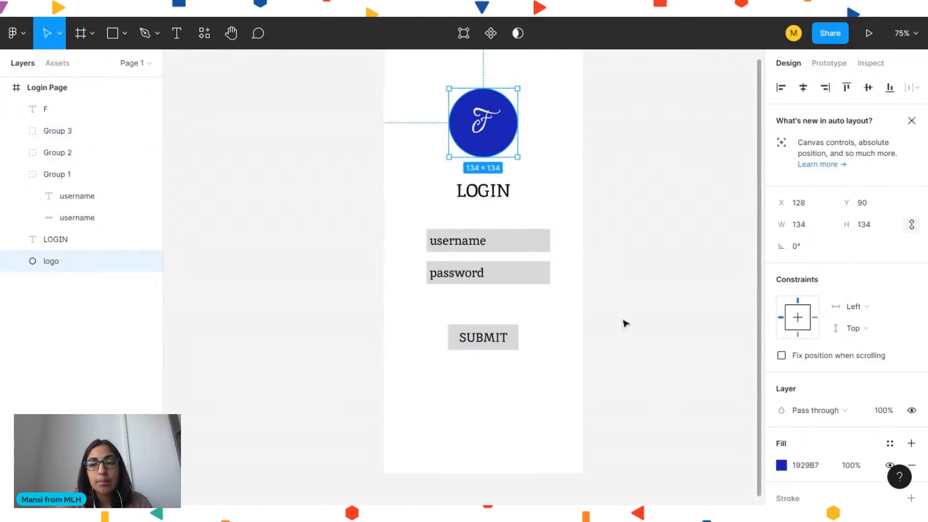
scroll(817, 402, "down", 2)
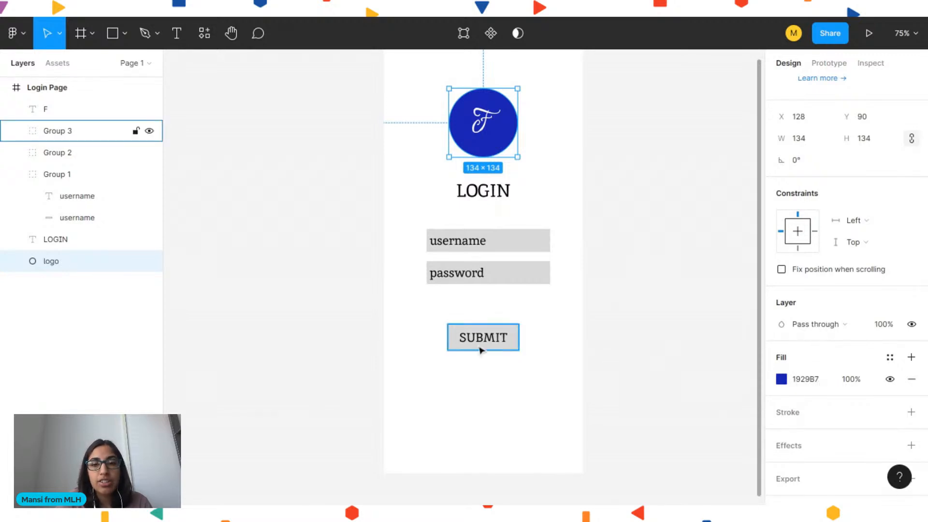
left_click(460, 348)
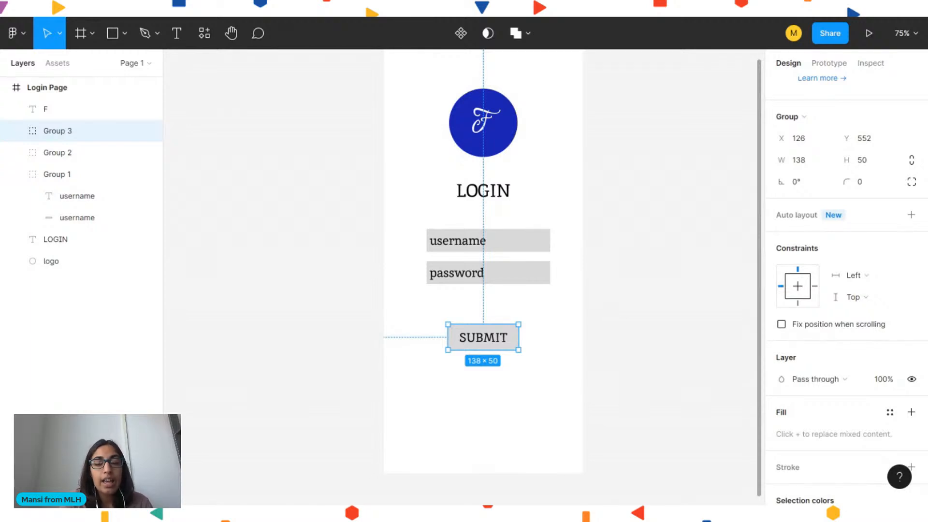
key("i")
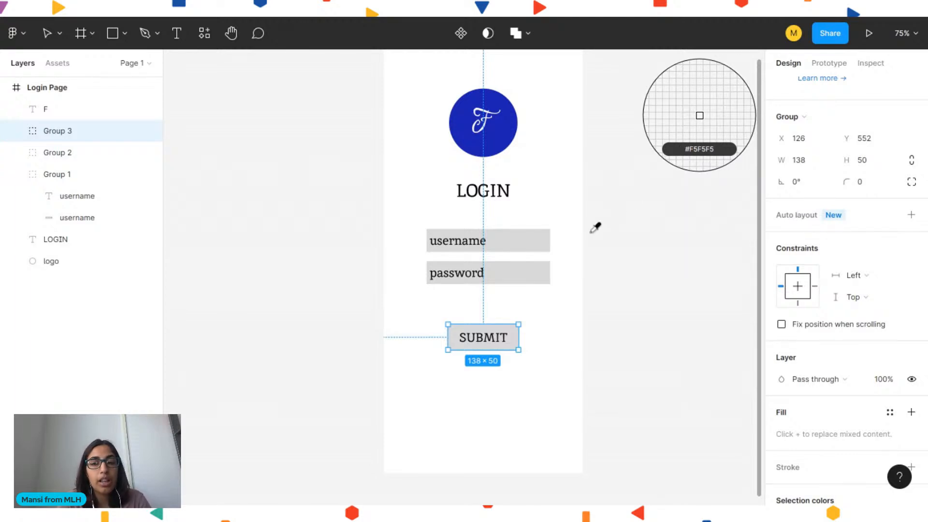
left_click(502, 134)
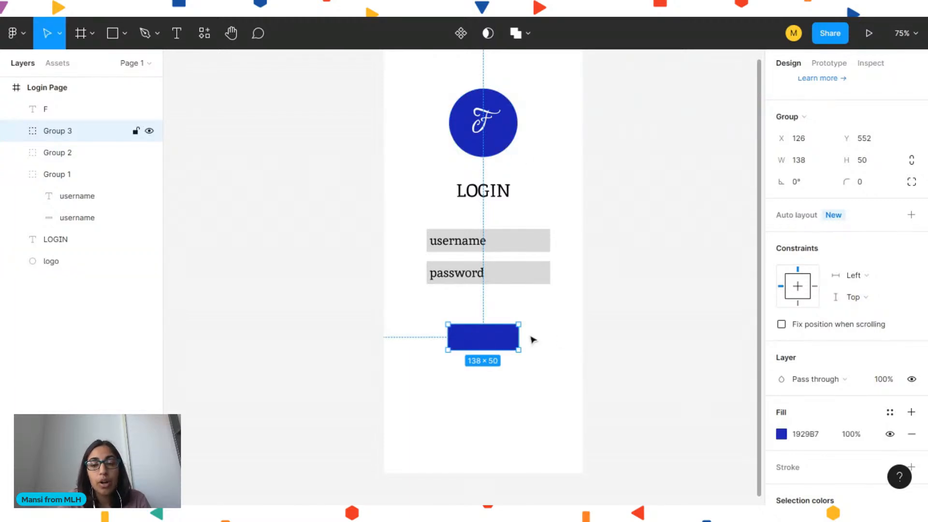
Set the SUBMIT label's text colour to white FFFFFF
left_click(571, 336)
double_click(497, 340)
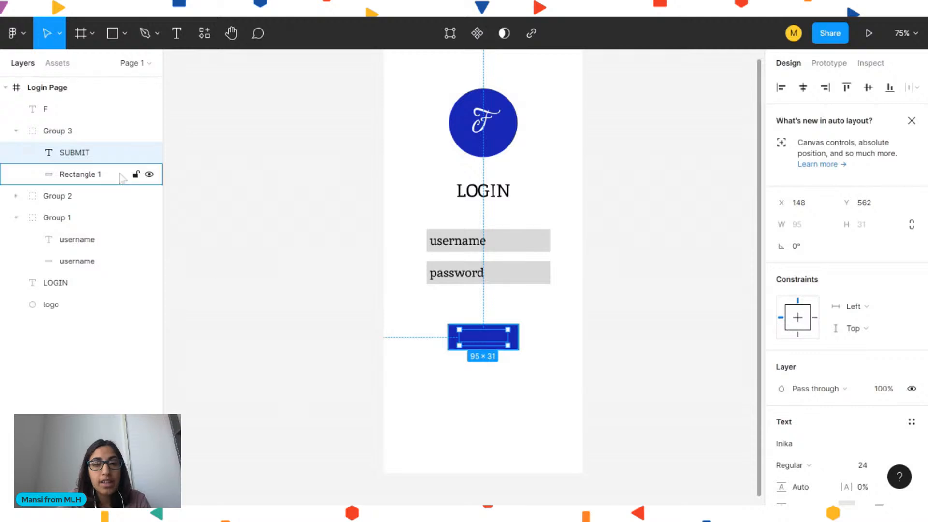
scroll(683, 348, "down", 2)
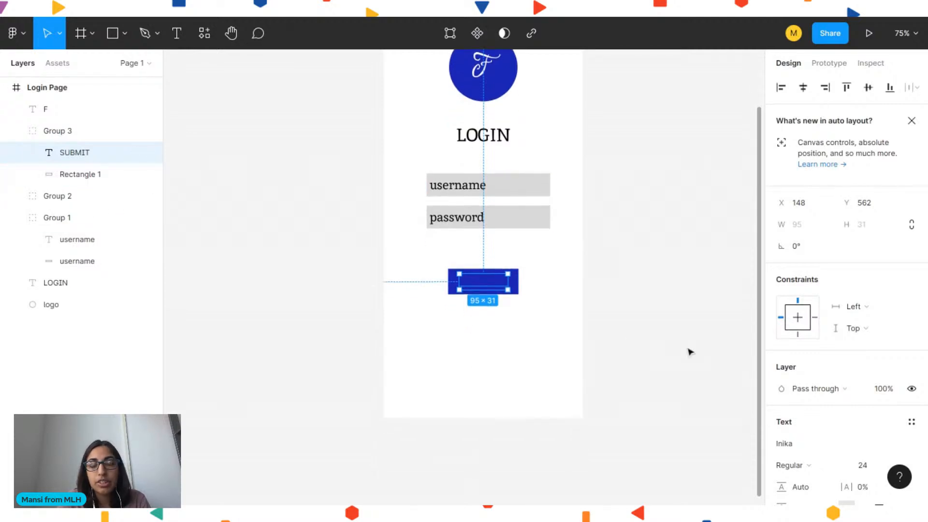
scroll(840, 442, "down", 3)
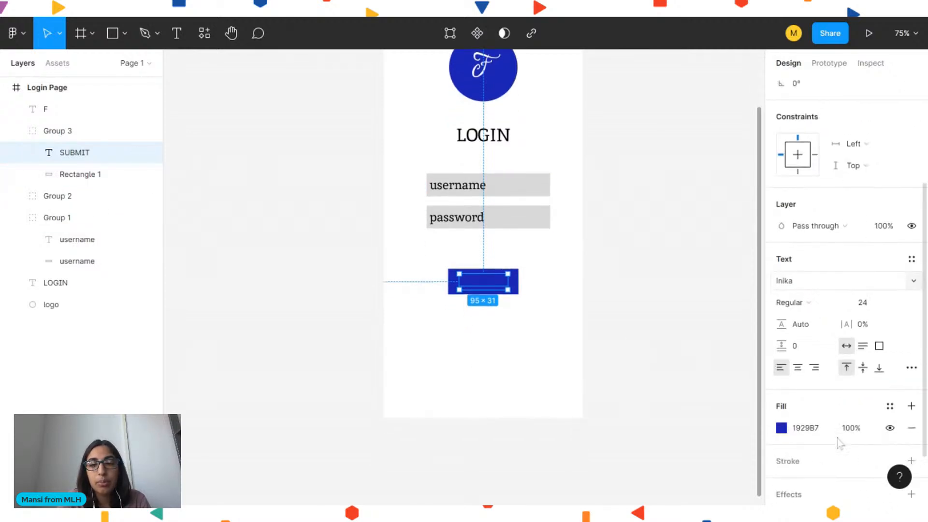
left_click(781, 427)
left_click_drag(696, 239, 584, 155)
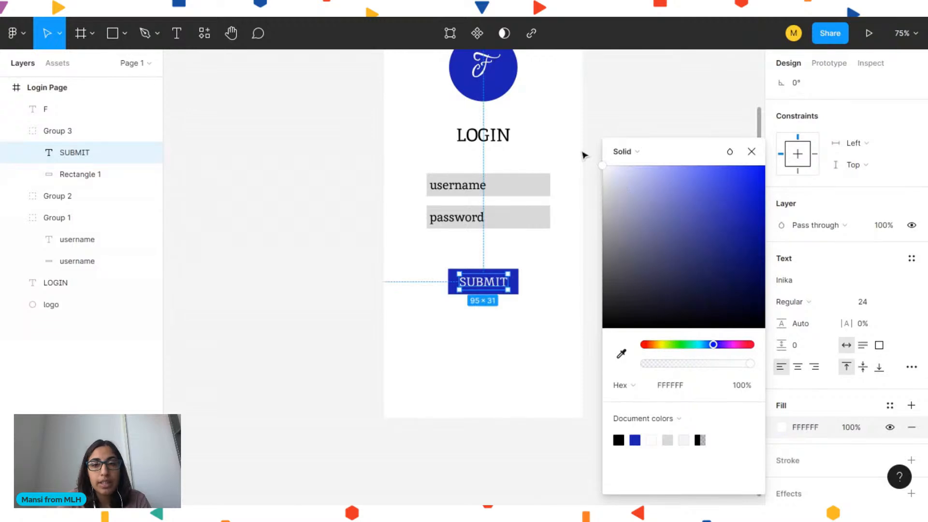
left_click(583, 133)
left_click(519, 189)
left_click(502, 221, "shift")
key("i")
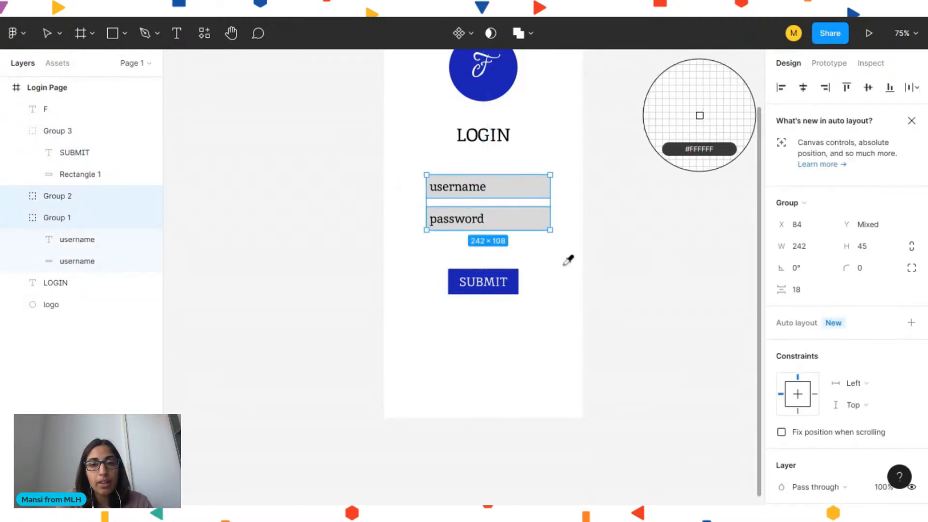
left_click(564, 264)
key("Escape")
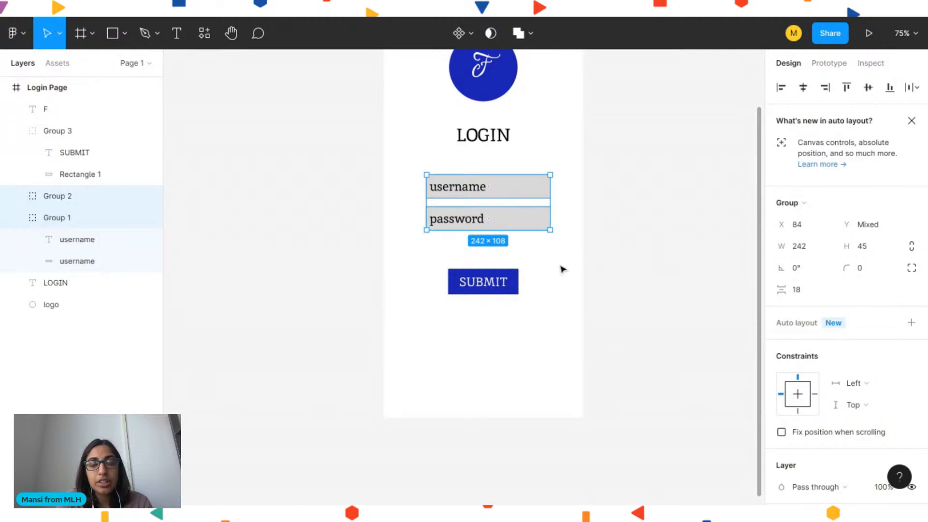
Apply the SUBMIT button's blue to both the username and password field groups with the eyedropper
left_click(612, 200)
left_click(526, 188)
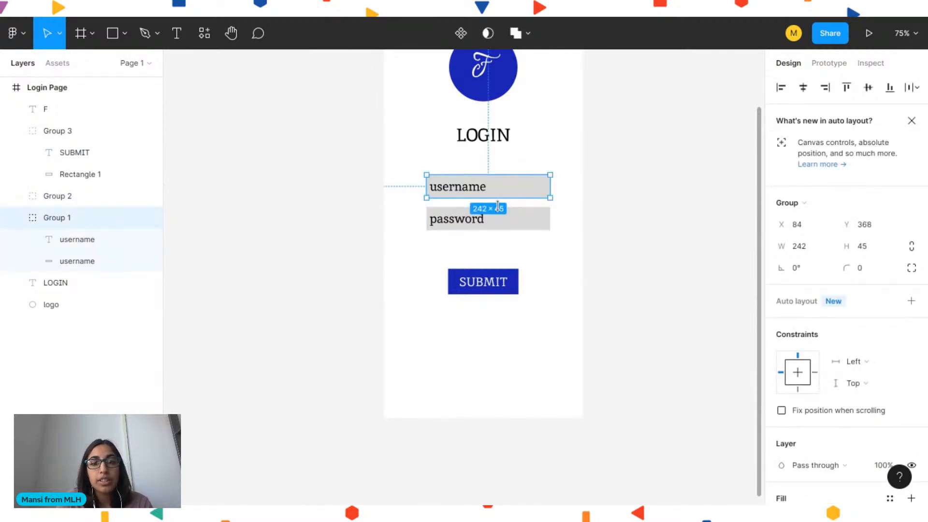
left_click(513, 230, "shift")
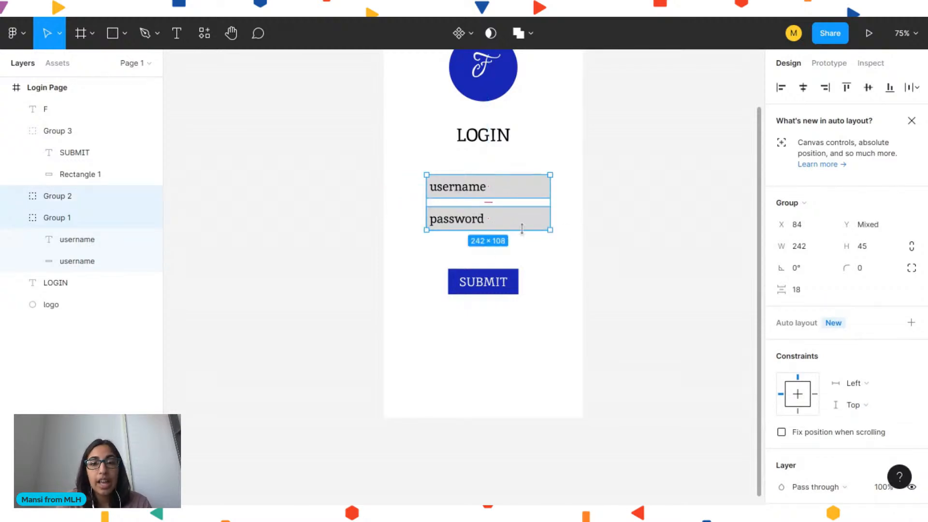
key("i")
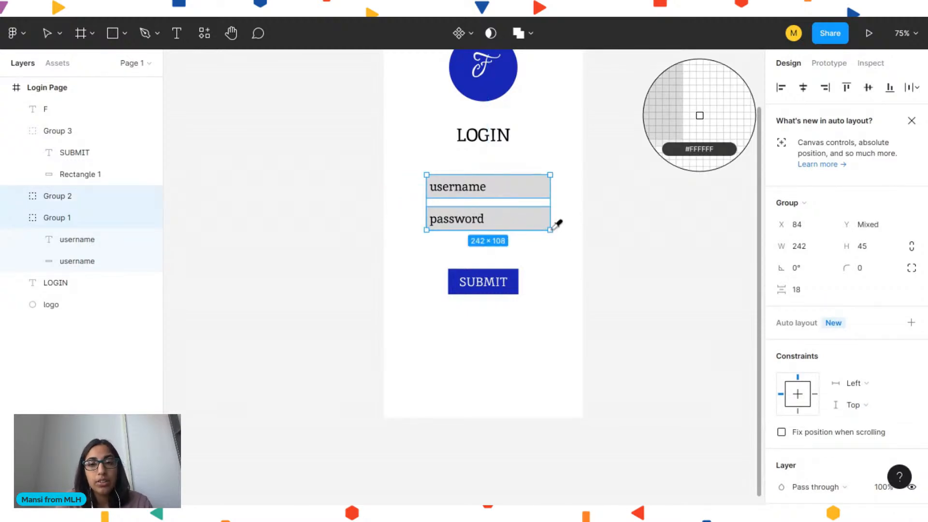
left_click(521, 265)
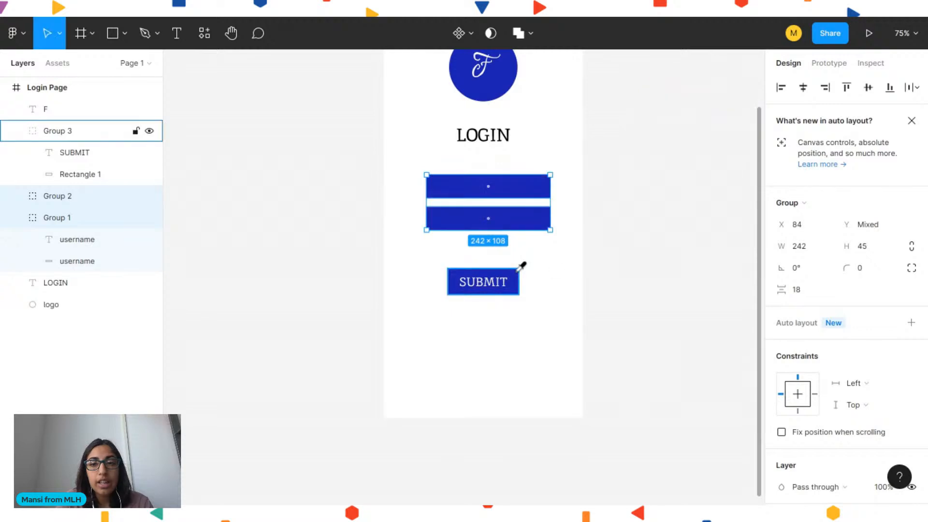
Set the username label's text colour to white FFFFFF
left_click(476, 197)
double_click(454, 193)
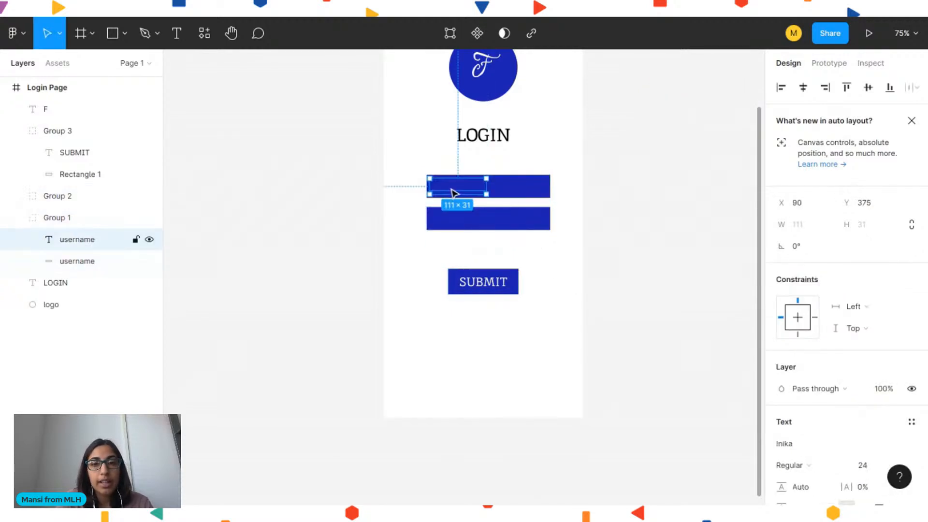
scroll(792, 446, "down", 3)
left_click(781, 423)
type("FFFFFF")
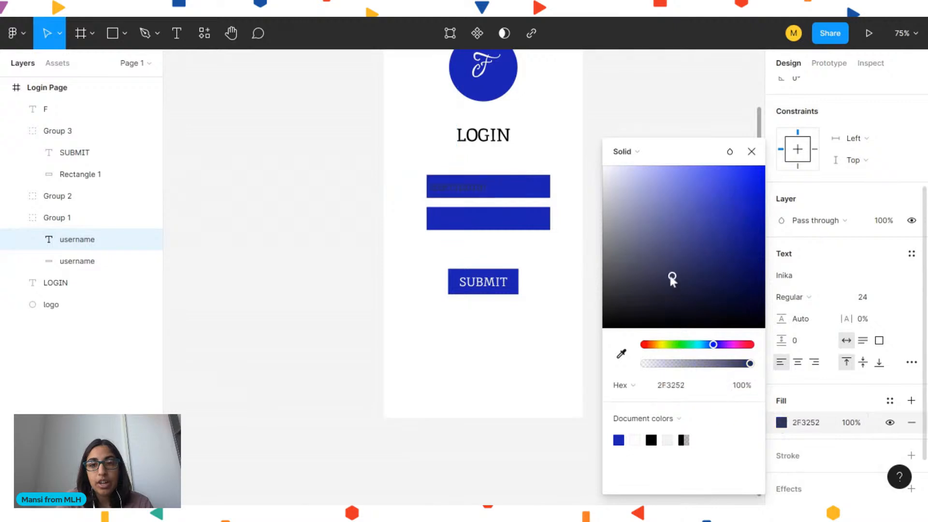
key("Return")
left_click(394, 146)
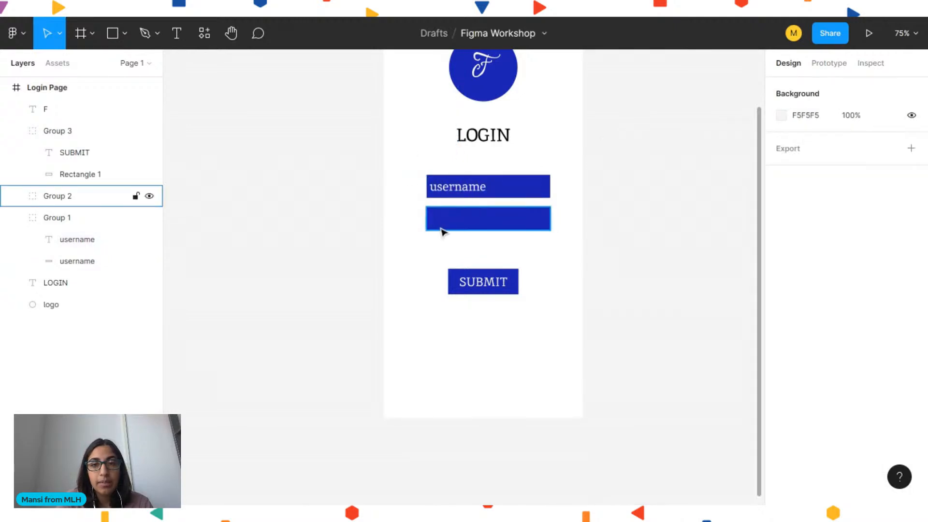
left_click(467, 230)
scroll(813, 429, "down", 3)
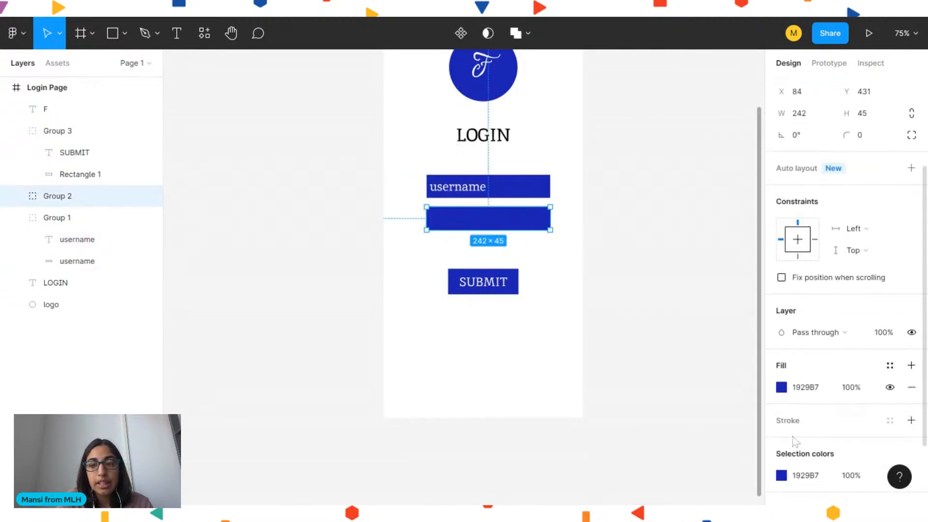
left_click(783, 388)
left_click_drag(649, 292, 605, 137)
key("ctrl+z")
left_click(586, 316)
Recolour the password label's text to white using the colour picker
left_click(506, 226)
double_click(464, 223)
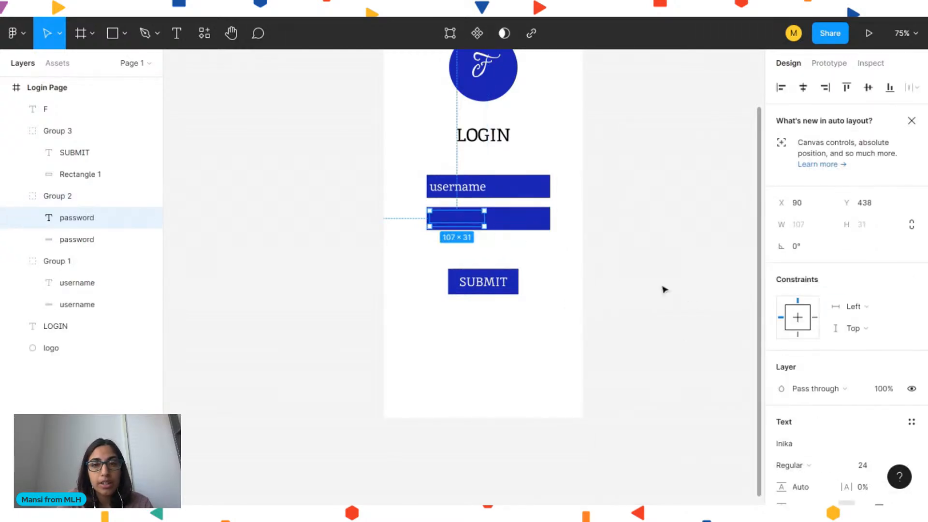
scroll(826, 483, "down", 5)
left_click(782, 417)
left_click_drag(680, 279, 597, 169)
left_click(391, 127)
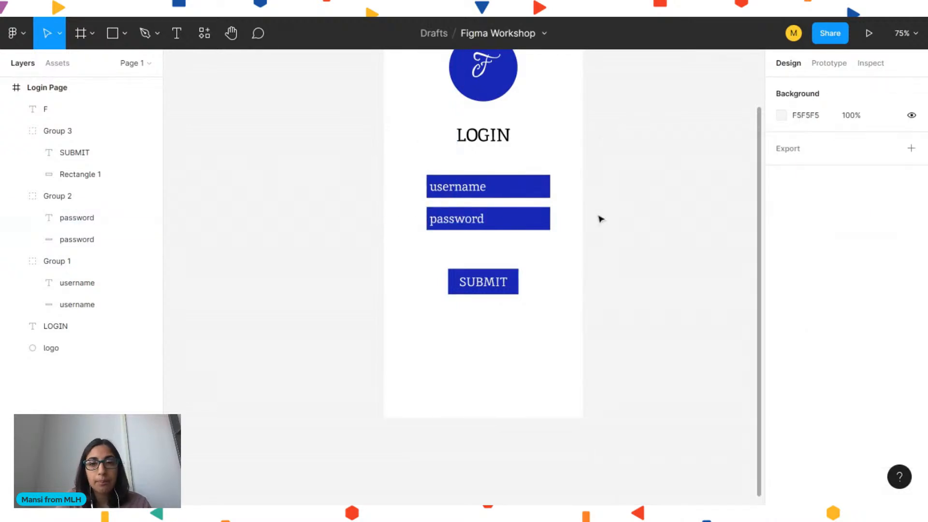
Lighten the SUBMIT button's blue selection colour to 717DEC
scroll(594, 241, "up", 3)
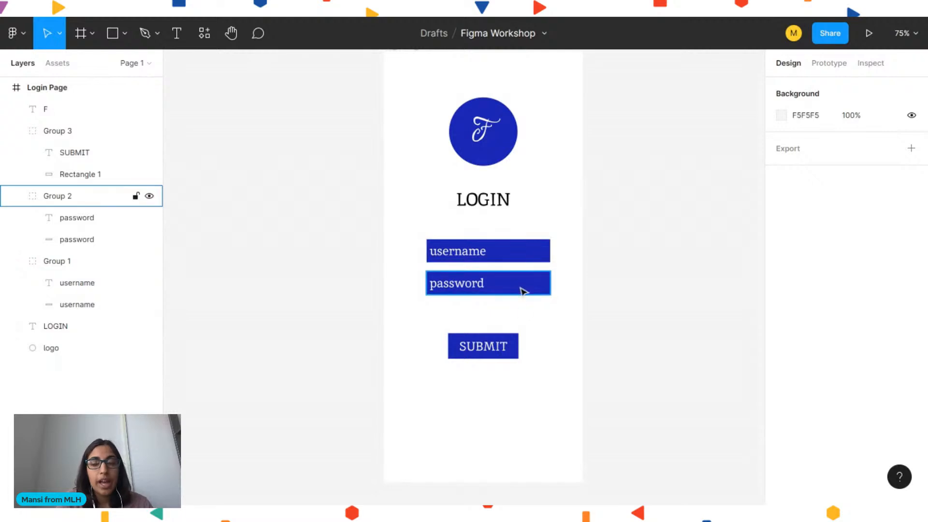
left_click(508, 346)
scroll(826, 381, "down", 5)
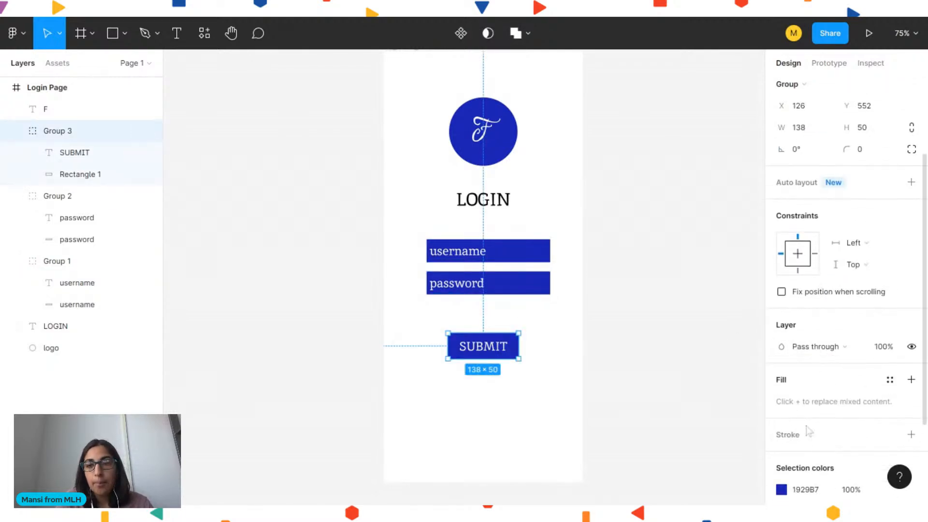
left_click(803, 398)
left_click(781, 399)
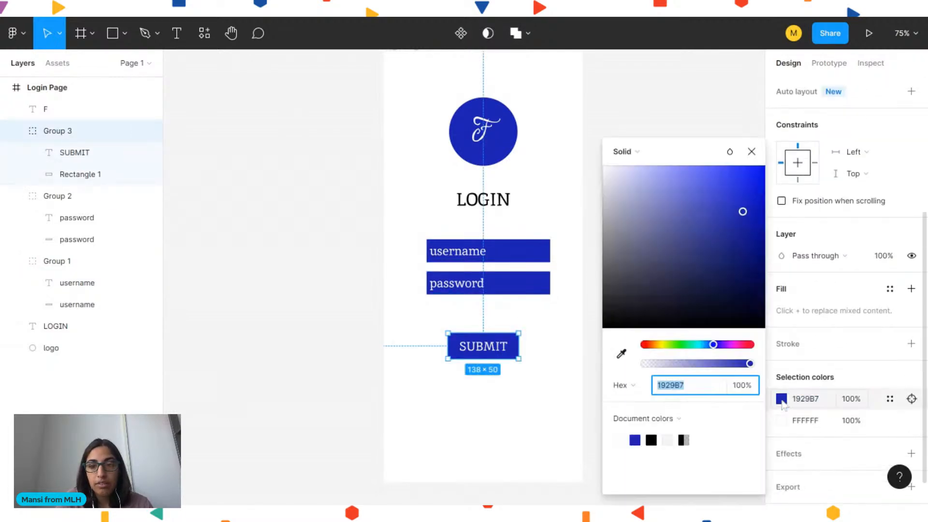
left_click(679, 175)
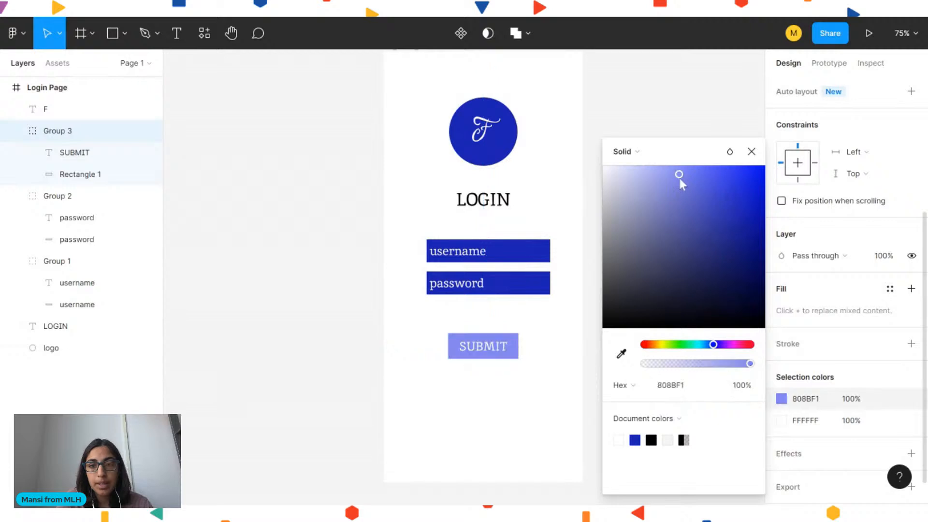
left_click_drag(701, 176, 687, 179)
left_click(669, 126)
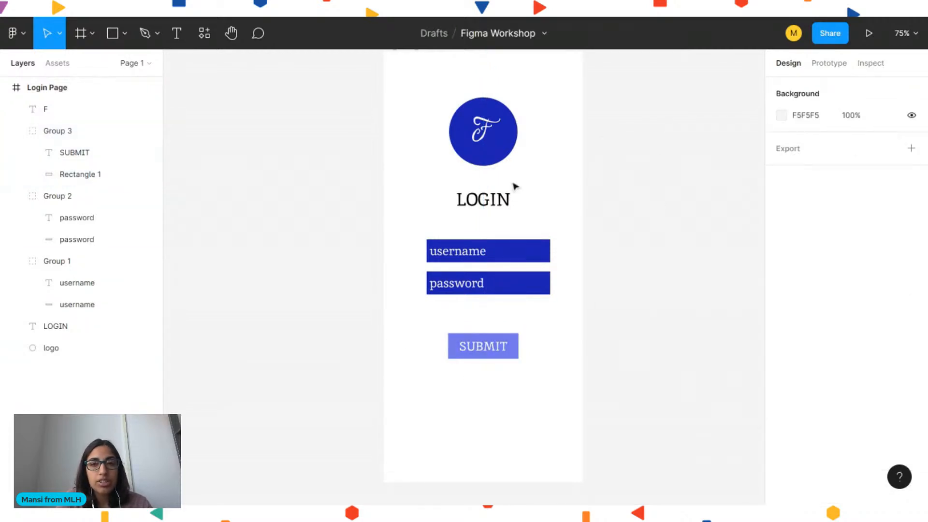
left_click(512, 356)
left_click(514, 259)
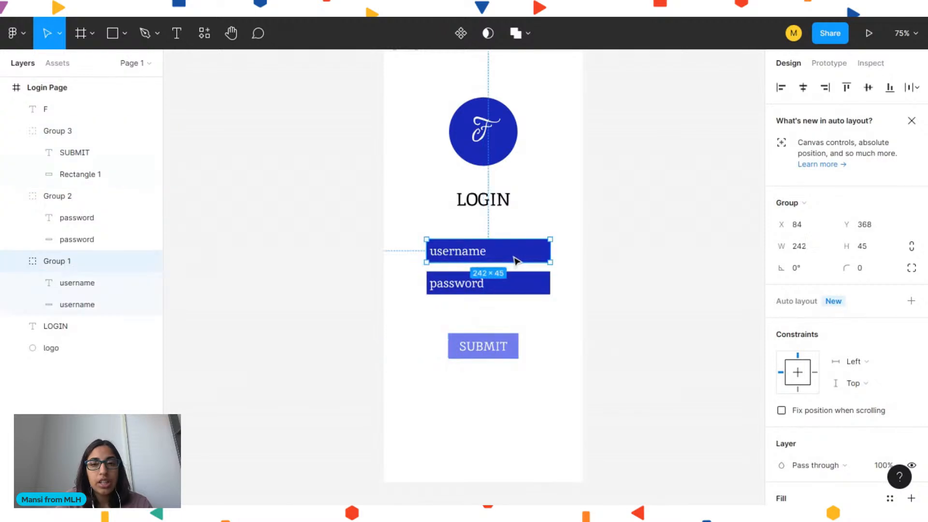
left_click(614, 290)
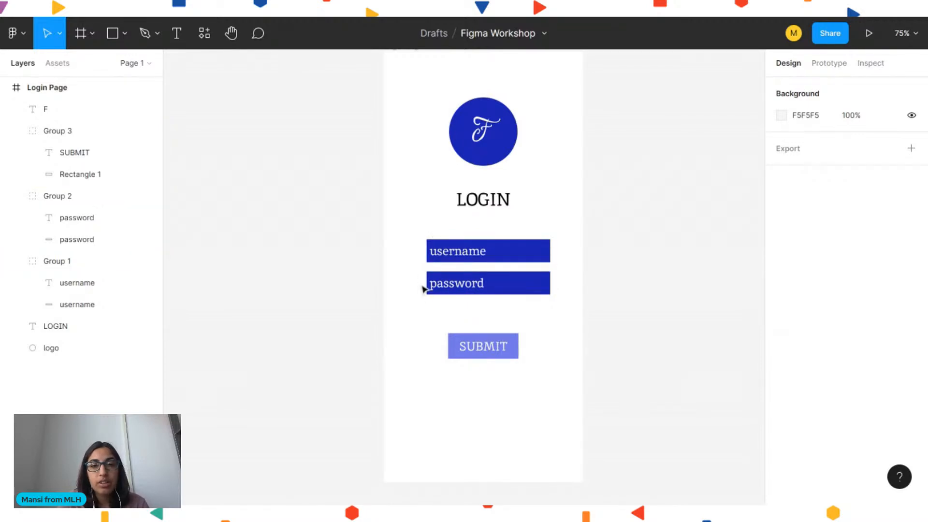
double_click(469, 257)
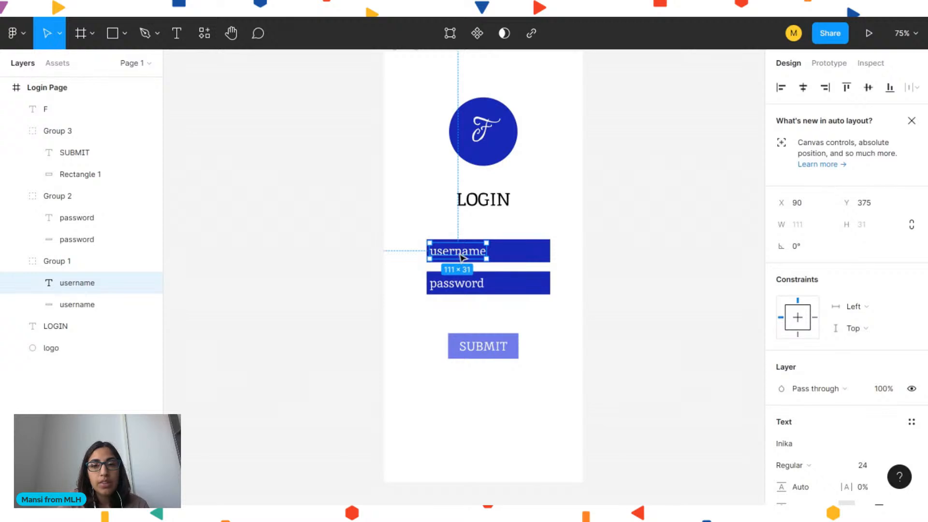
left_click(390, 248)
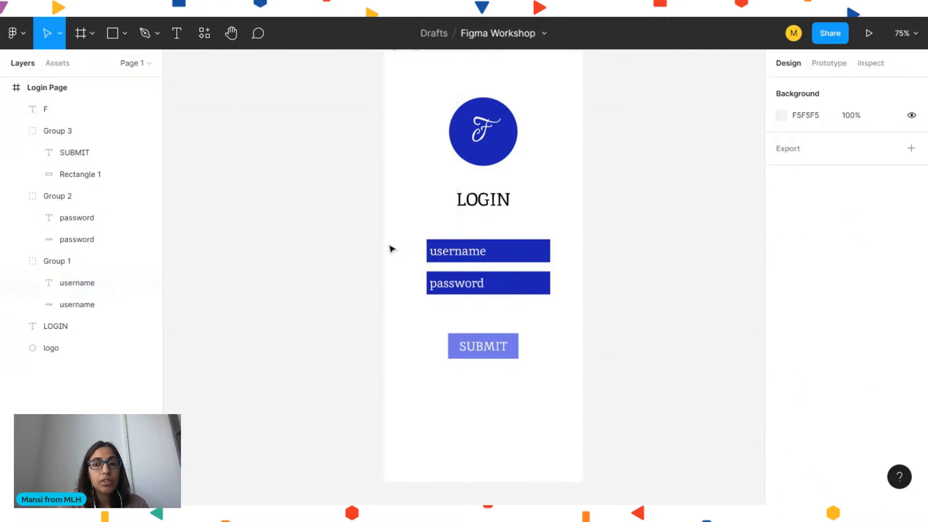
Round the corners of both field groups to a radius of 17
left_click(540, 263)
left_click(522, 293, "shift")
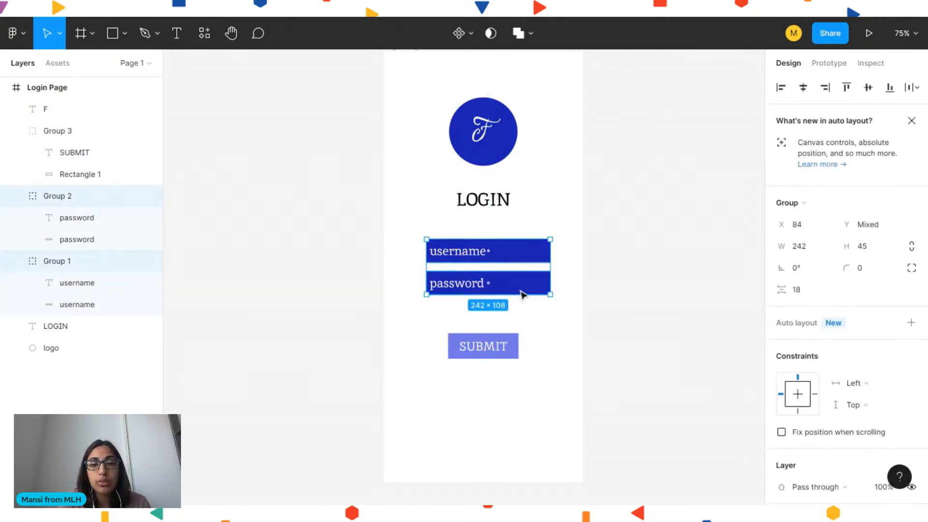
scroll(821, 300, "down", 2)
left_click(864, 198)
key("Up")
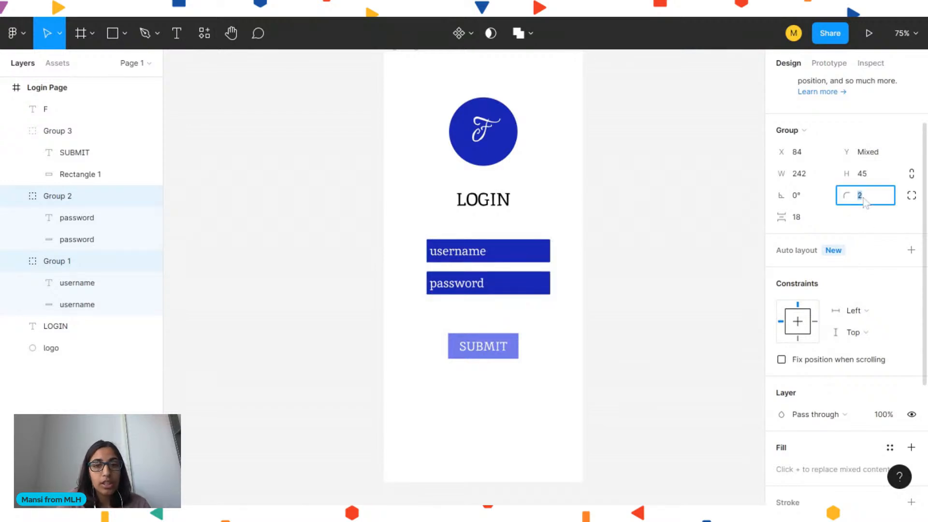
key("Up")
key("Up")
key("Up")
key("Up")
key("Up")
key("Up")
key("Up")
key("Up")
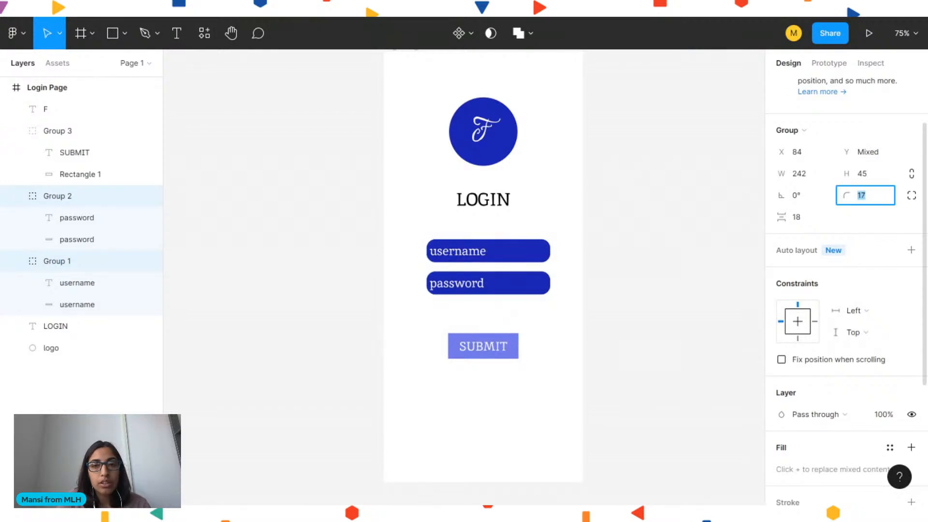
left_click(685, 194)
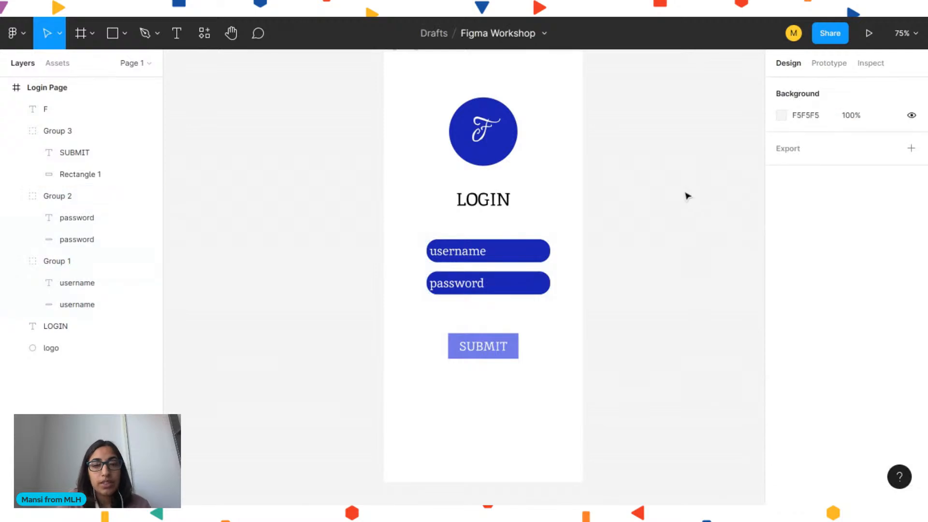
Move the username and password labels right to X 106 inside their rounded fields
left_click(476, 258)
double_click(476, 258)
left_click_drag(461, 258, 469, 260)
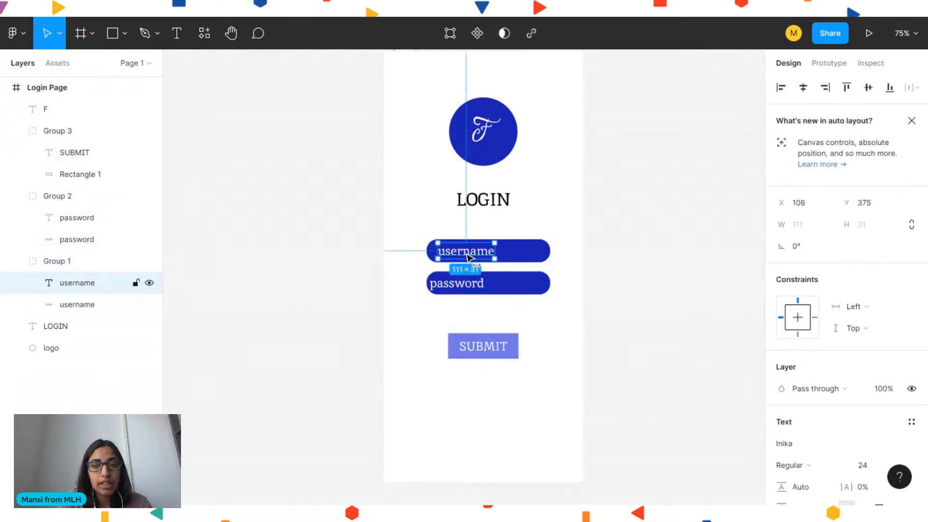
double_click(451, 286)
left_click_drag(448, 289, 455, 288)
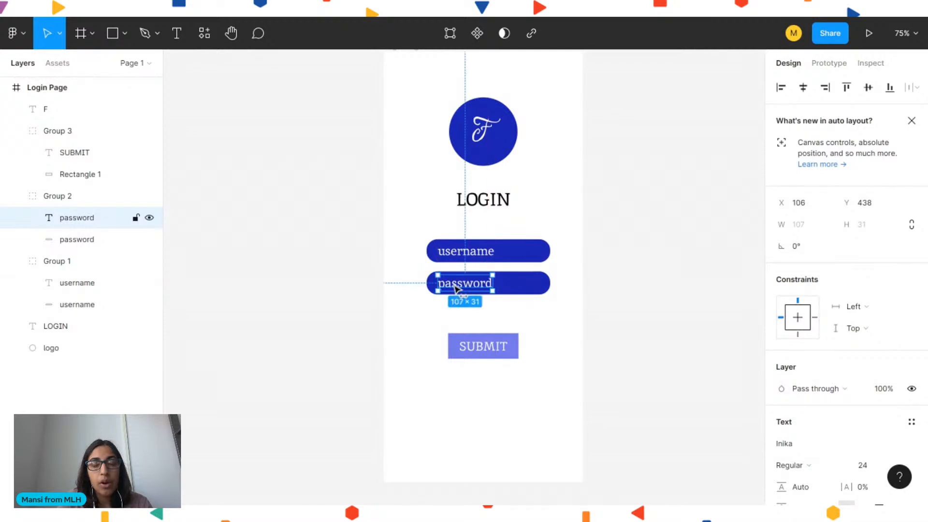
mouse_move(459, 285)
left_mouse_down()
mouse_move(466, 286)
mouse_move(459, 285)
left_mouse_up()
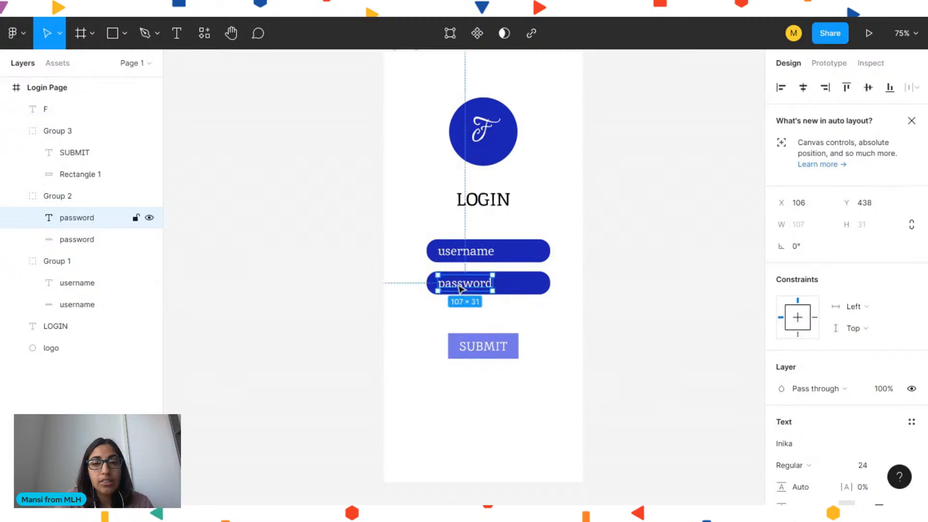
left_click(591, 294)
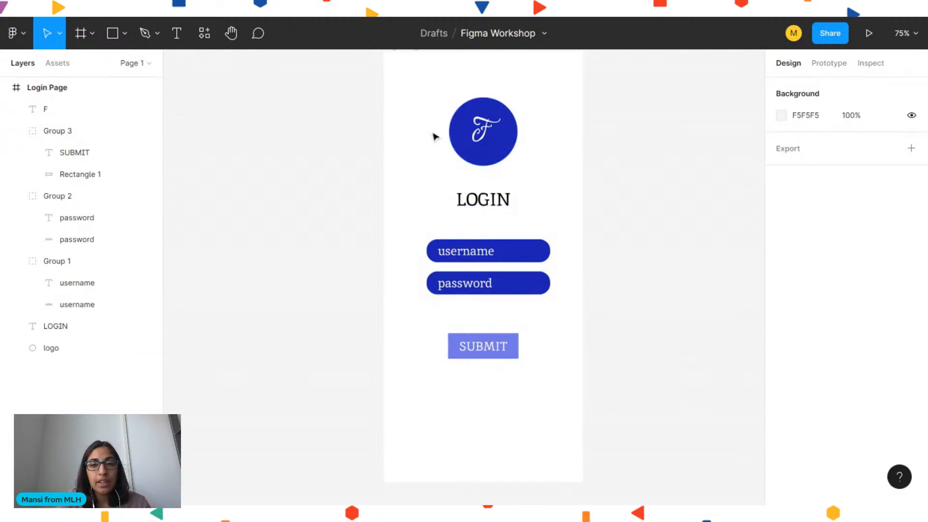
Add a drop shadow effect to the SUBMIT button group
left_click(512, 359)
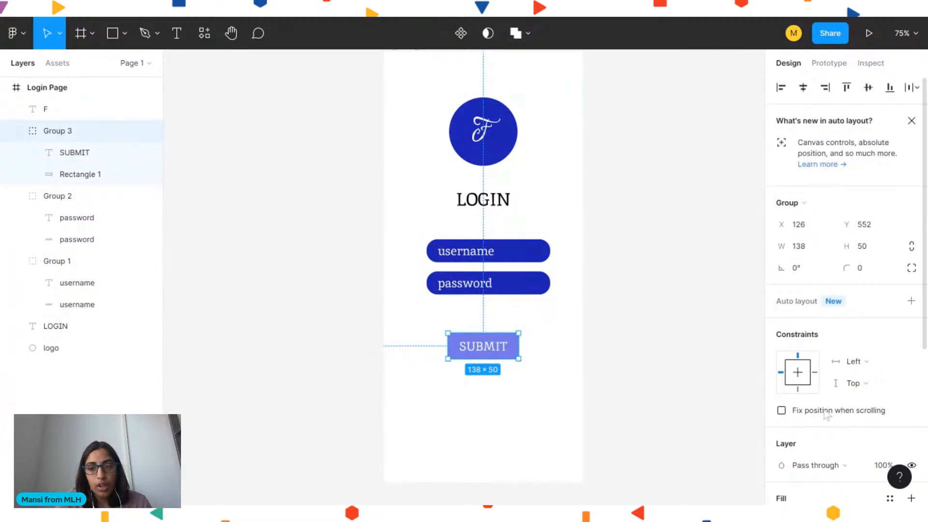
scroll(822, 382, "down", 5)
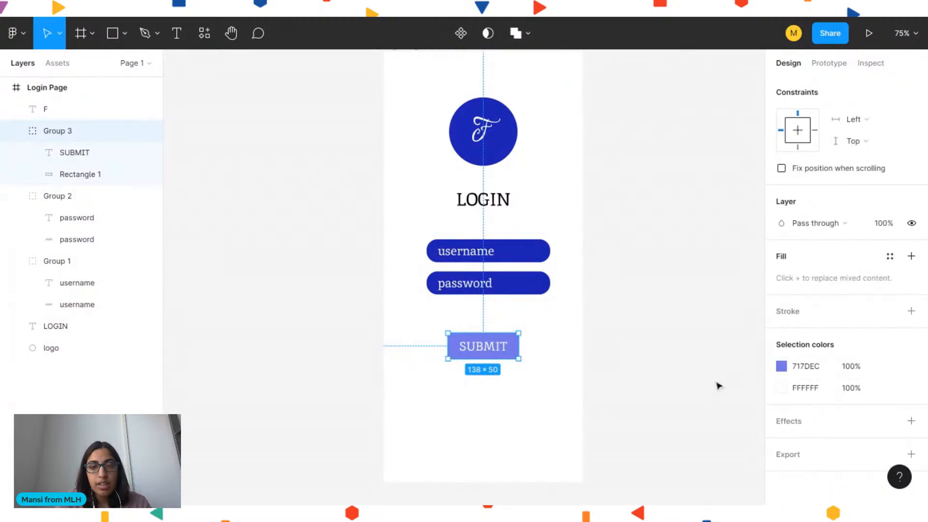
left_click(822, 423)
scroll(818, 386, "down", 1)
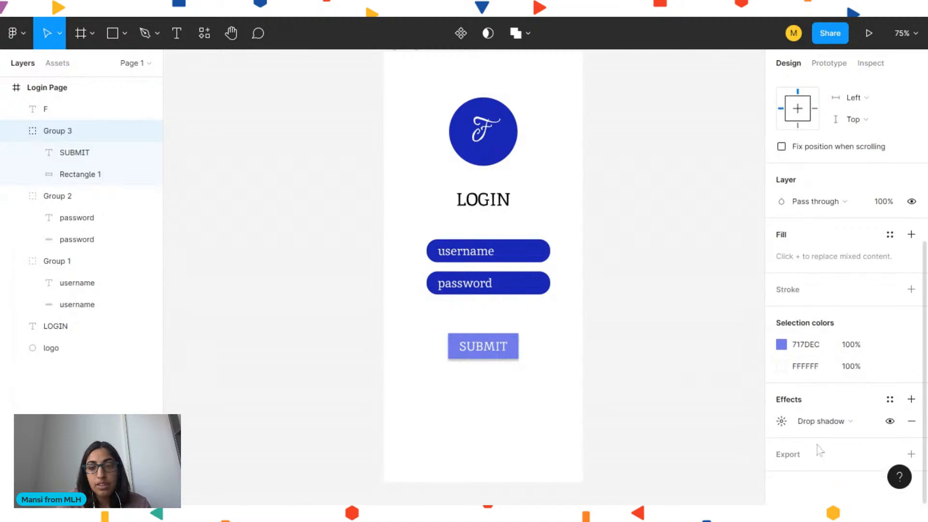
Set the SUBMIT button's corner radius to 8
scroll(834, 207, "up", 5)
left_click(861, 131)
type("13")
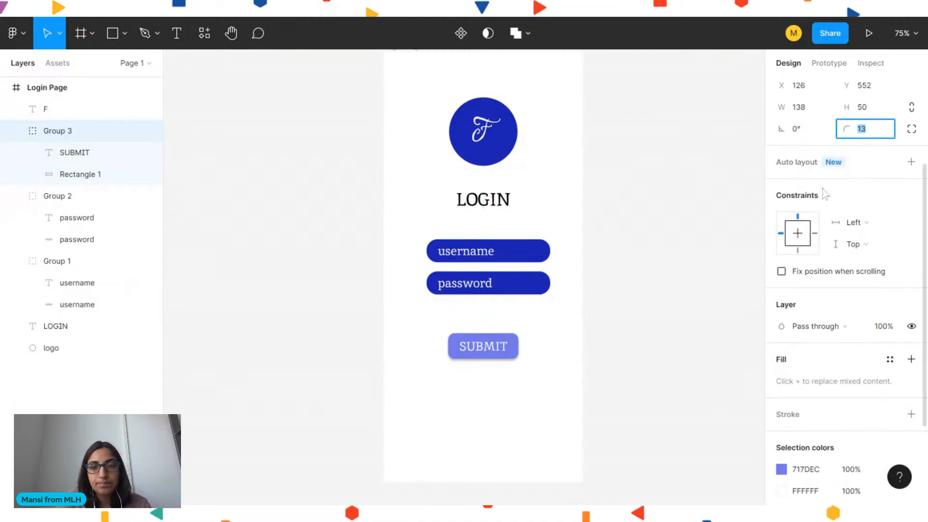
scroll(824, 193, "down", 5)
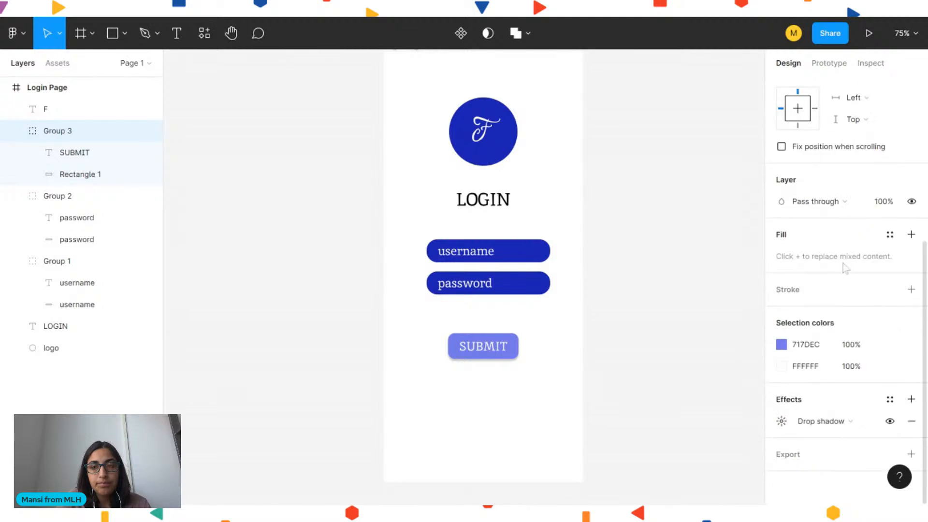
Cycle the SUBMIT button's effect type through Inner shadow and Layer blur and back to Drop shadow
left_click(817, 421)
left_click(822, 407)
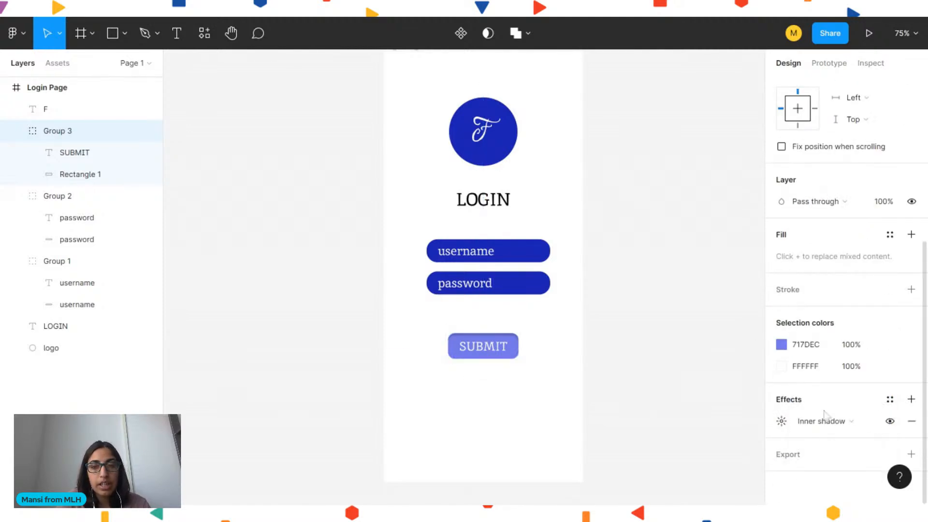
left_click(827, 421)
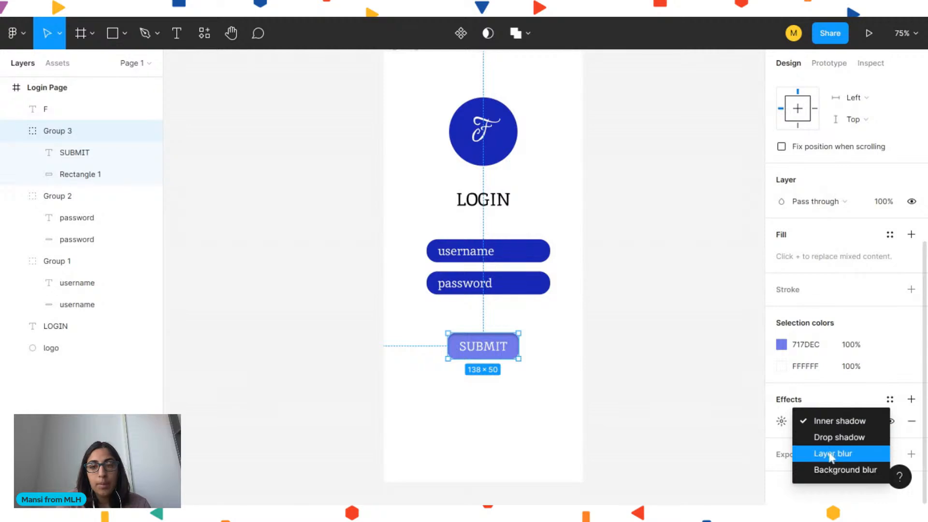
left_click(830, 453)
left_click(830, 423)
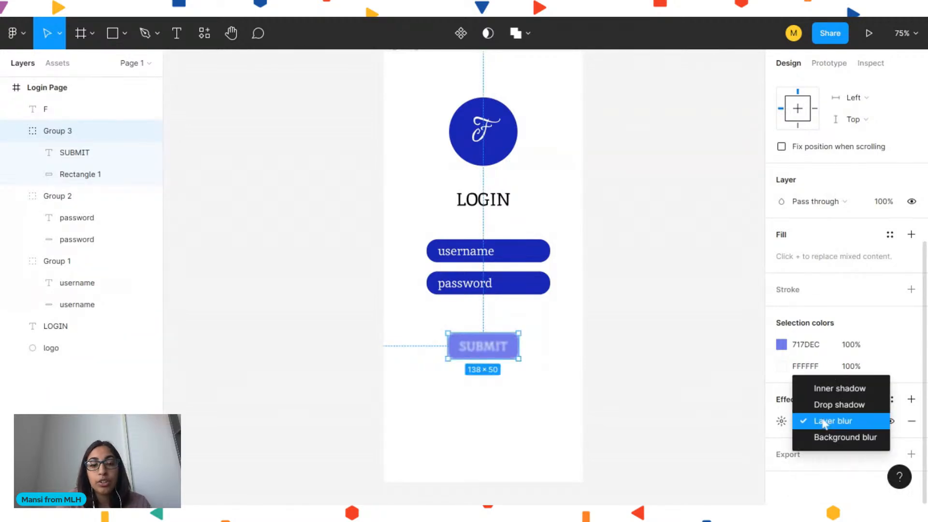
left_click(824, 423)
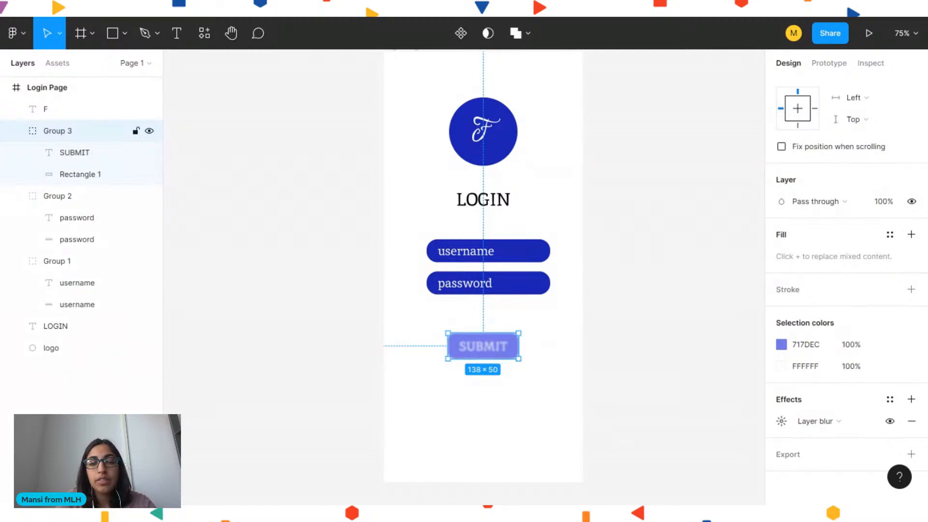
left_click(814, 422)
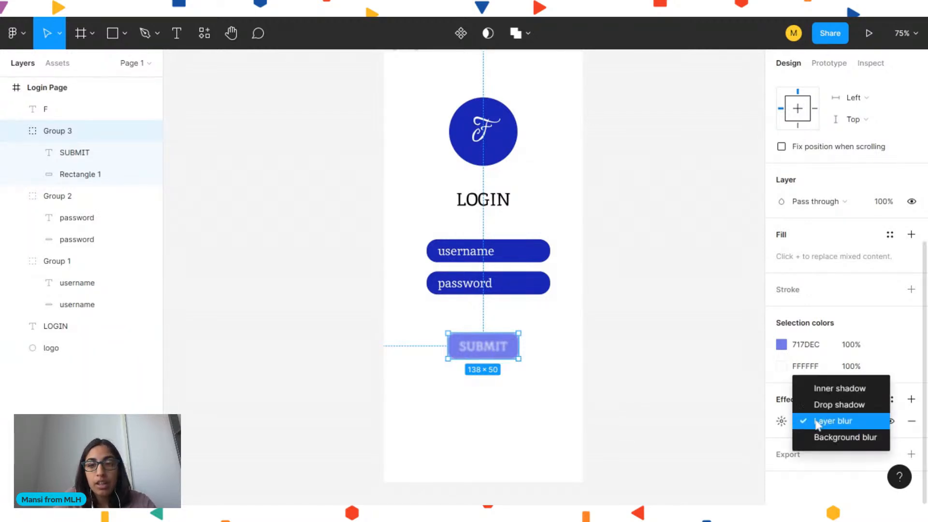
left_click(828, 405)
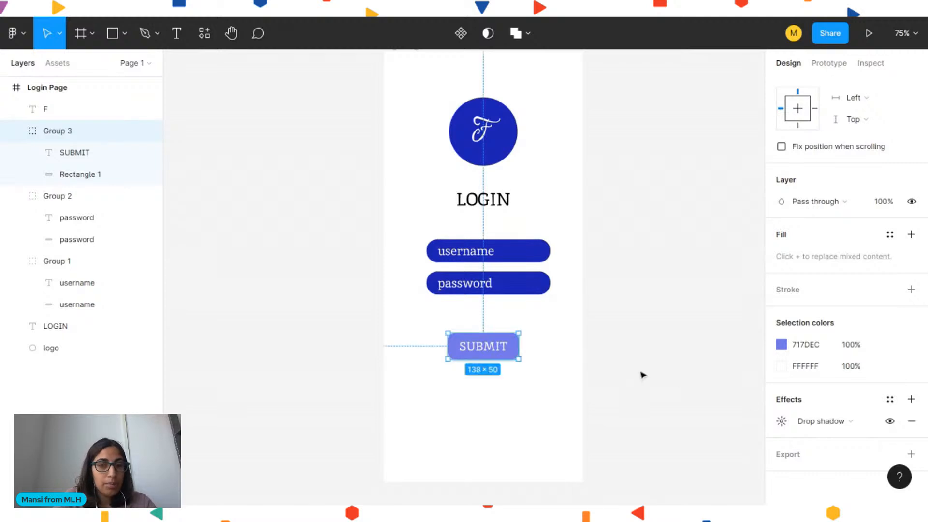
left_click(643, 375)
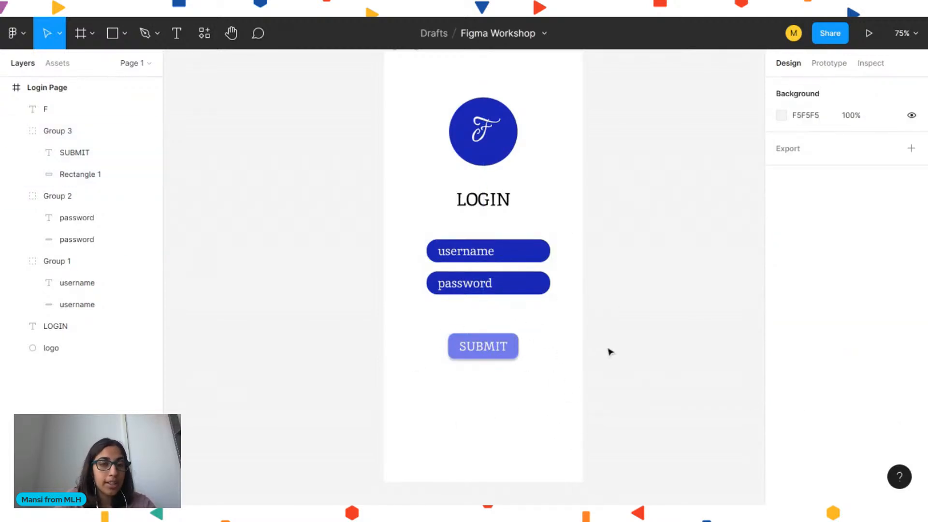
Try the Inspiration font on the LOGIN heading and restore it to Inika
left_click(483, 197)
scroll(841, 248, "down", 6)
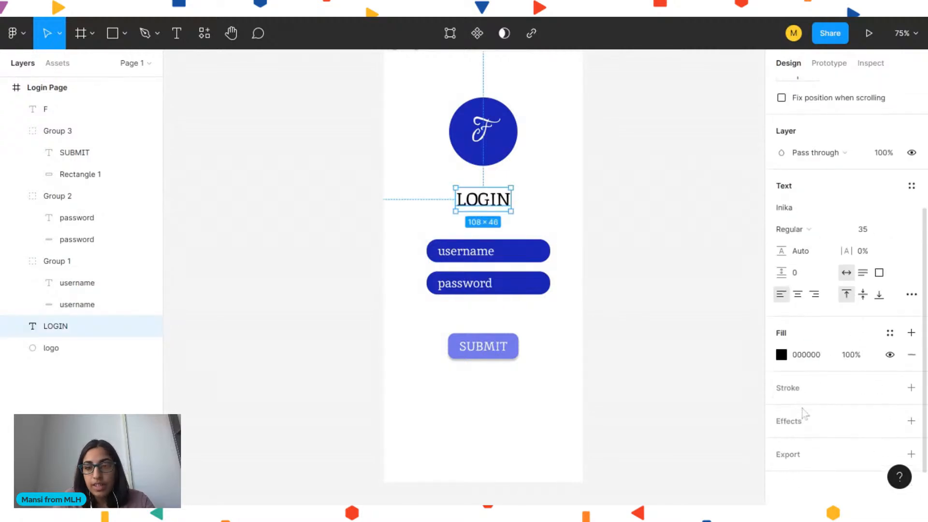
left_click(819, 207)
left_click(913, 207)
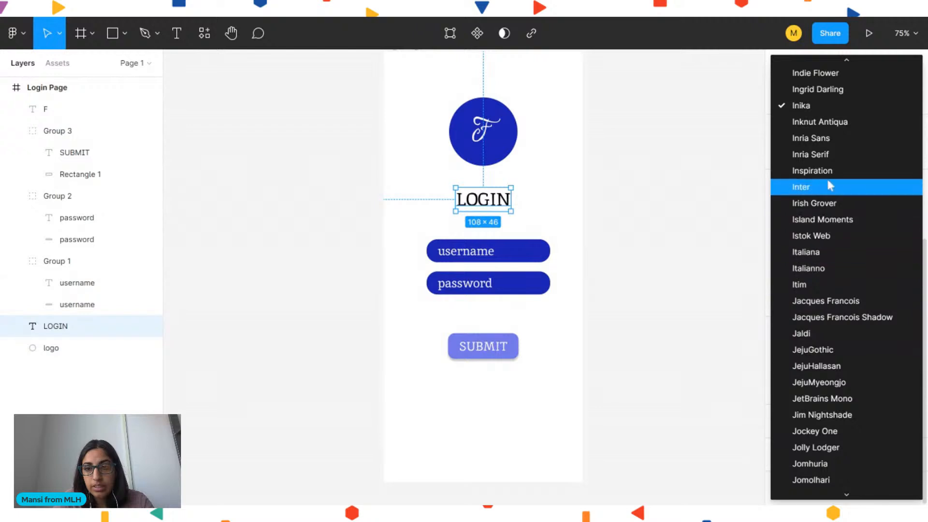
left_click(820, 172)
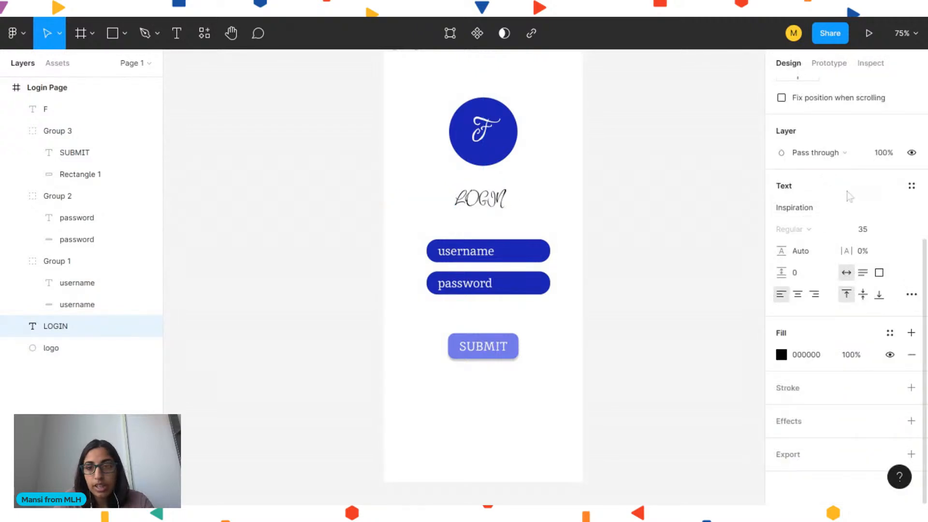
left_click(905, 208)
scroll(906, 211, "up", 5)
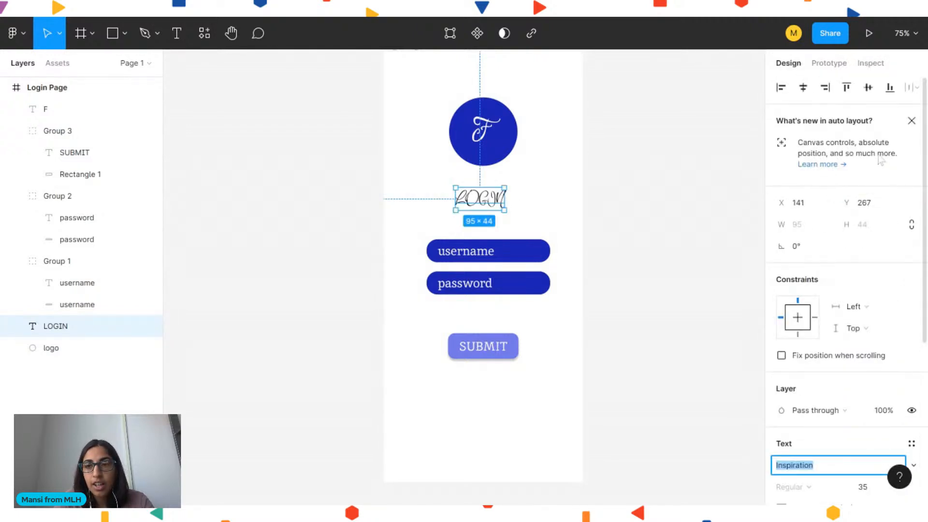
type("Inika")
key("Return")
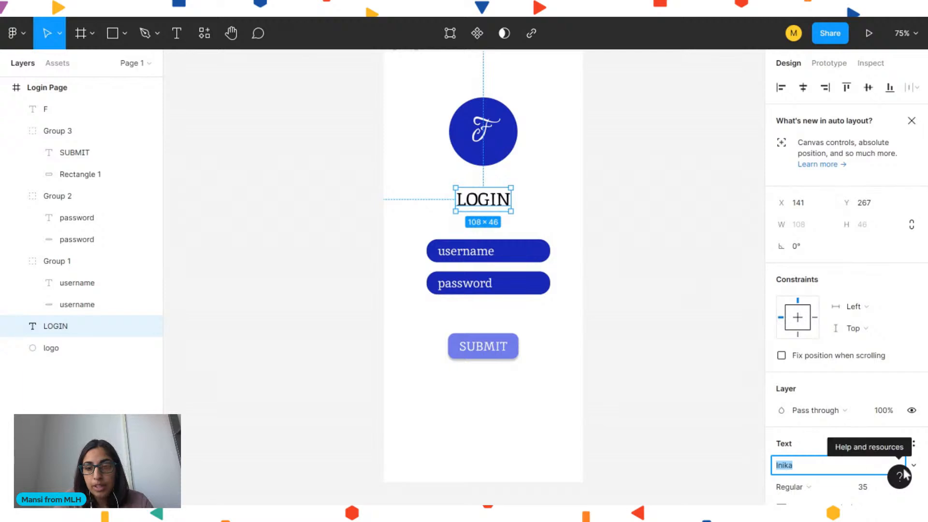
left_click(636, 305)
left_click(500, 207)
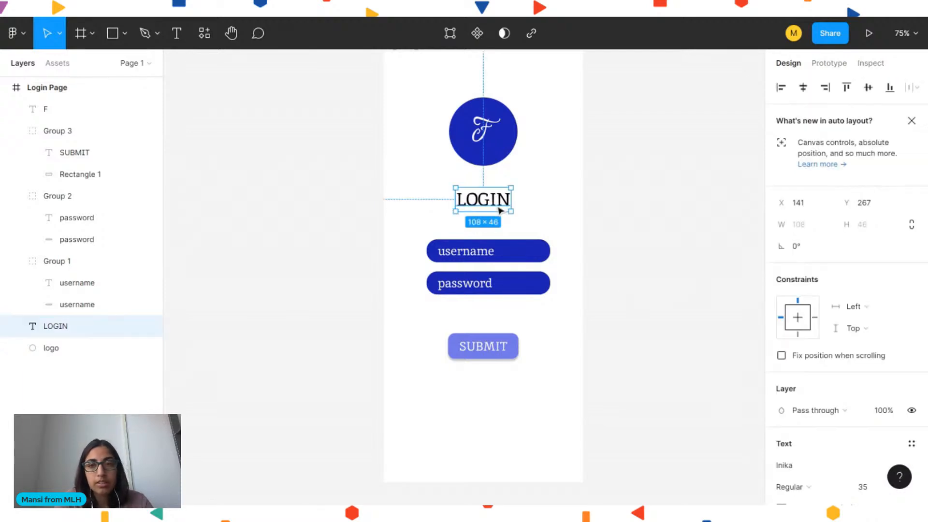
Change the LOGIN heading's font to Roboto
scroll(725, 248, "down", 4)
left_click(806, 465)
type("R")
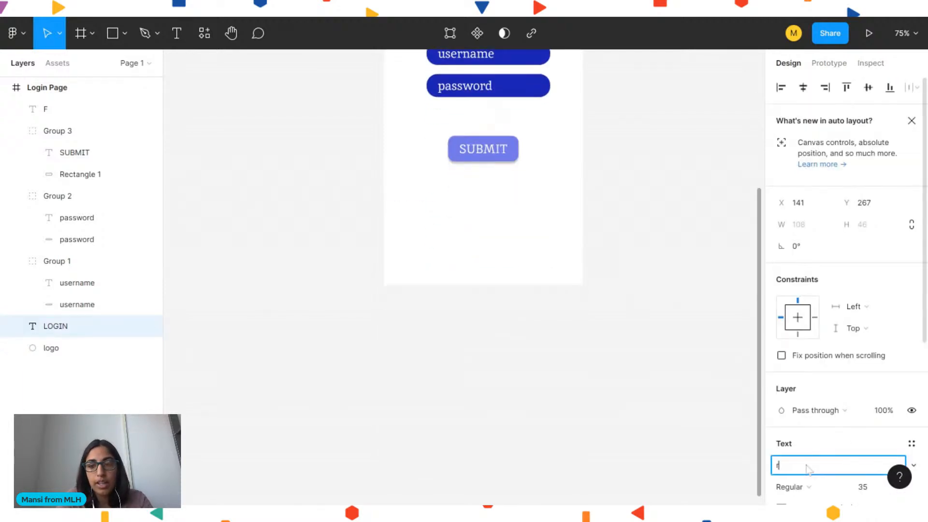
type("bboto")
key("Return")
scroll(626, 297, "up", 4)
left_click(590, 188)
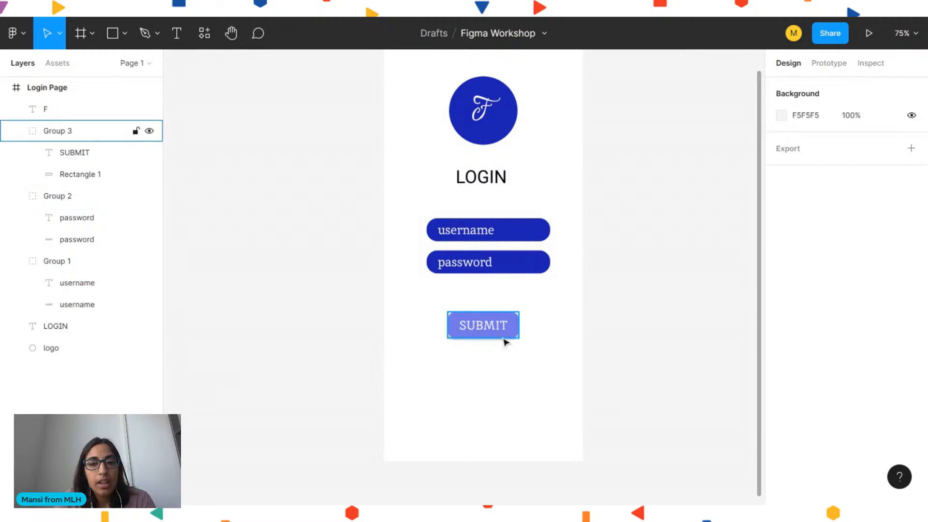
scroll(608, 228, "right", 2)
scroll(604, 227, "right", 2)
scroll(604, 228, "up", 3)
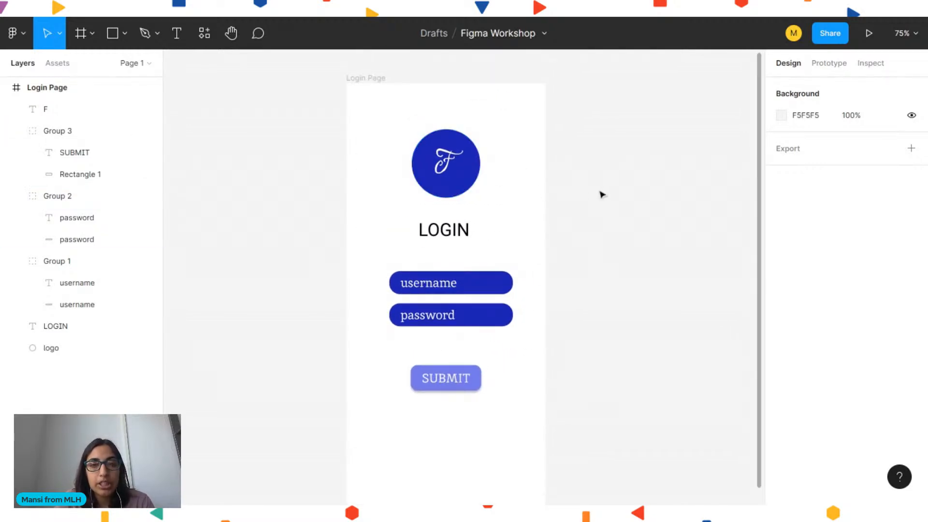
scroll(600, 193, "right", 2)
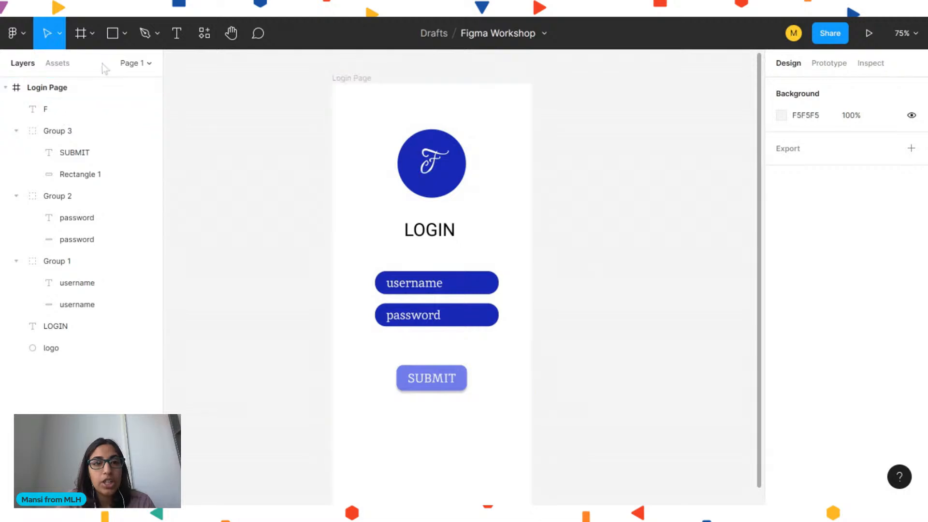
left_click(92, 37)
left_click(214, 147)
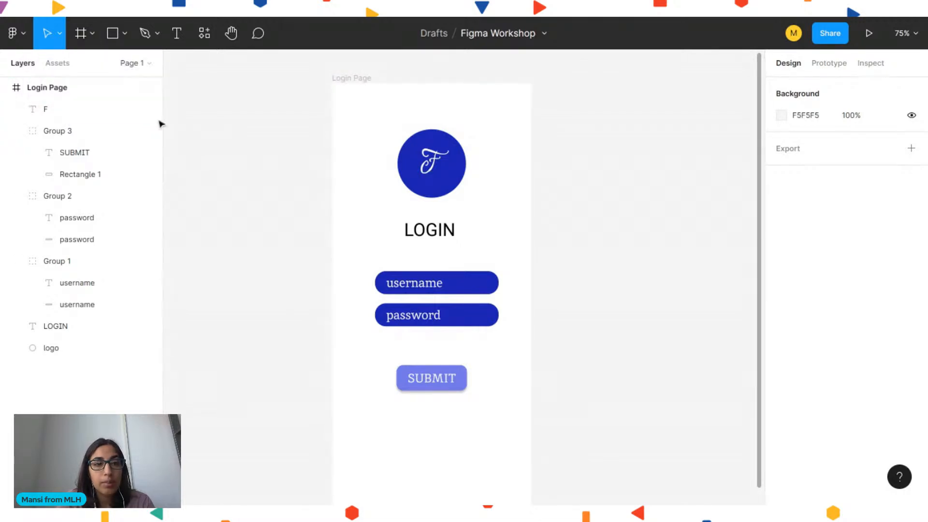
Add an iPhone 13 / 13 Pro frame beside the Login Page and align it level with it
left_click(82, 33)
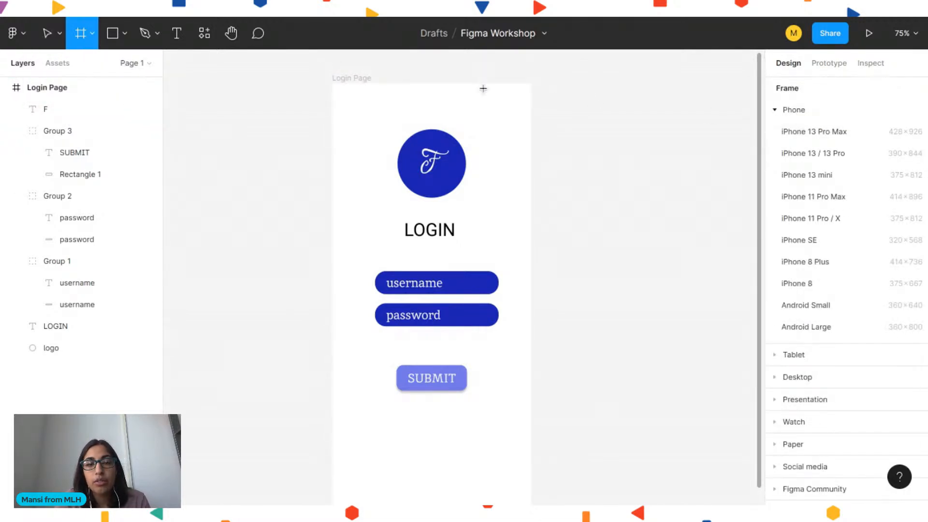
left_click(816, 153)
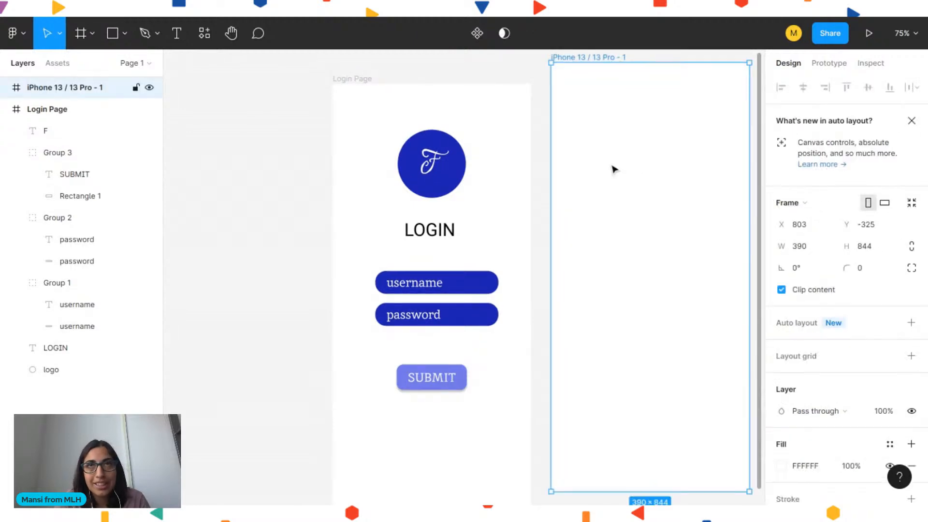
left_click_drag(580, 169, 578, 192)
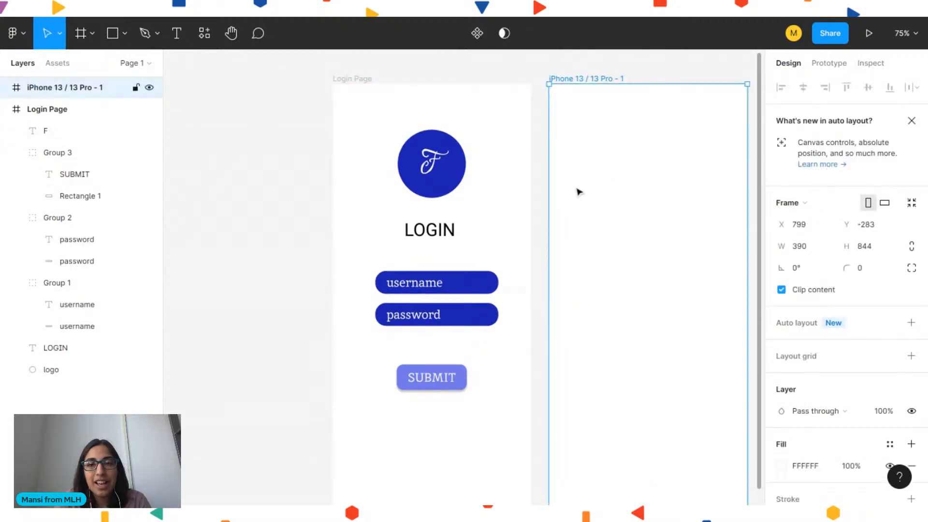
scroll(285, 185, "right", 2)
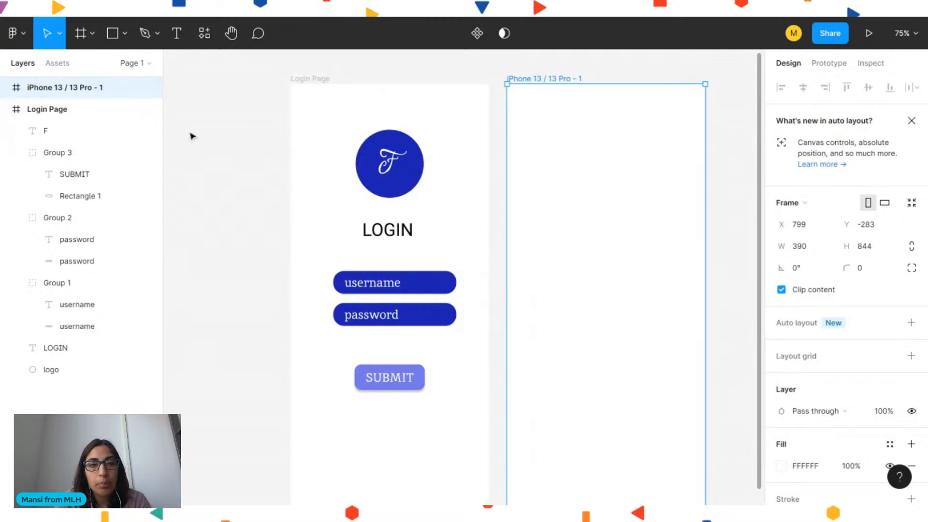
left_click(191, 137)
scroll(567, 216, "right", 1)
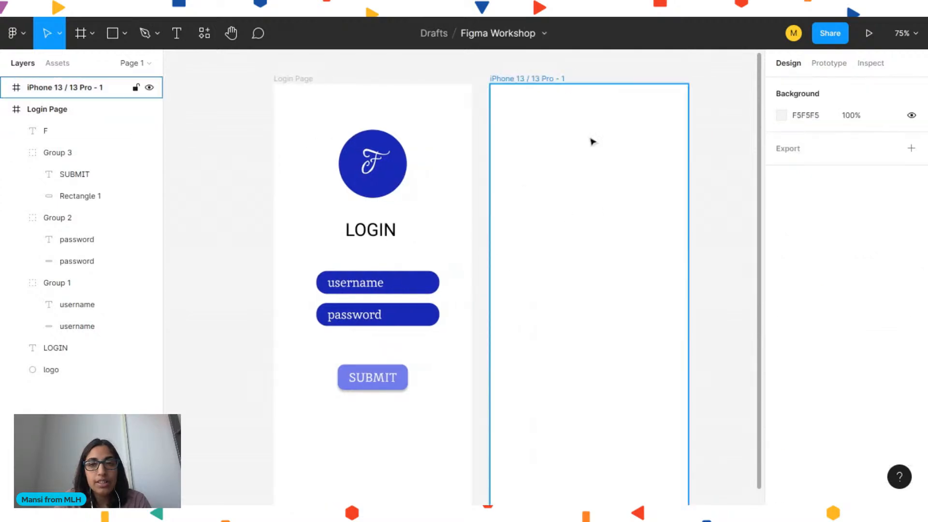
Rename the new frame to Welcome Page
double_click(54, 87)
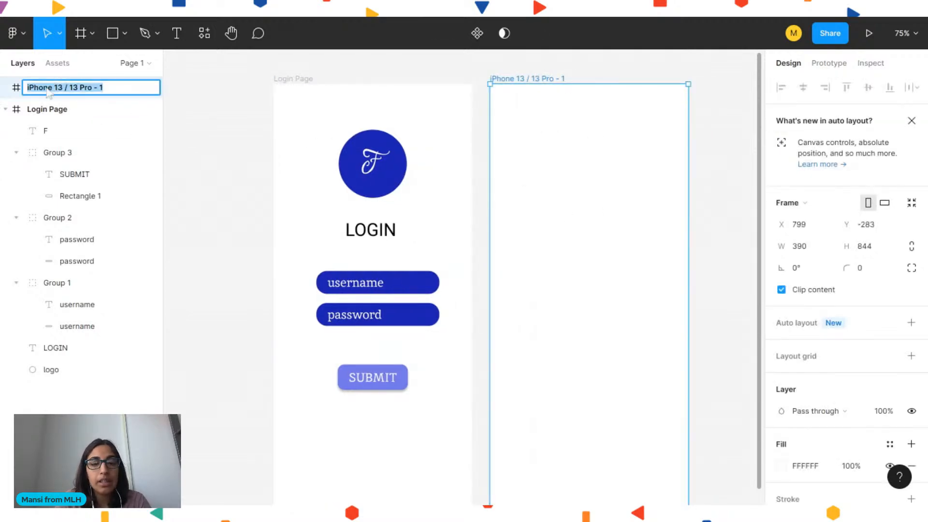
type("Welcome Page")
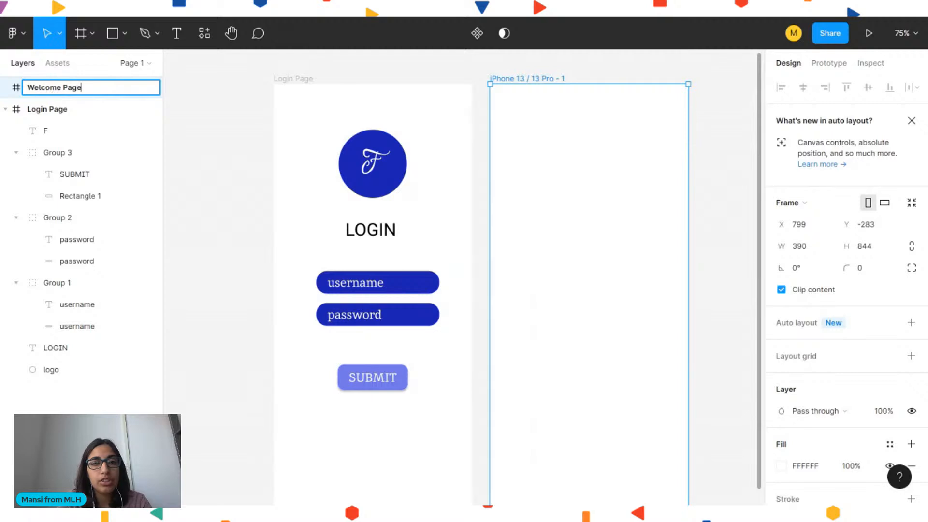
key("Return")
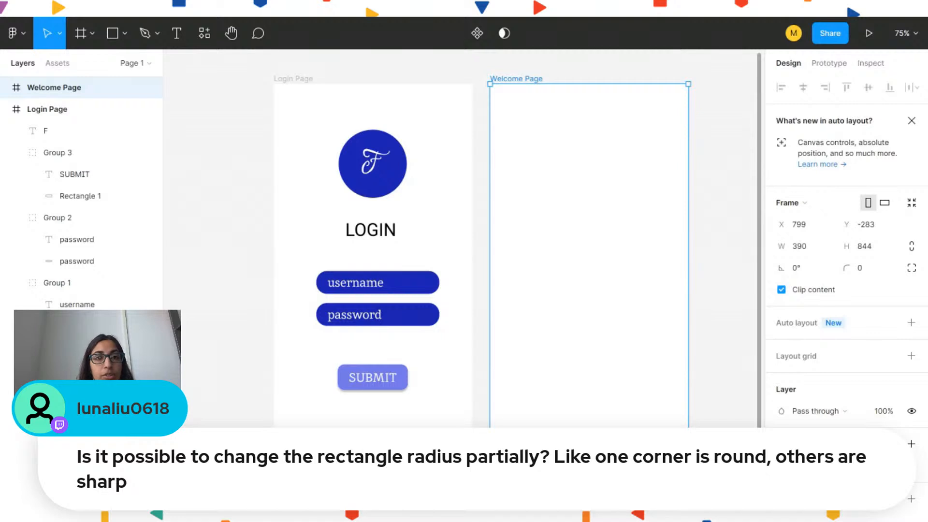
Draw a closed vector rectangle about 182 × 98 with only its top-left corner rounded using the Pen tool
left_click(259, 144)
key("p")
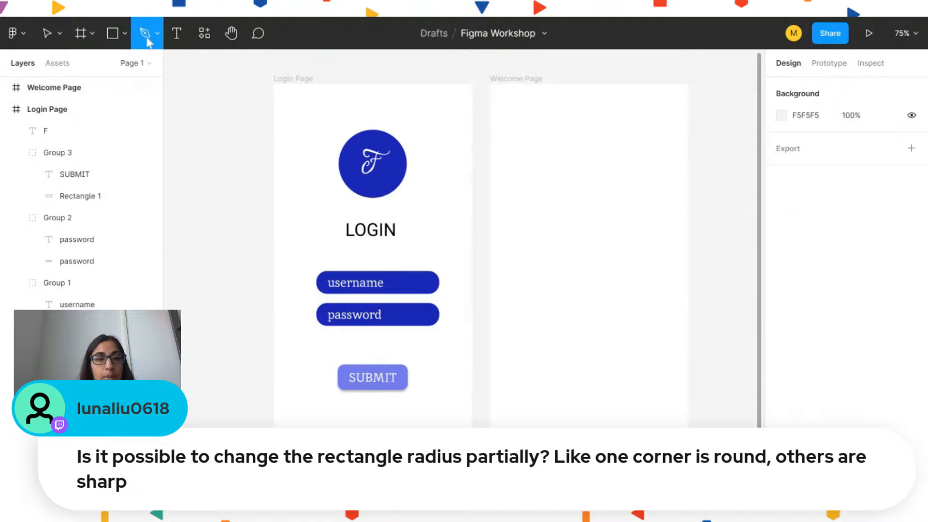
left_click(539, 169)
left_click_drag(523, 181, 523, 202)
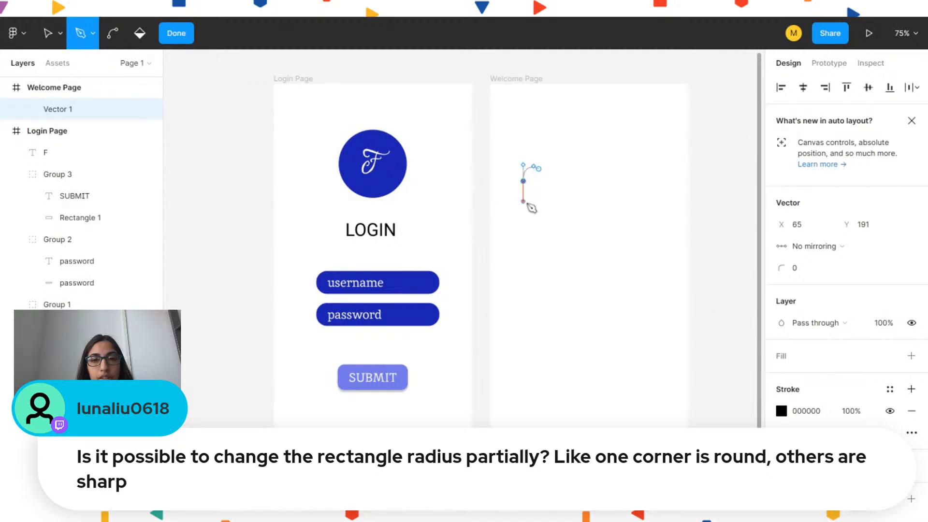
left_click(522, 216)
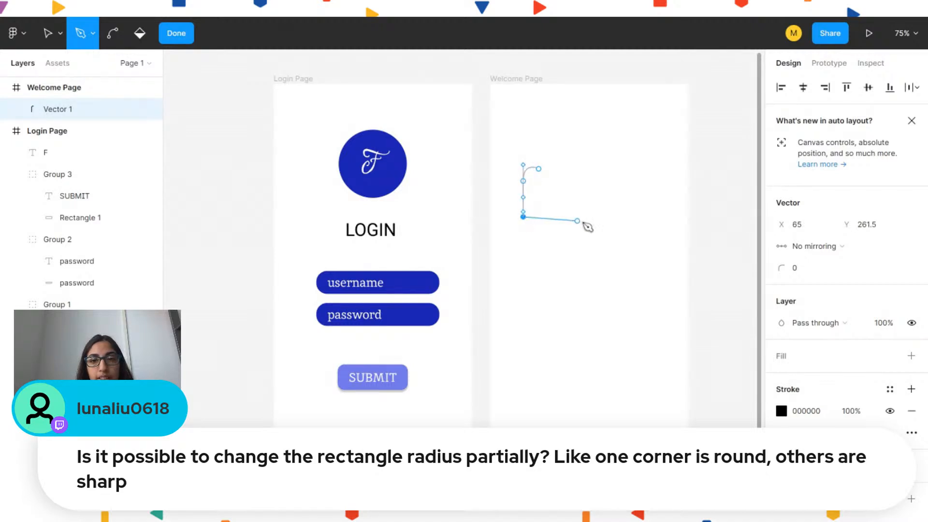
left_click(615, 216)
left_click(611, 174)
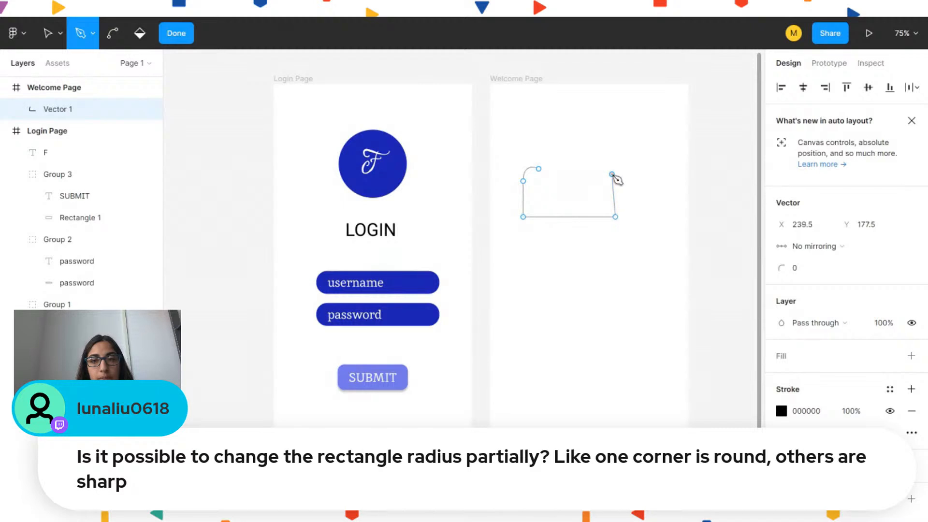
key("ctrl+z")
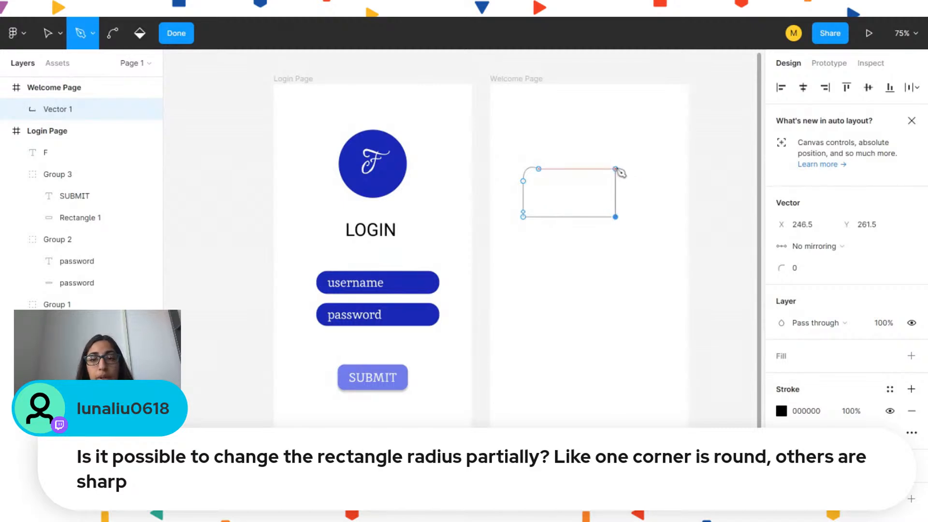
left_click(615, 169)
left_click(538, 169)
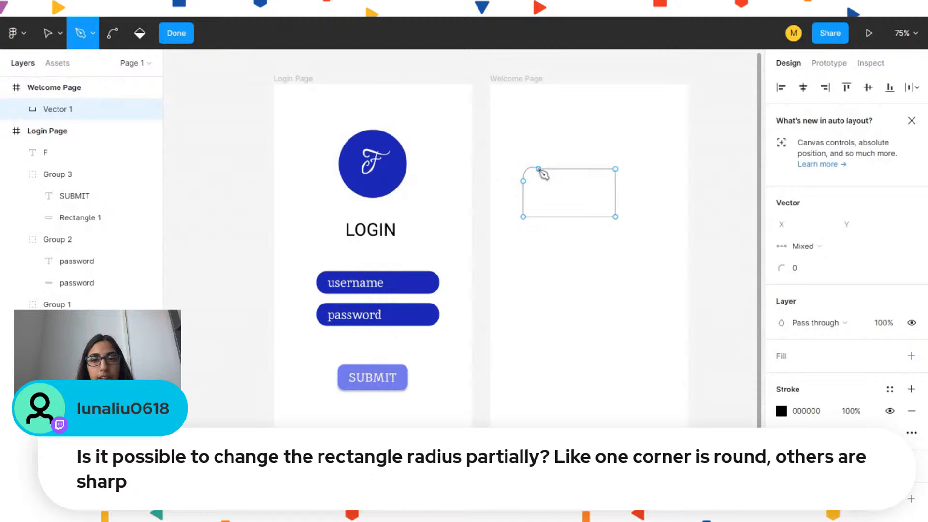
left_click(176, 33)
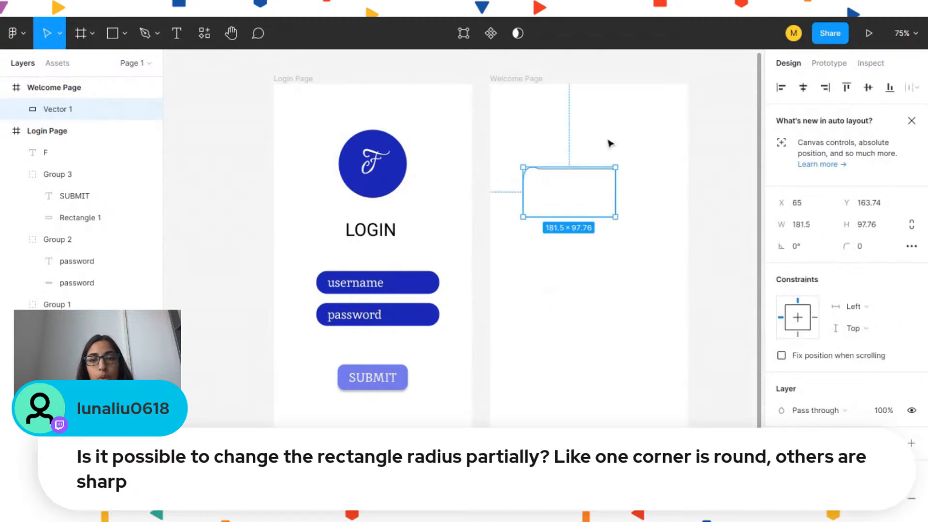
left_click(619, 174)
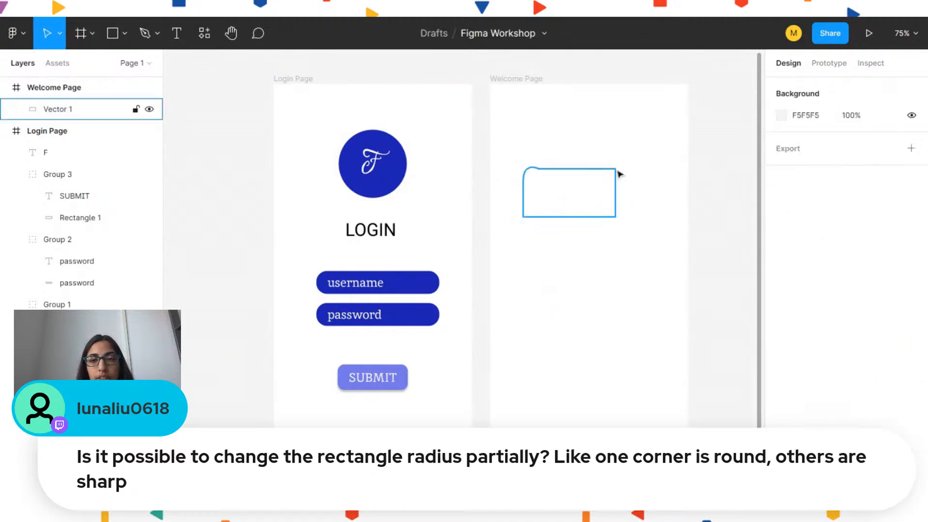
left_click(543, 175)
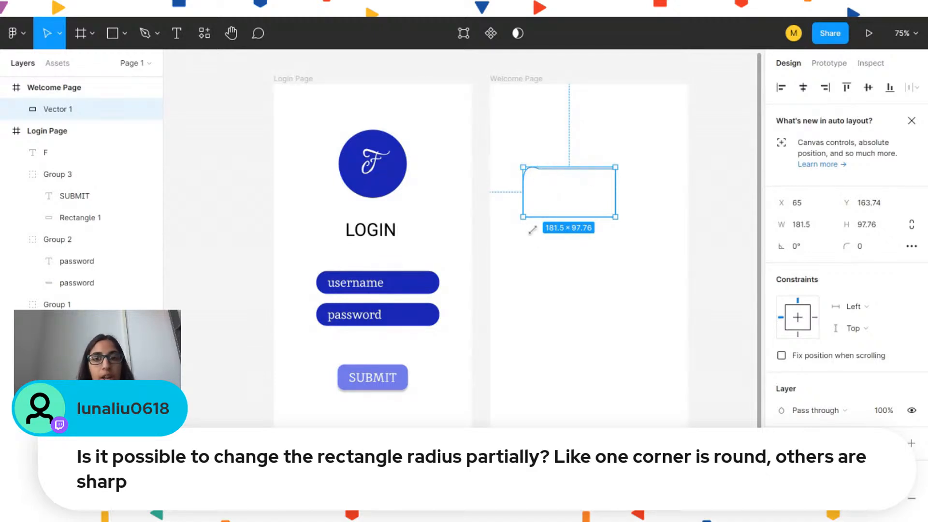
Delete the rounded-corner vector rectangle from the Welcome Page
key("Delete")
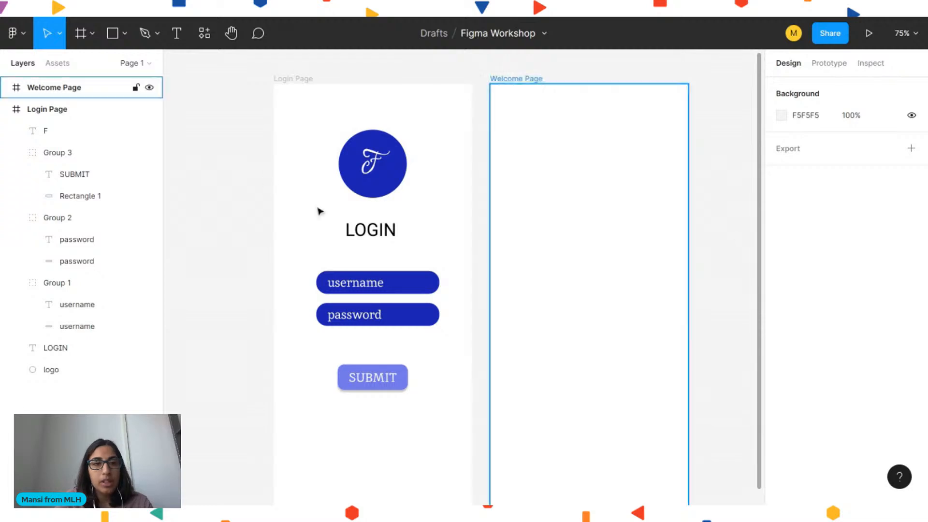
Add a text box about 314 × 272 near the top of the Welcome Page reading "Welcome to the next page"
left_click(177, 34)
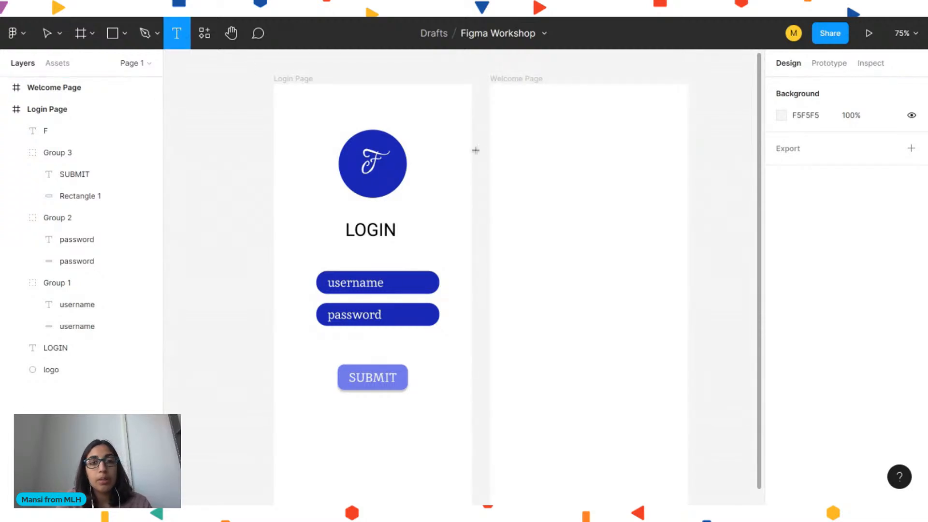
left_click_drag(515, 166, 675, 304)
type("H")
key("BackSpace")
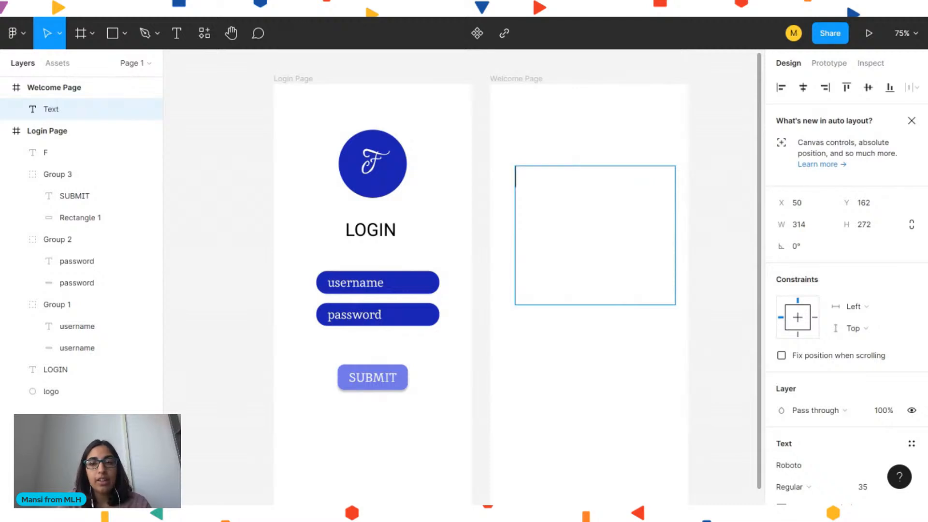
type("WEc")
key("BackSpace")
type("e")
key("BackSpace")
key("BackSpace")
type("elcom")
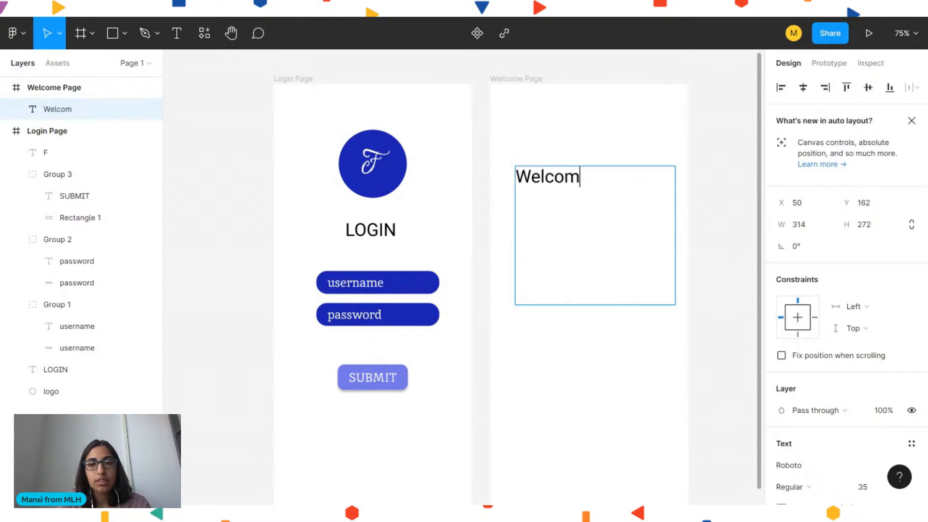
type("e to the next page")
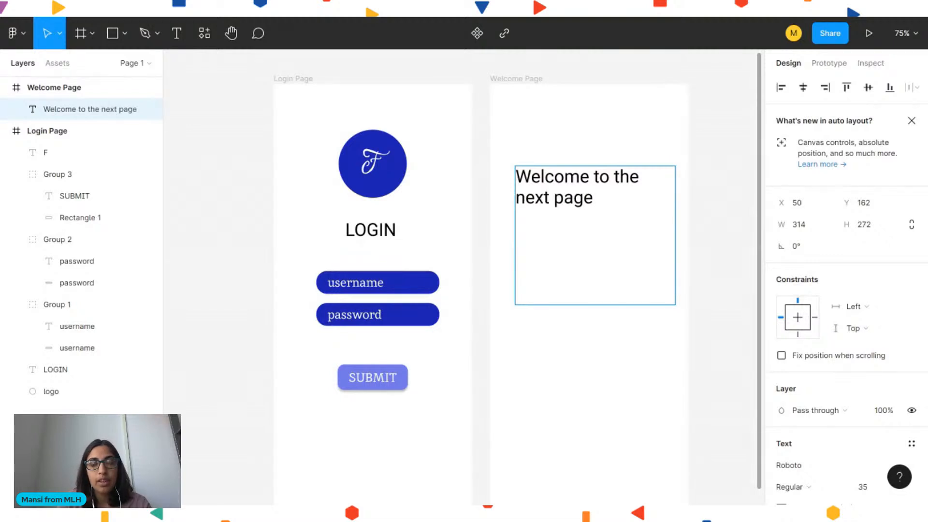
key("Escape")
left_click(714, 240)
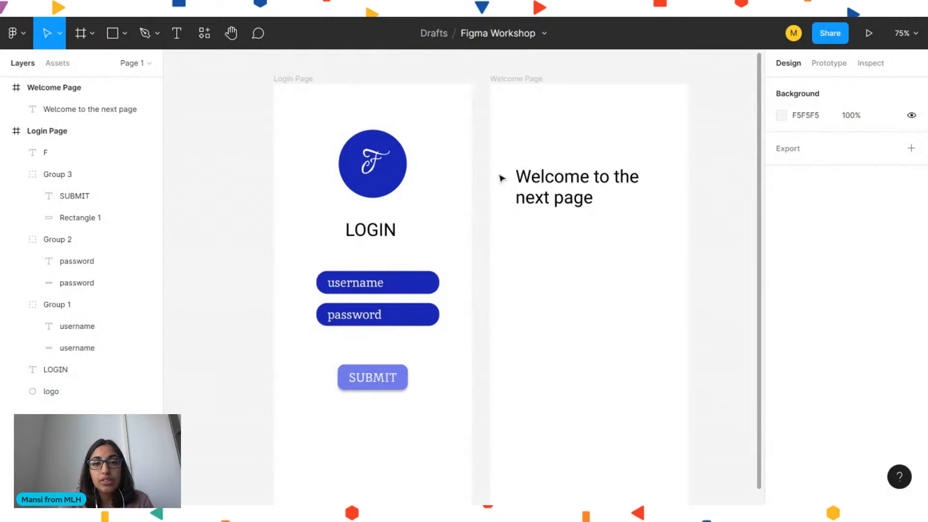
Prototype the SUBMIT button with an On tap interaction that navigates to the Welcome Page
left_click(827, 66)
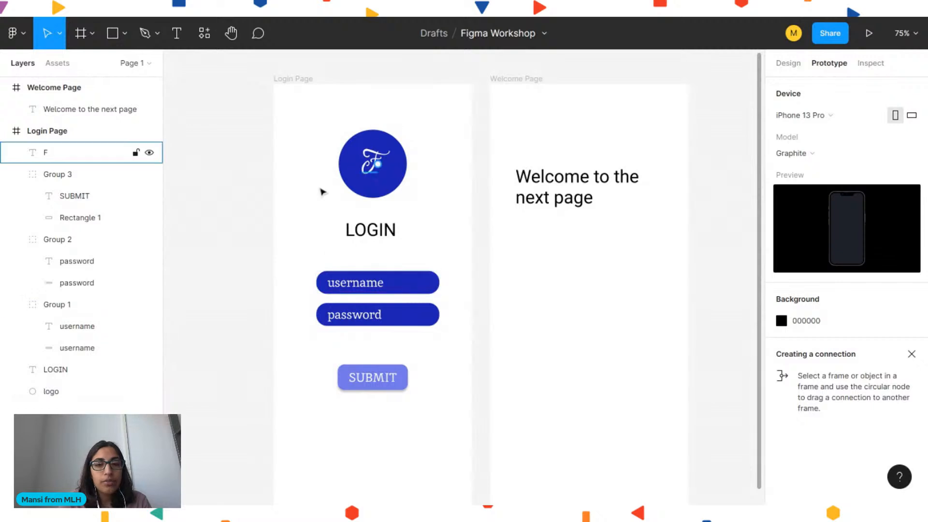
left_click(377, 380)
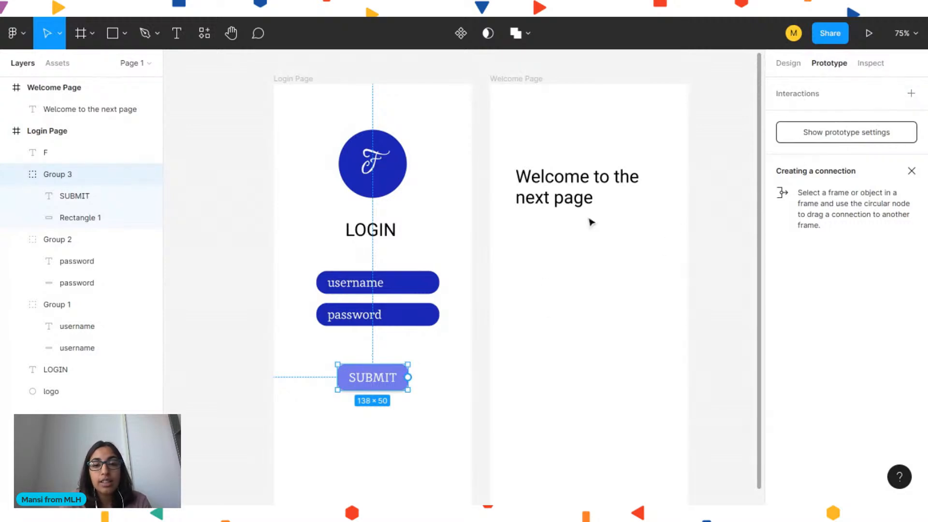
left_click(911, 93)
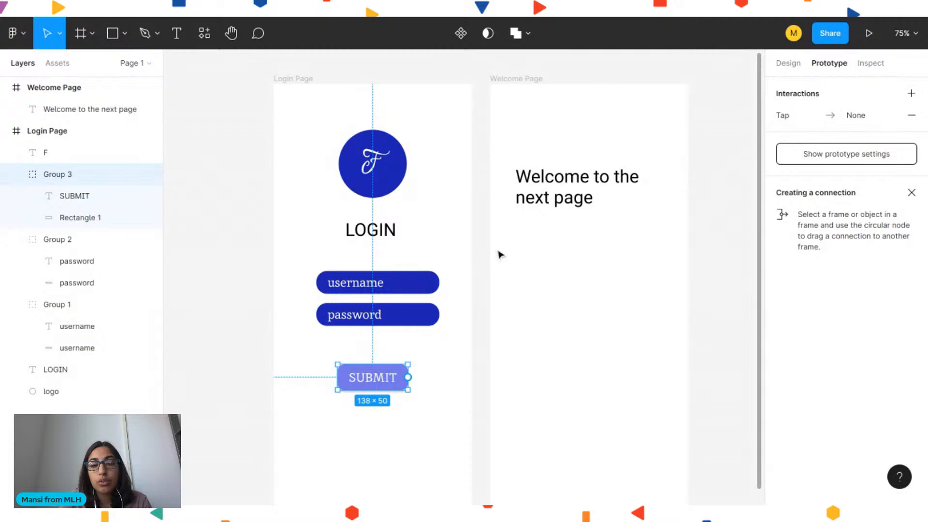
left_click(847, 116)
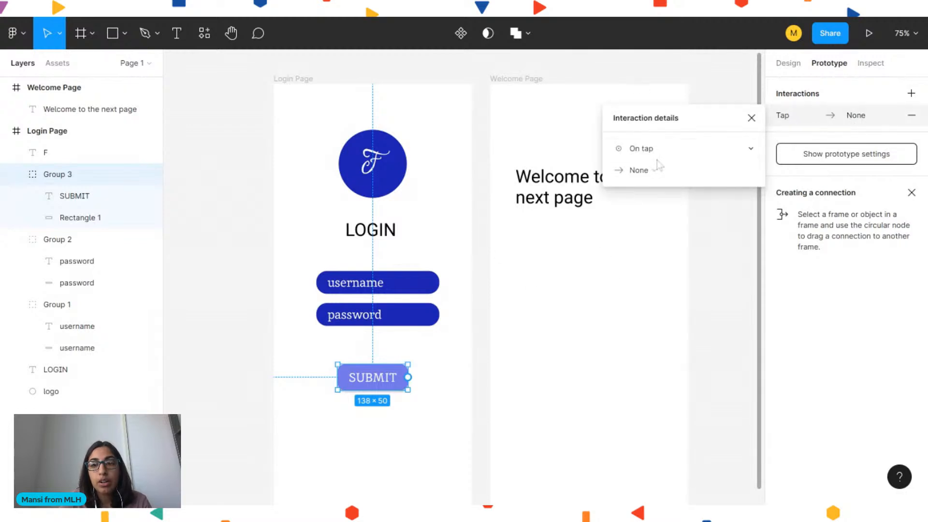
left_click(647, 149)
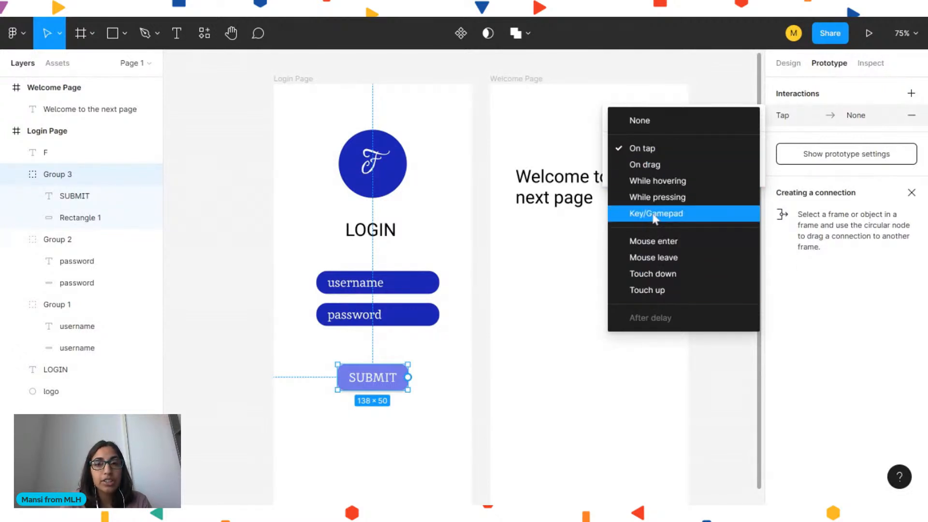
left_click(634, 154)
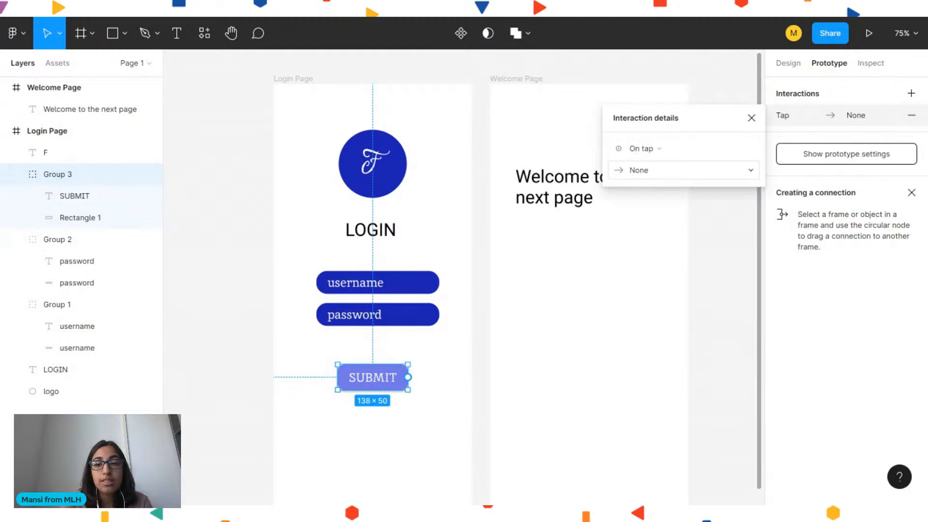
left_click(647, 170)
left_click(650, 205)
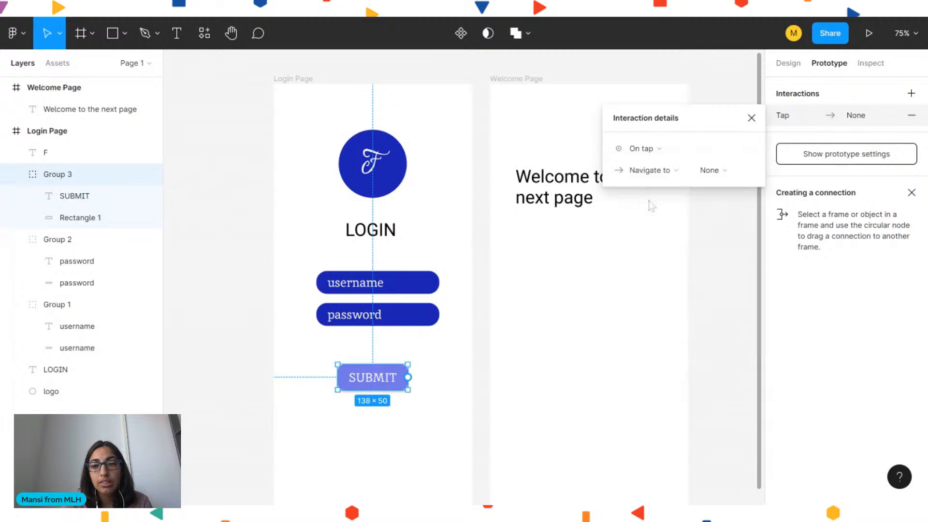
left_click(705, 172)
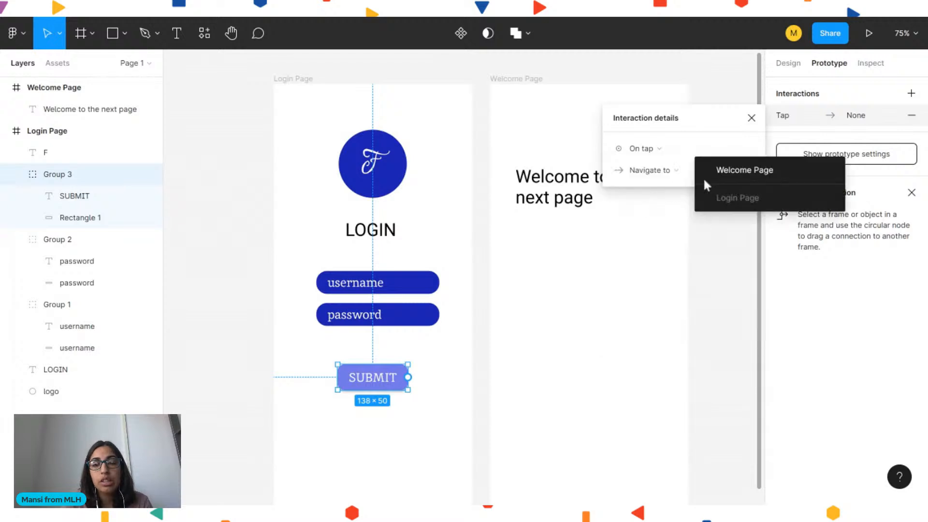
left_click(738, 169)
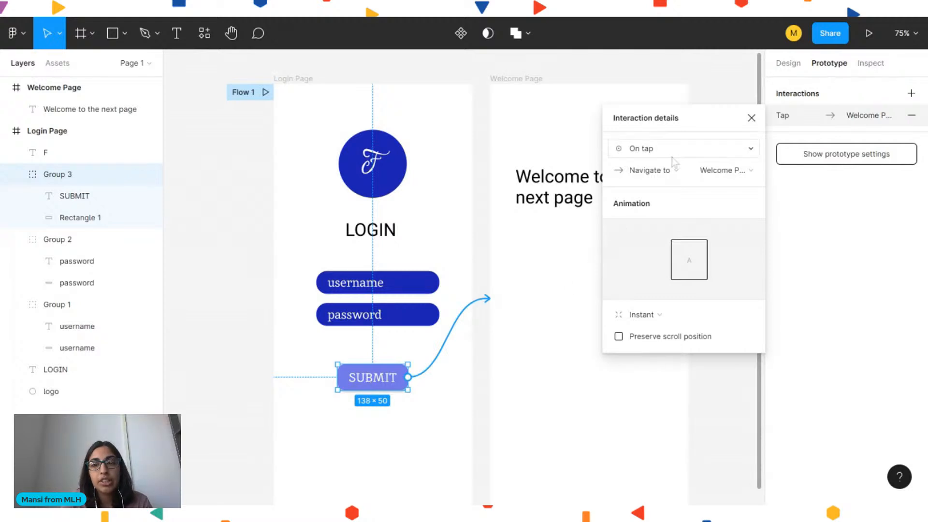
left_click(648, 174)
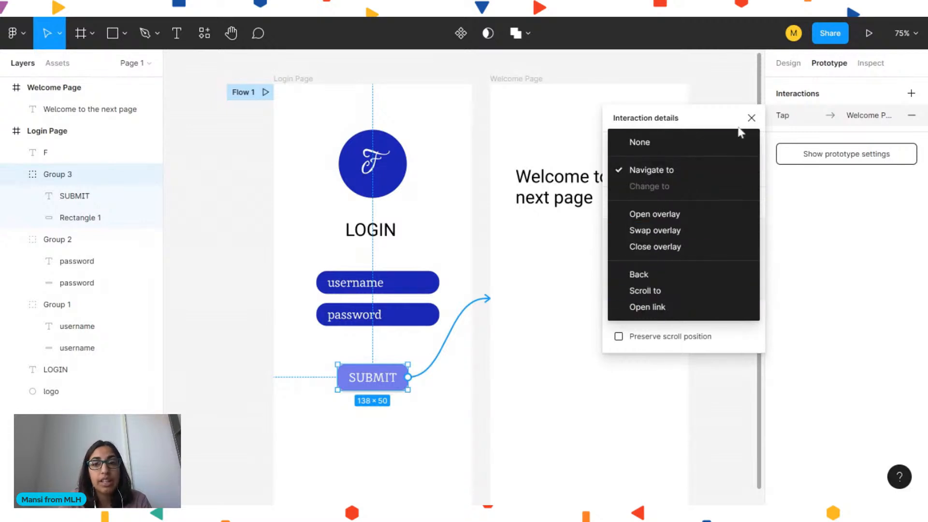
left_click(740, 135)
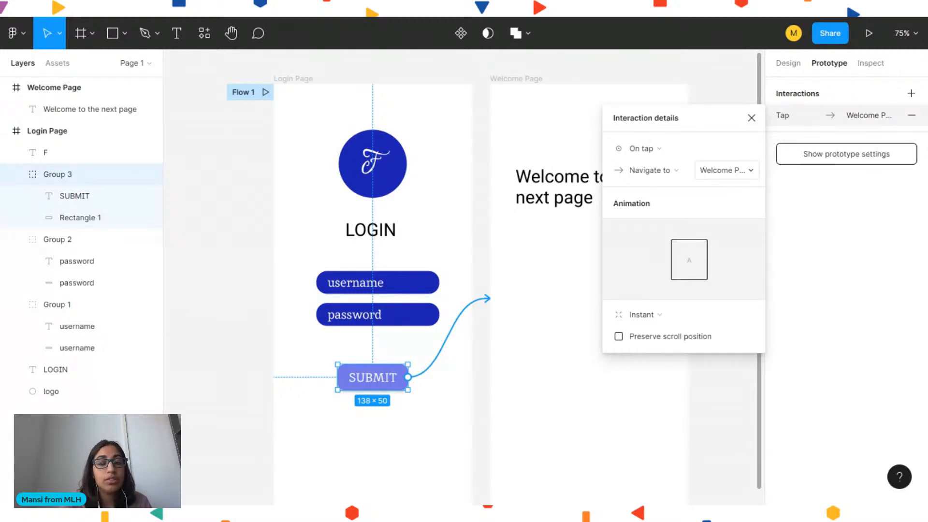
left_click(715, 179)
left_click(683, 200)
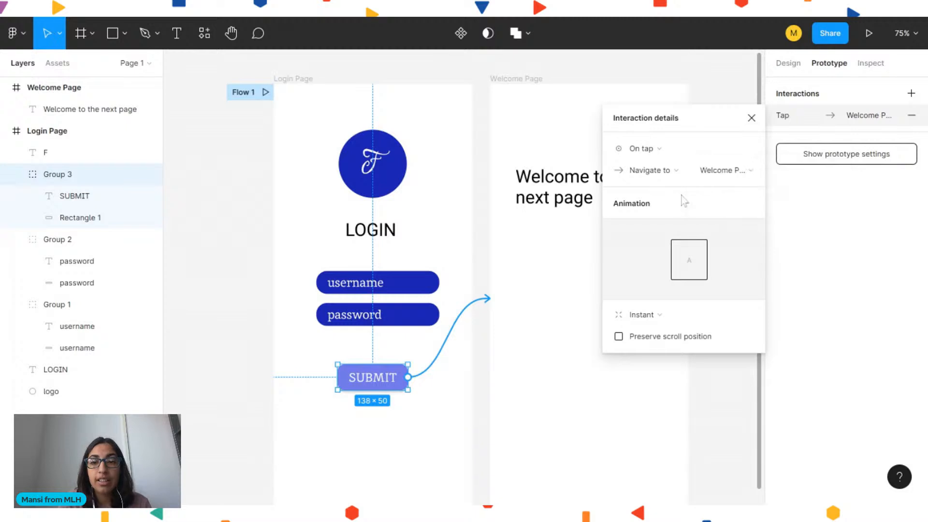
left_click(751, 119)
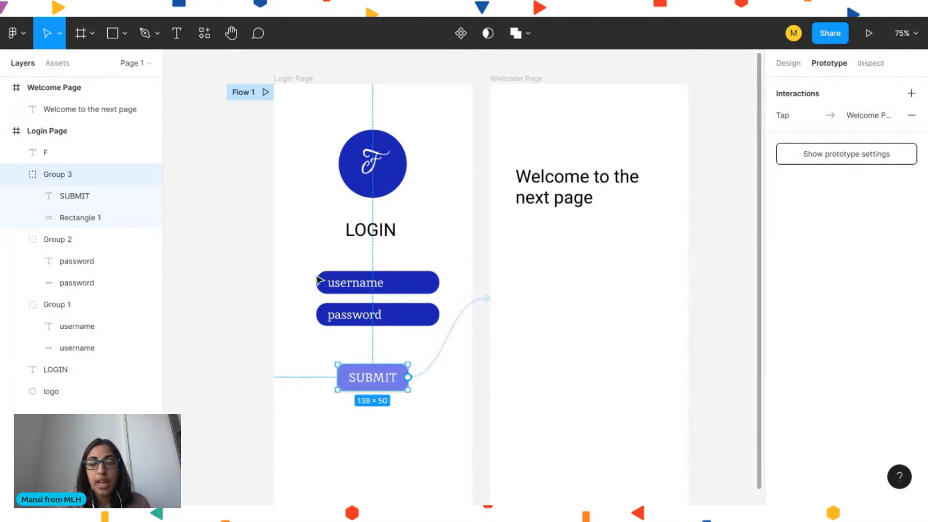